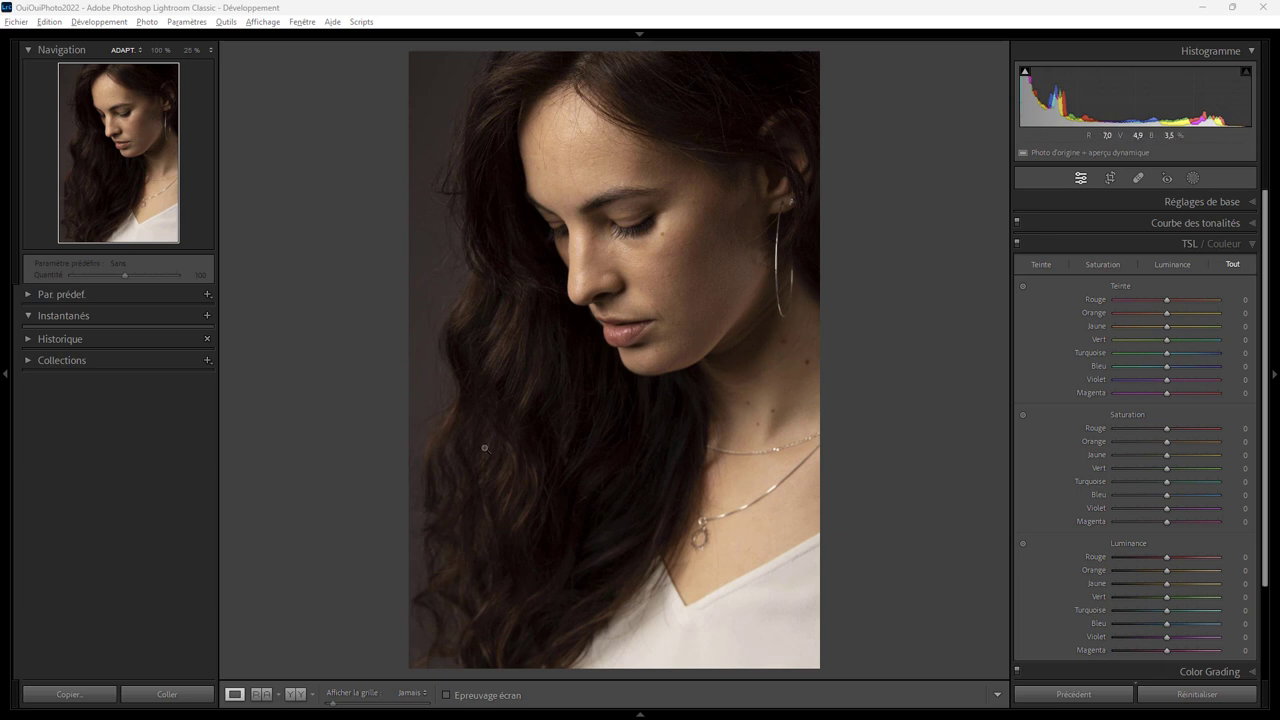
# Step: Zoom to 100% and pan across the cheek to inspect skin detail, then return to fit view
pyautogui.click(632, 253)
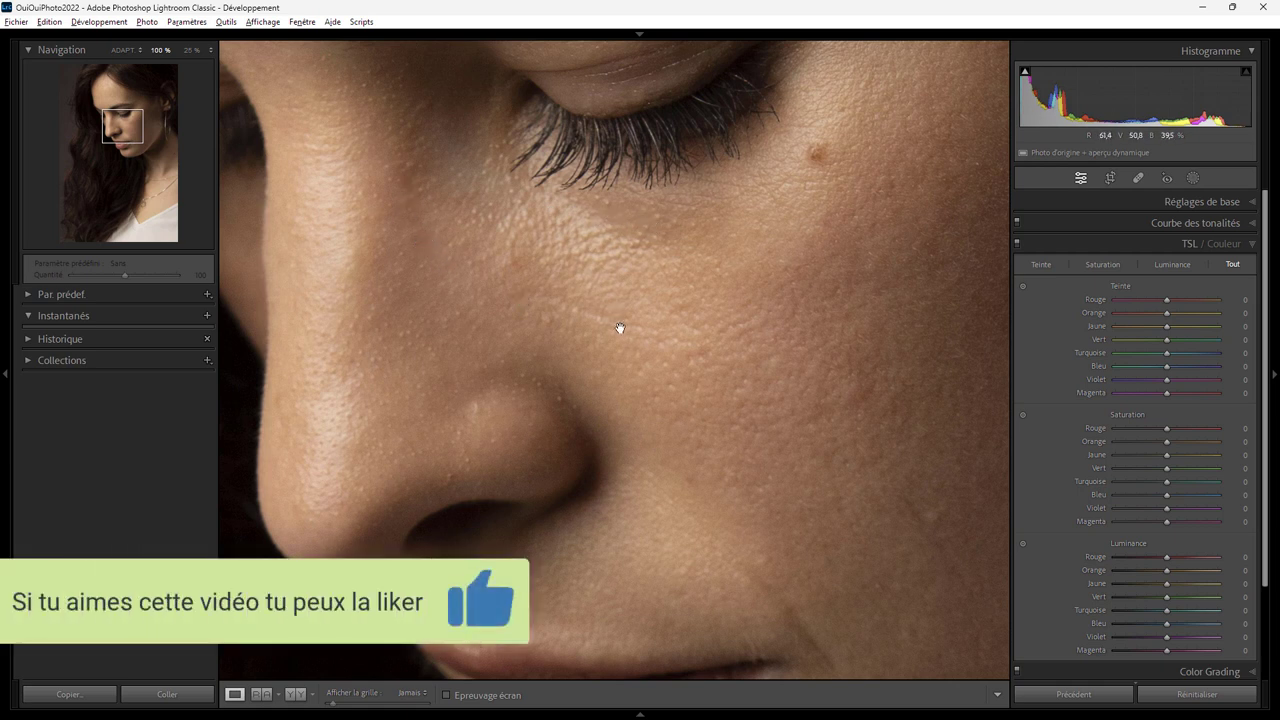
pyautogui.moveTo(577, 337); pyautogui.dragTo(474, 291)
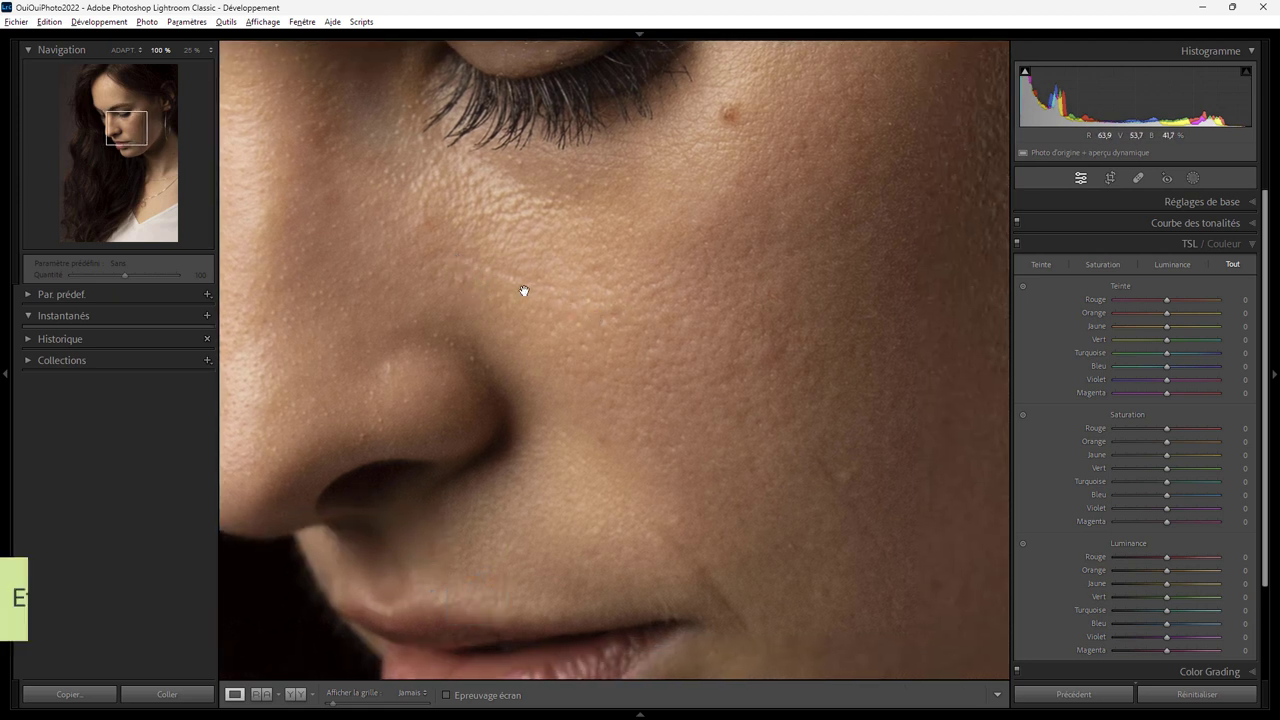
pyautogui.moveTo(780, 397); pyautogui.dragTo(475, 303)
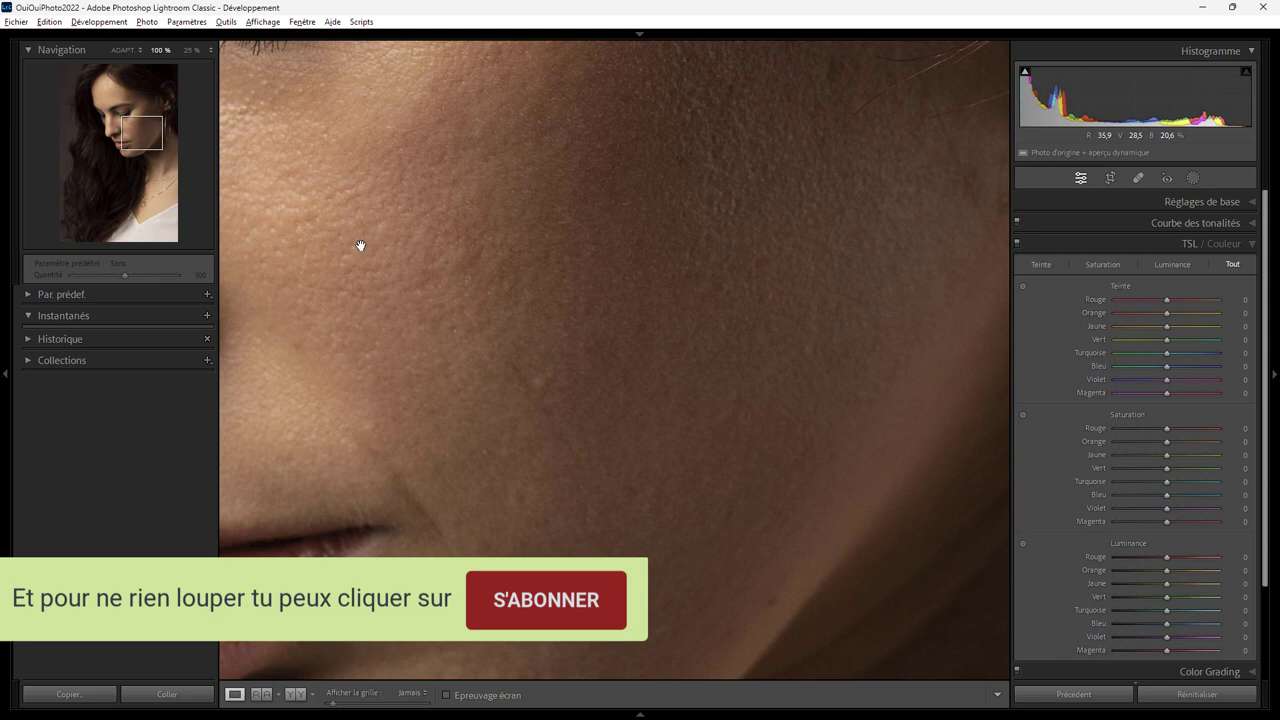
pyautogui.click(536, 308)
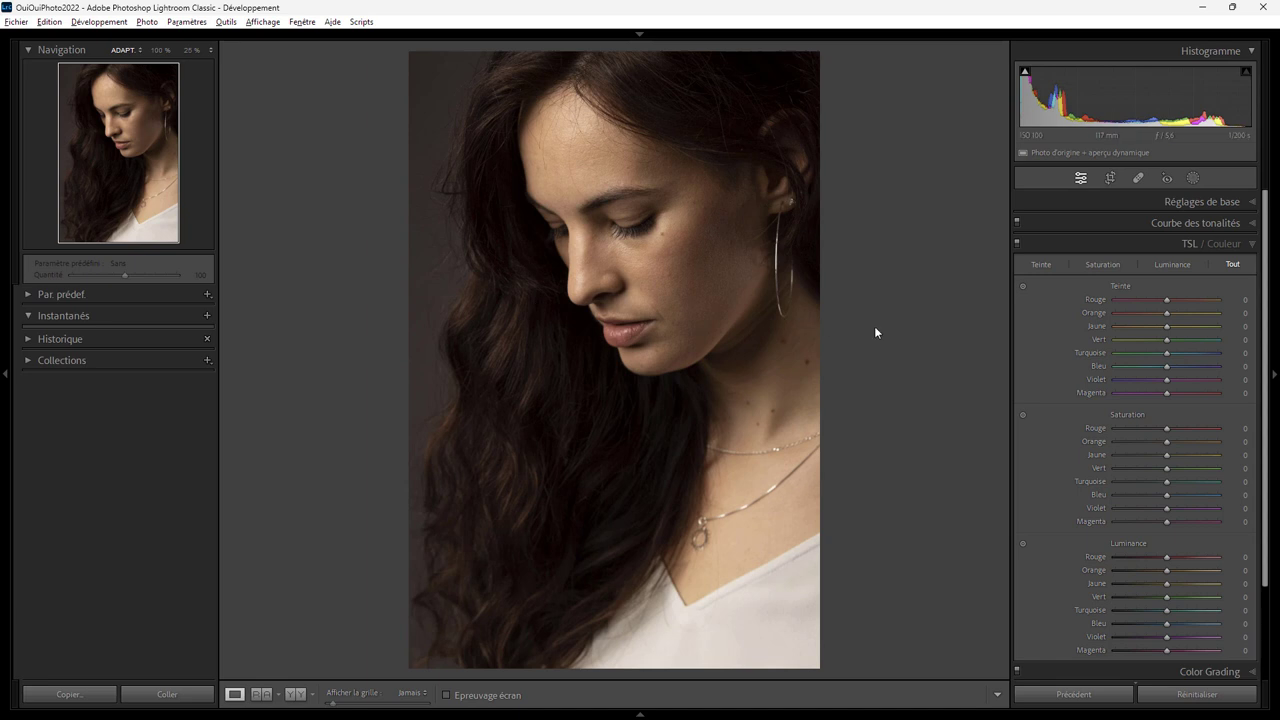
# Step: Sample the grey background with the WB eyedropper, giving temperature 4800 and tint -6
pyautogui.click(1197, 203)
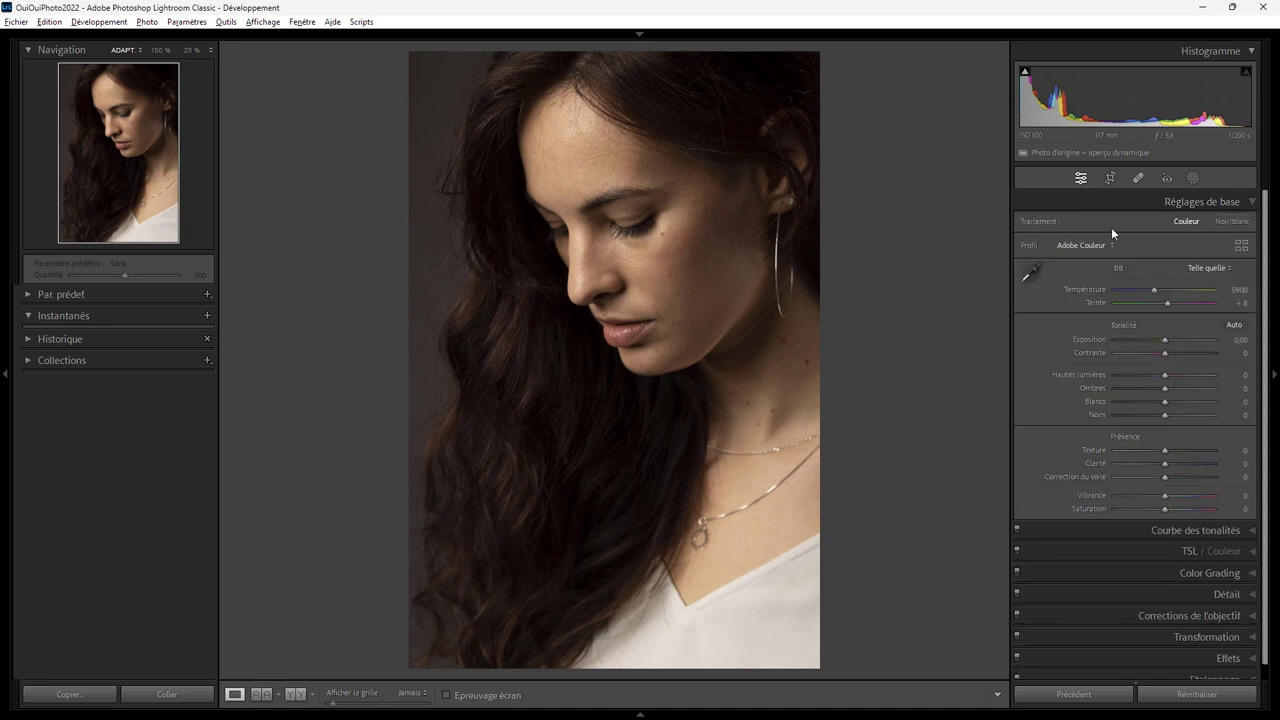
pyautogui.click(1031, 270)
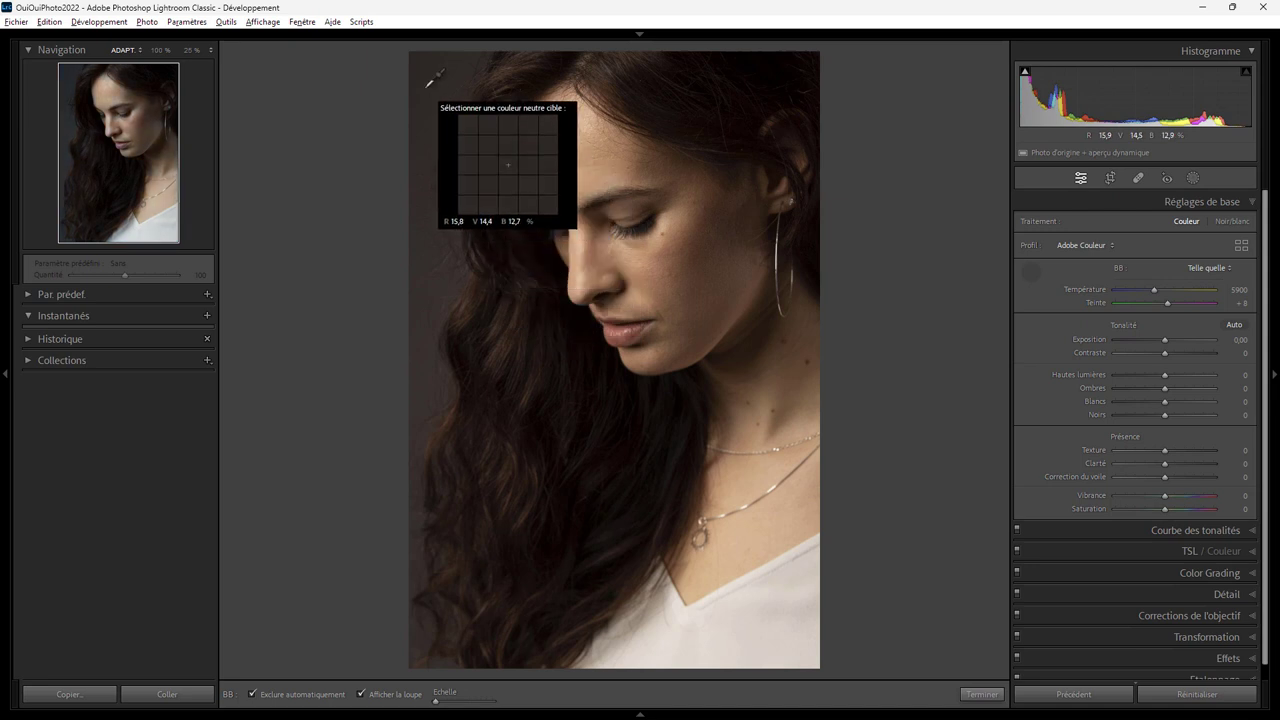
pyautogui.click(430, 85)
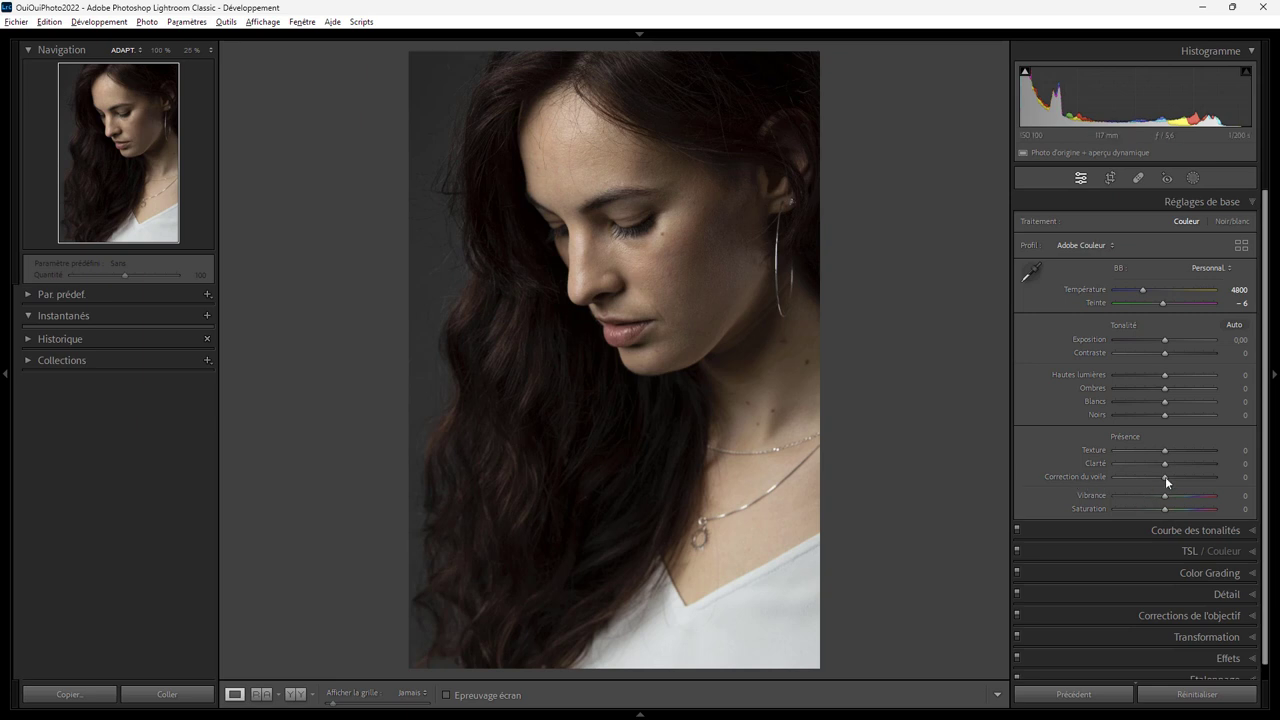
# Step: Test Clarity +100 and HSL Red Luminance -100, zooming in to judge the effect
pyautogui.moveTo(1164, 463); pyautogui.dragTo(1268, 464)
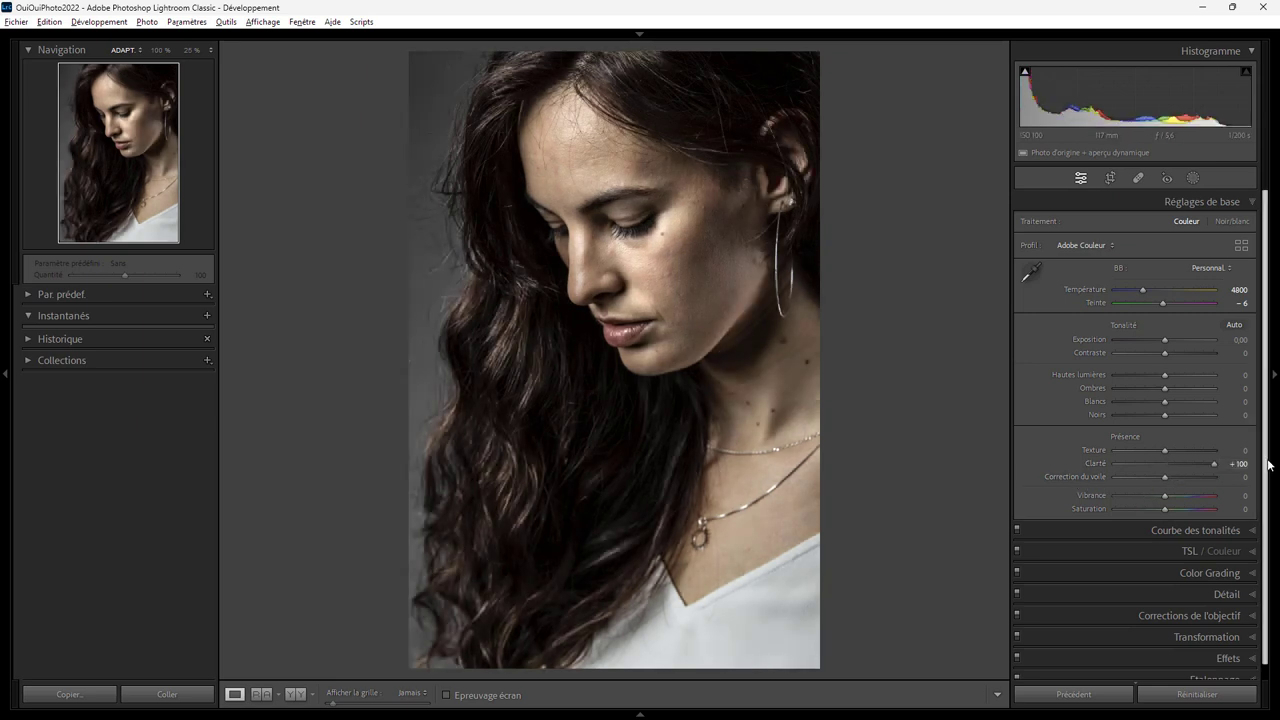
pyautogui.scroll(-1, 1268, 464)
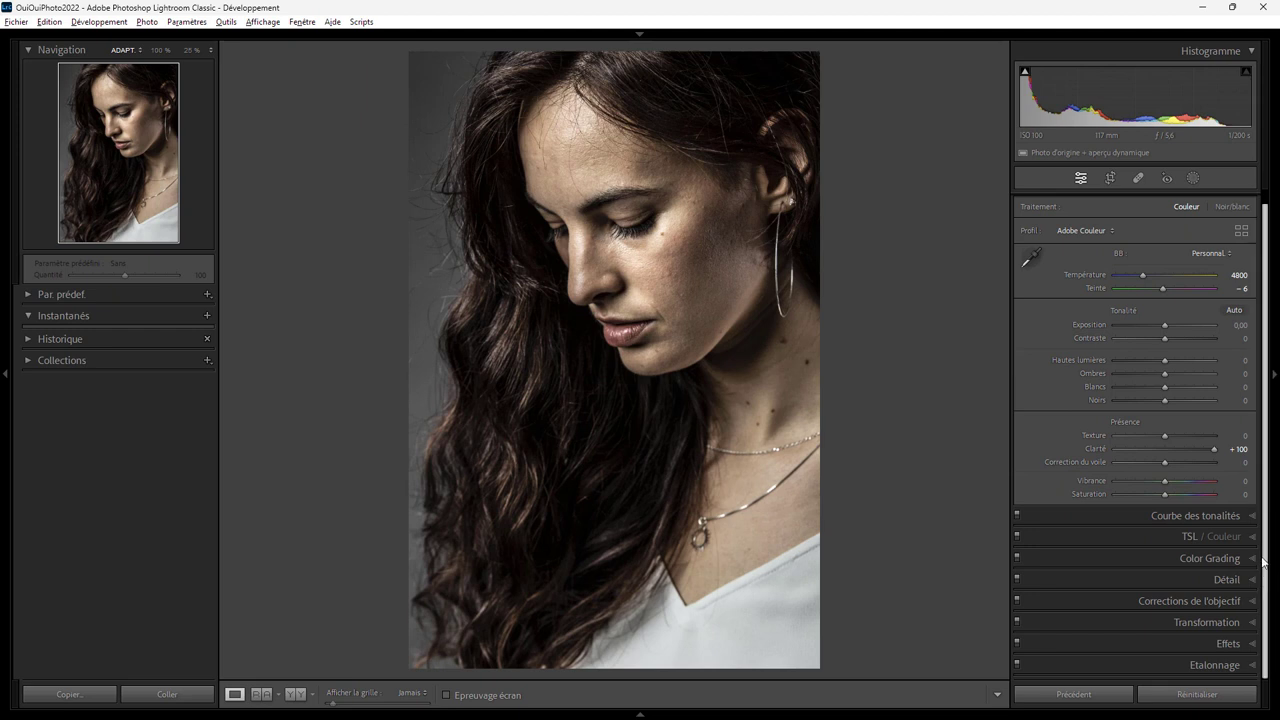
pyautogui.click(1251, 537)
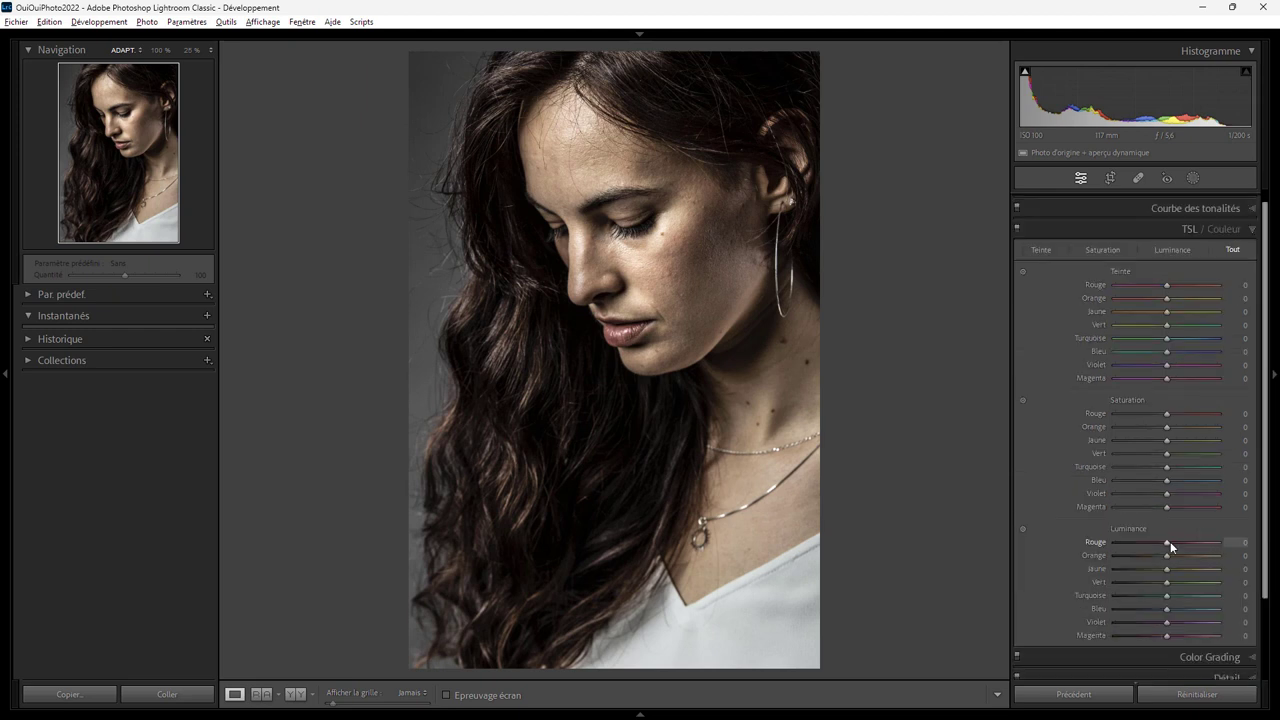
pyautogui.moveTo(1167, 546); pyautogui.dragTo(1020, 545)
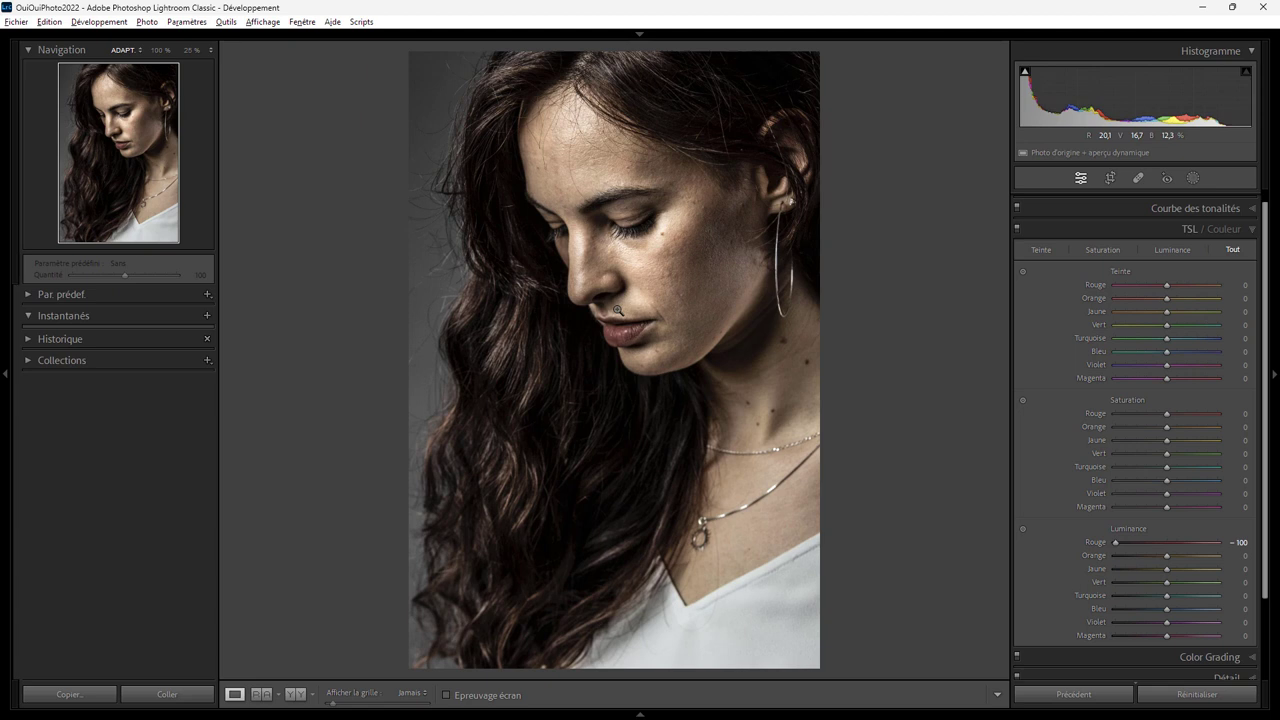
pyautogui.click(660, 272)
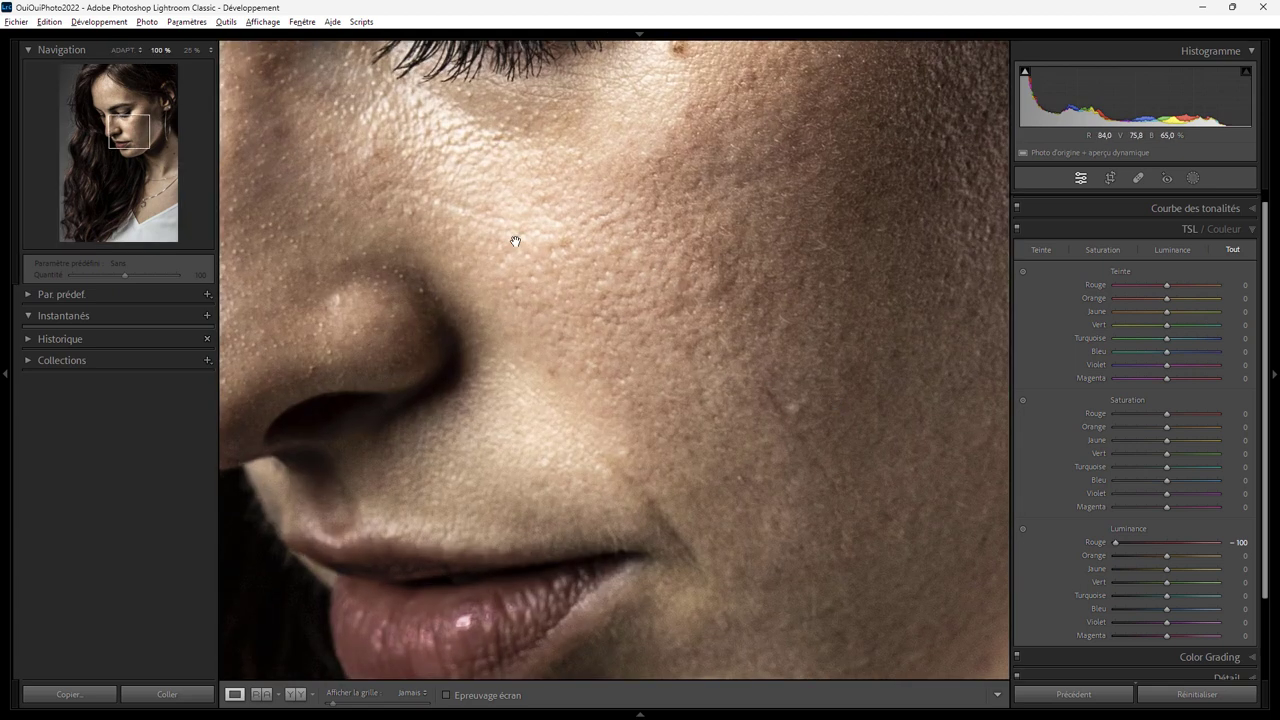
pyautogui.moveTo(527, 253); pyautogui.dragTo(760, 445)
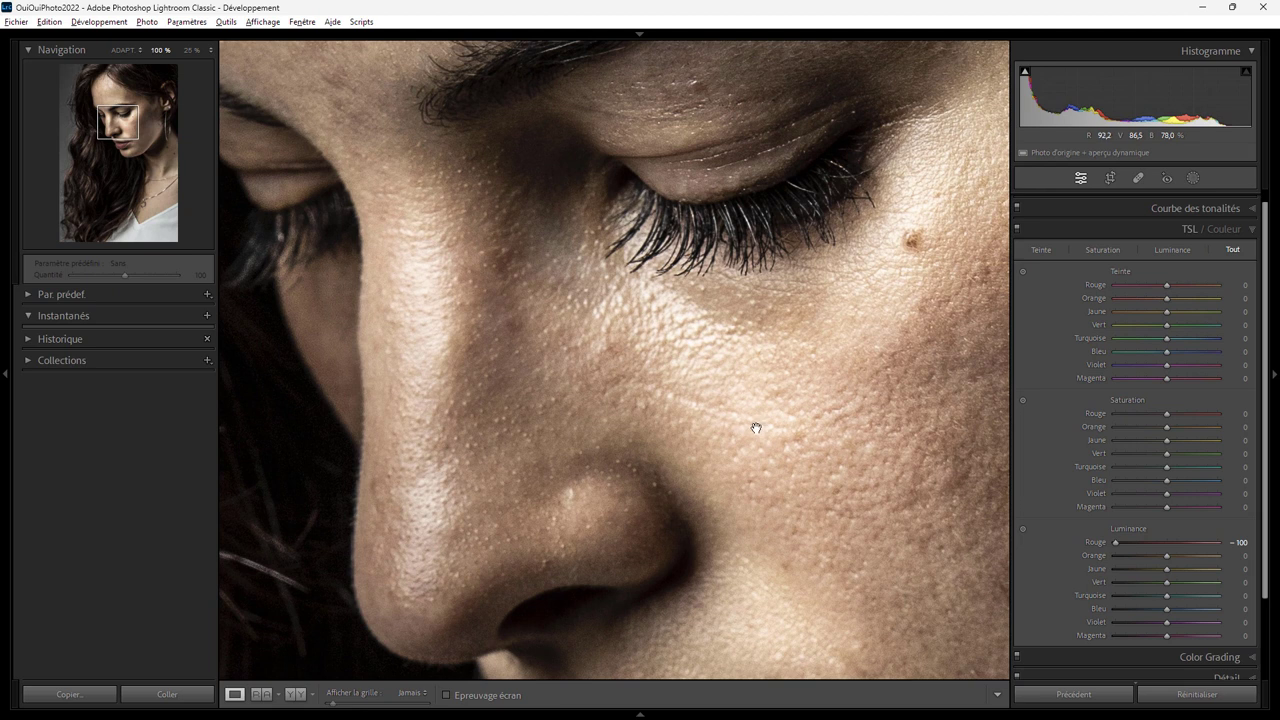
pyautogui.click(752, 446)
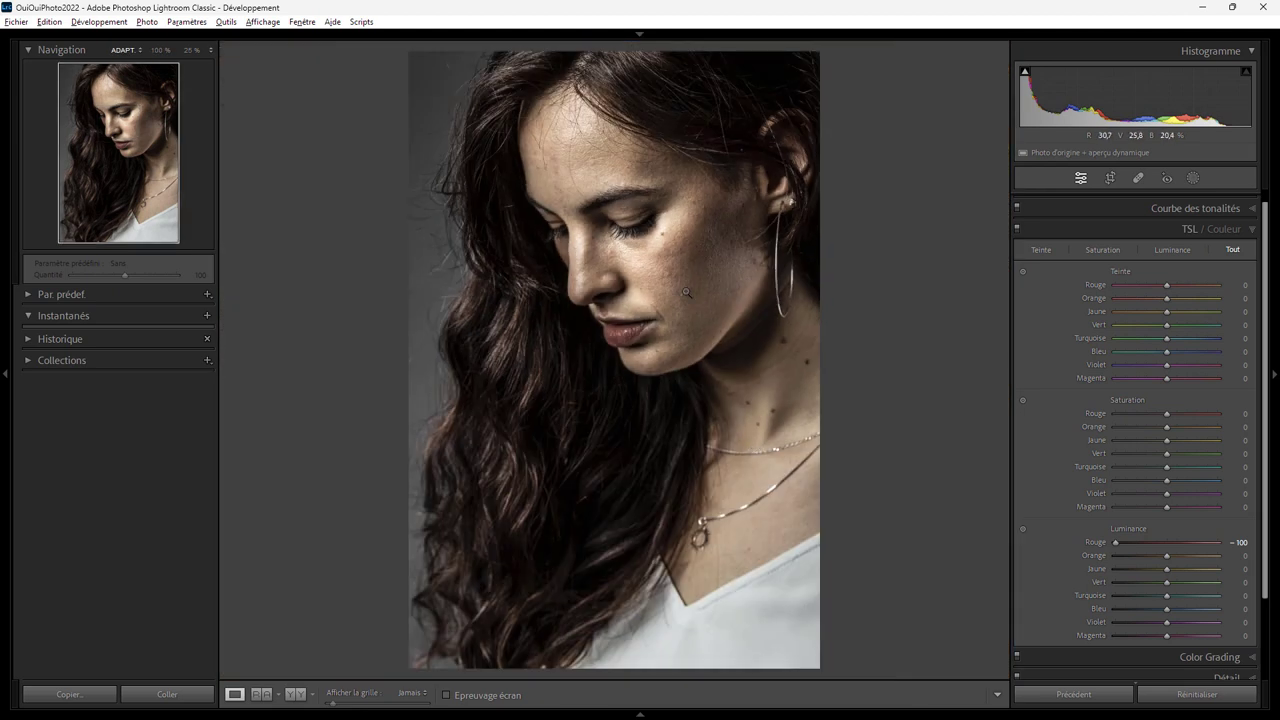
# Step: Reset Red Luminance and Clarity to 0, then zoom in under the eye
pyautogui.doubleClick(1117, 542)
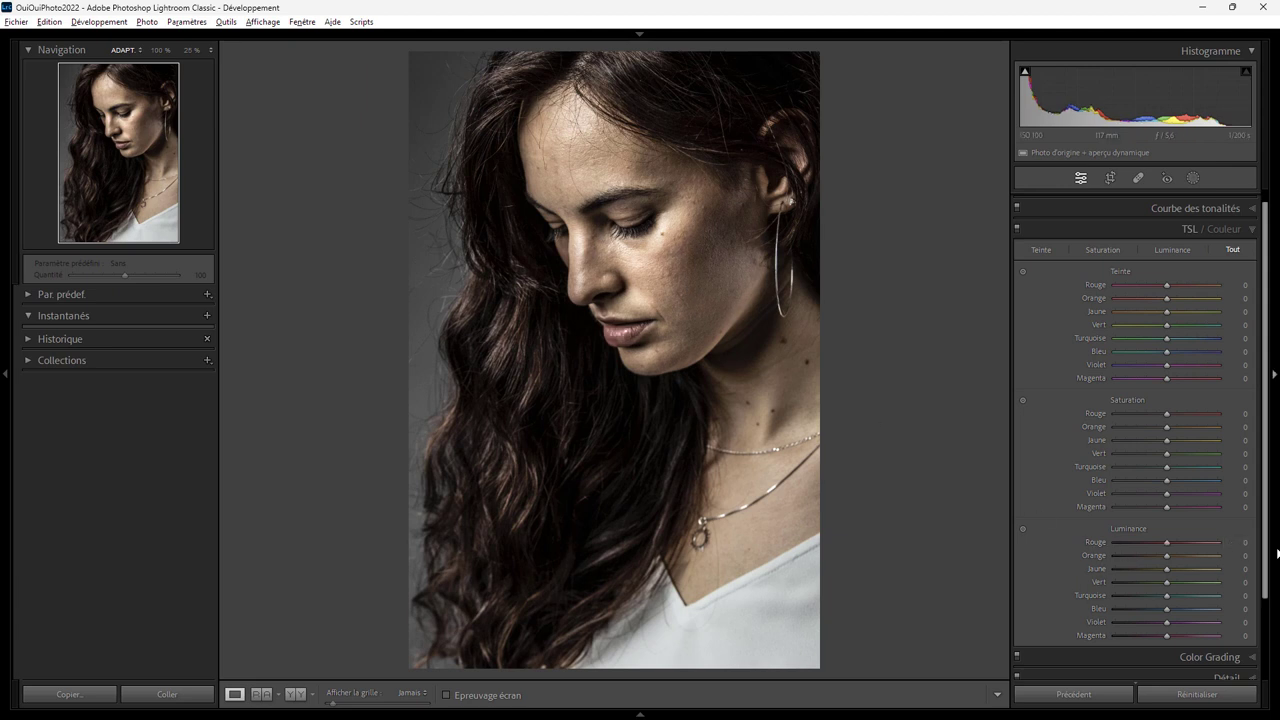
pyautogui.scroll(1, 1240, 245)
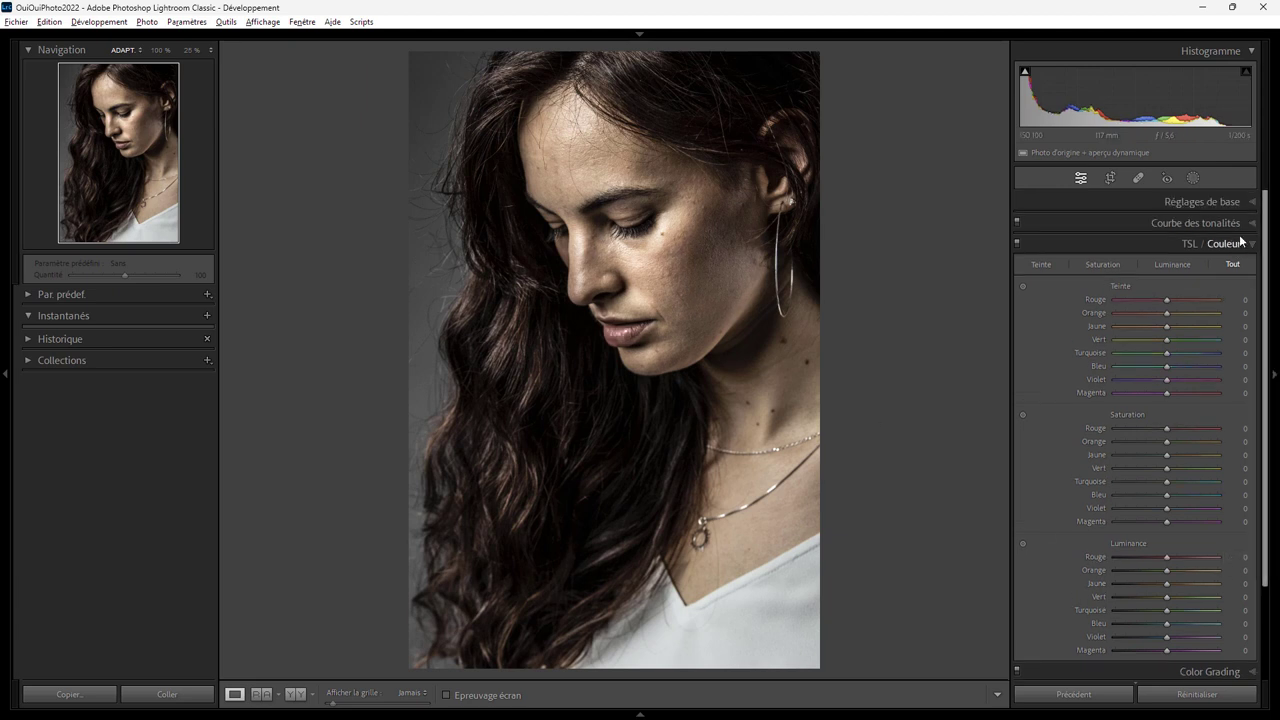
pyautogui.click(1250, 202)
pyautogui.click(1215, 465)
pyautogui.doubleClick(1215, 465)
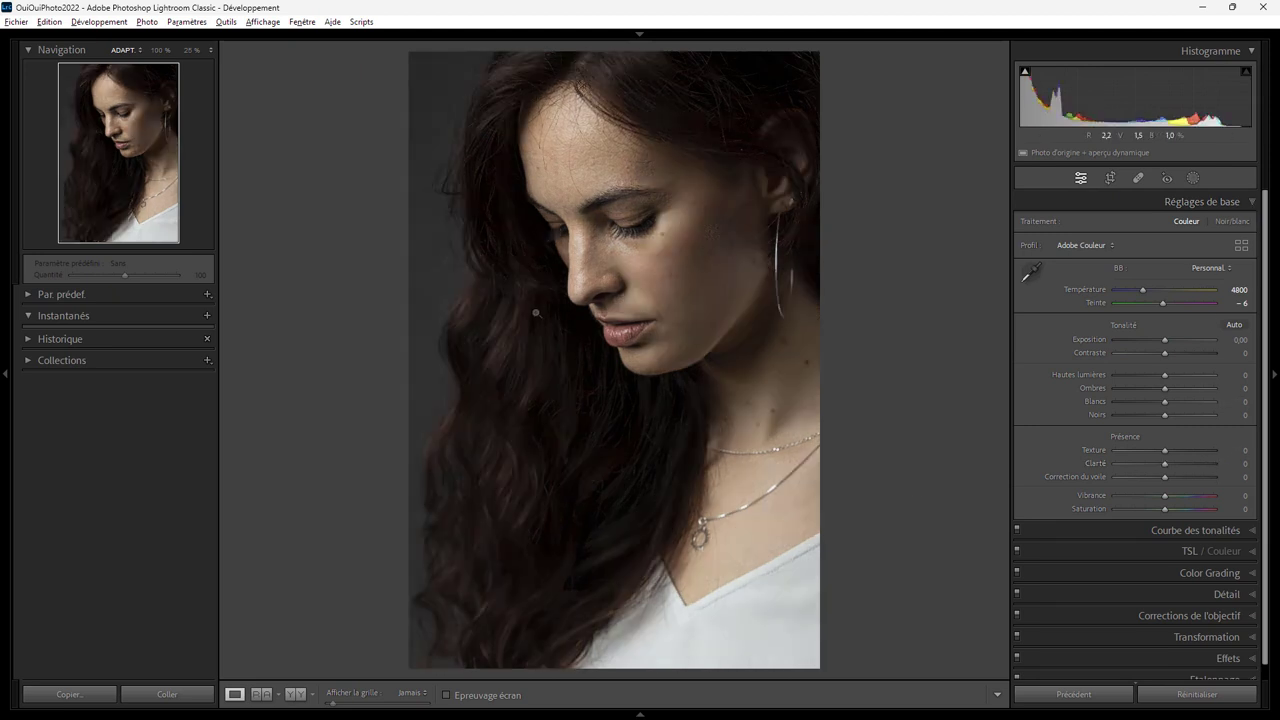
pyautogui.click(638, 250)
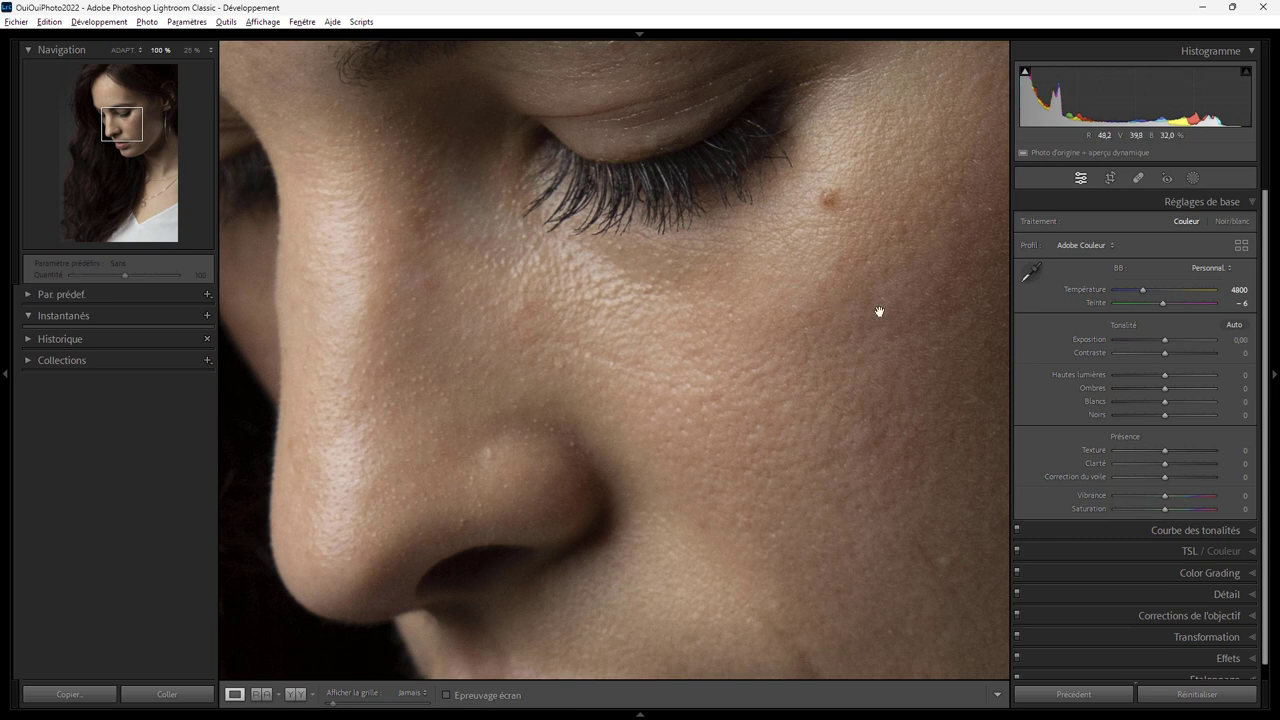
# Step: Try a content-aware Remove stroke on the under-eye patch, regenerate it, then delete it
pyautogui.click(1138, 179)
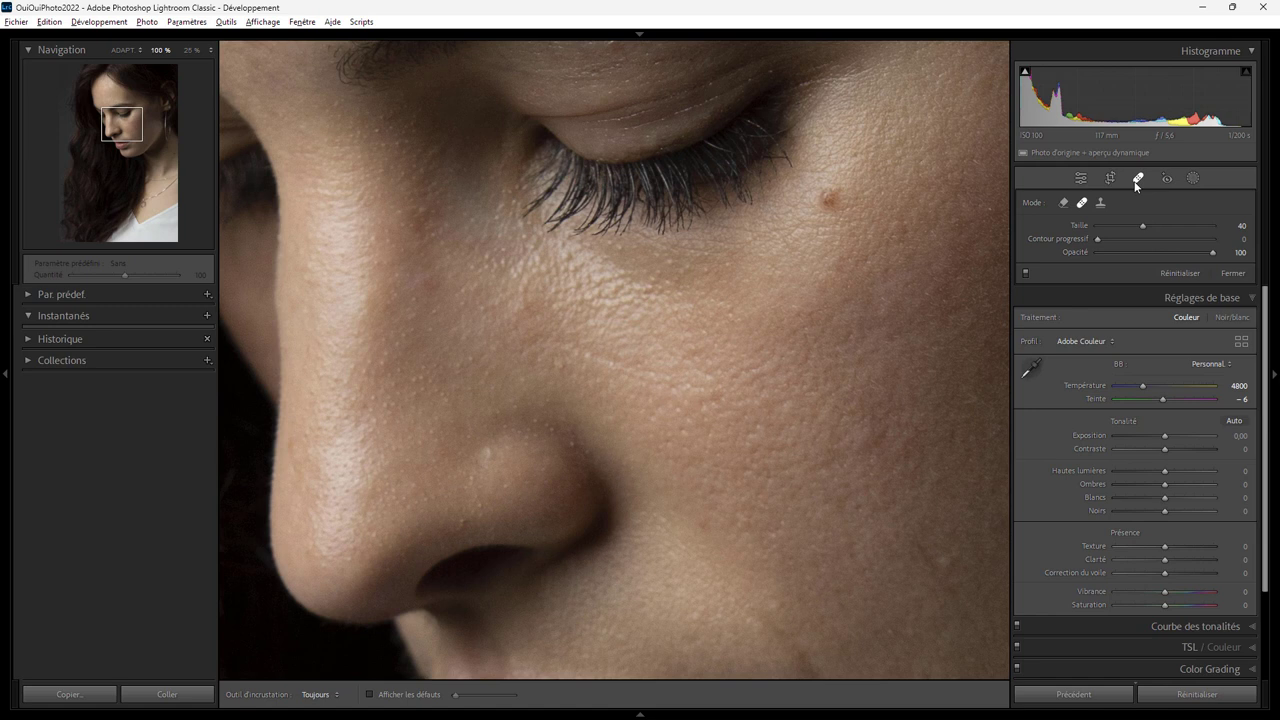
pyautogui.click(1064, 203)
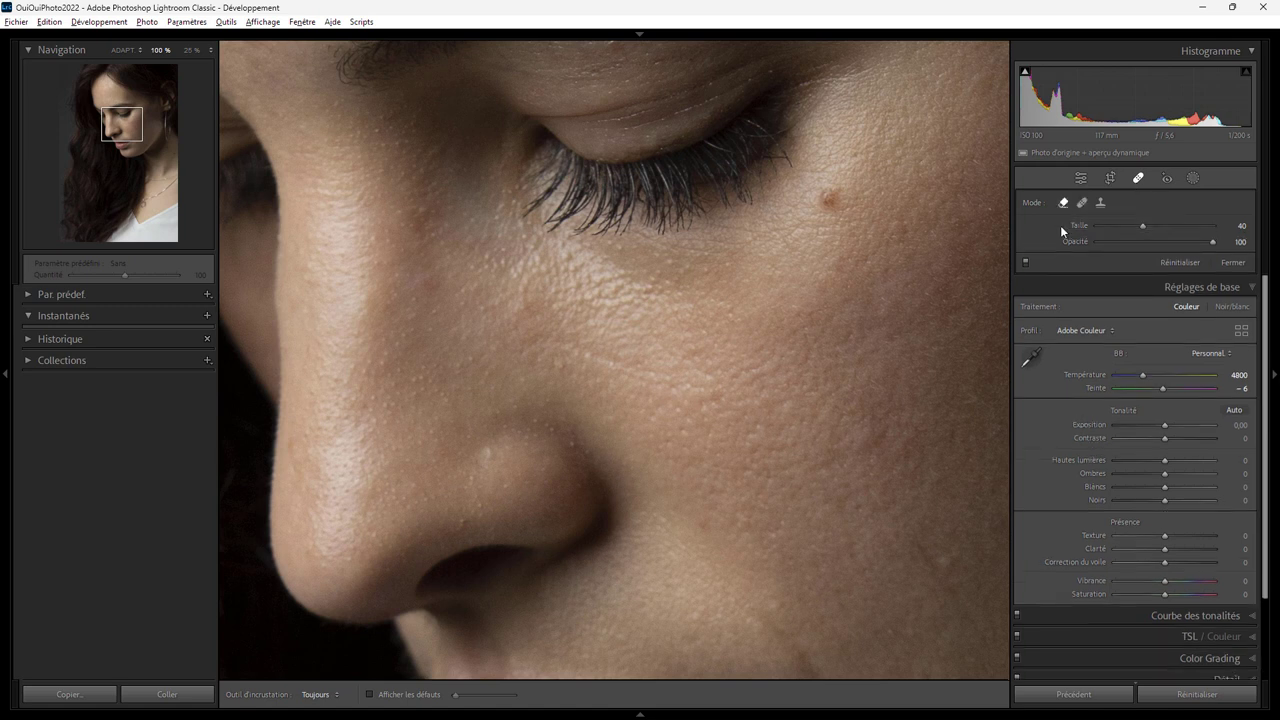
pyautogui.scroll(5, 612, 266)
pyautogui.moveTo(586, 268)
pyautogui.mouseDown()
pyautogui.moveTo(716, 286)
pyautogui.moveTo(645, 274)
pyautogui.mouseUp()
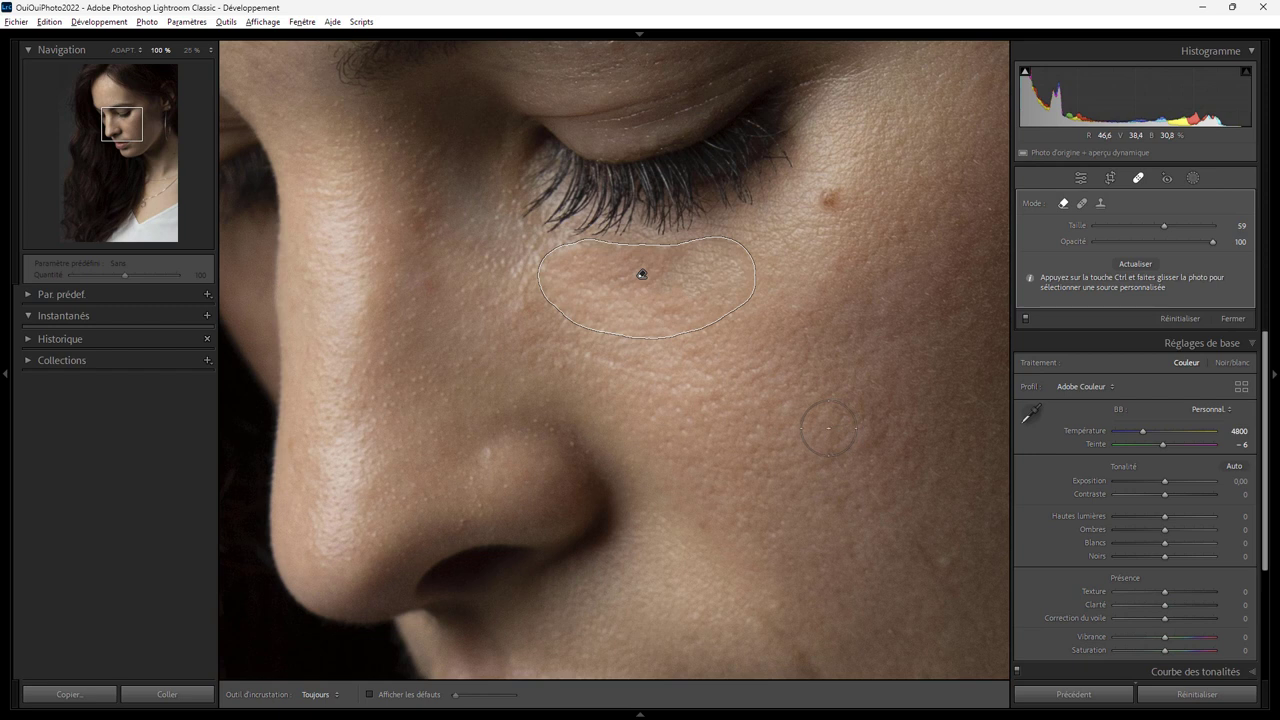
pyautogui.press('/')
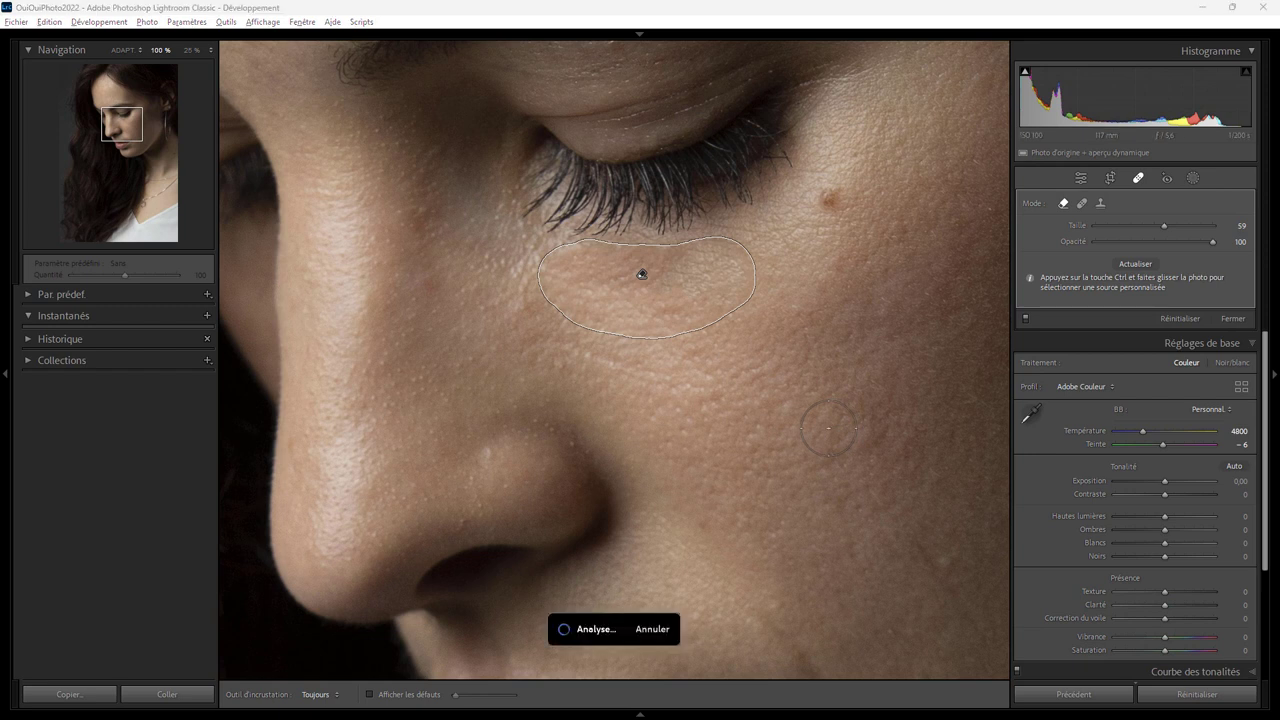
pyautogui.press('/')
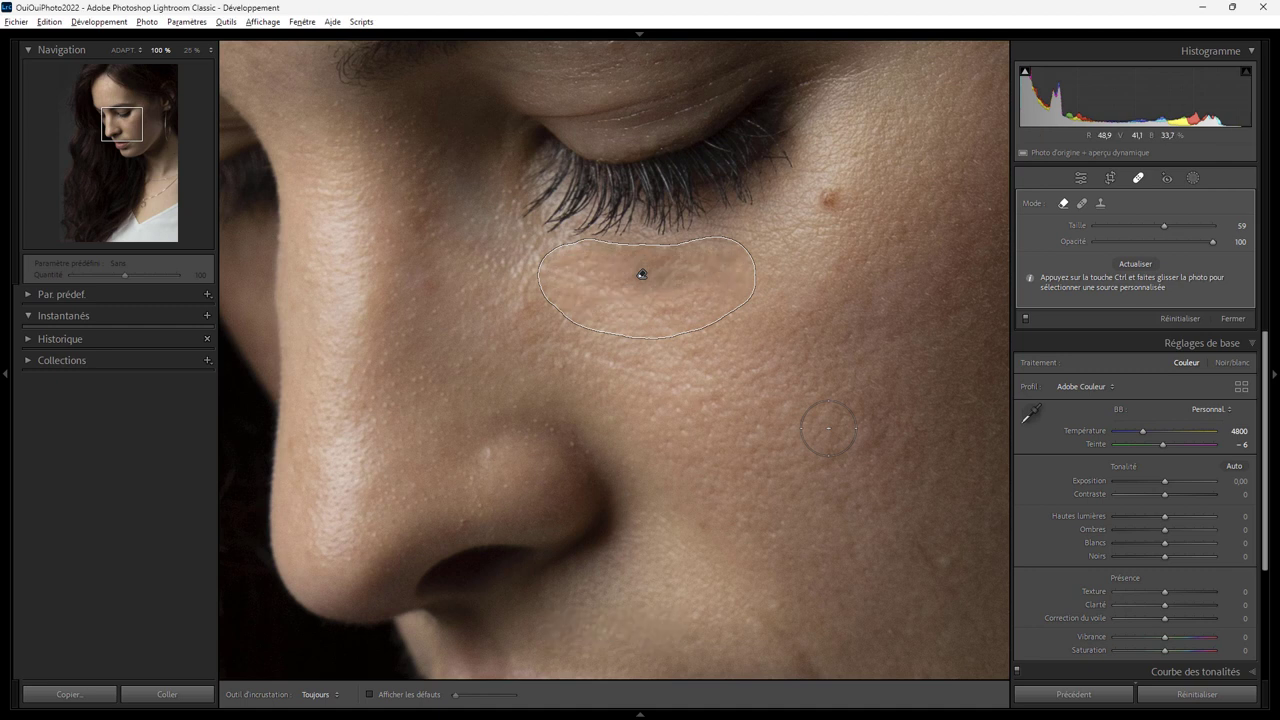
pyautogui.press('/')
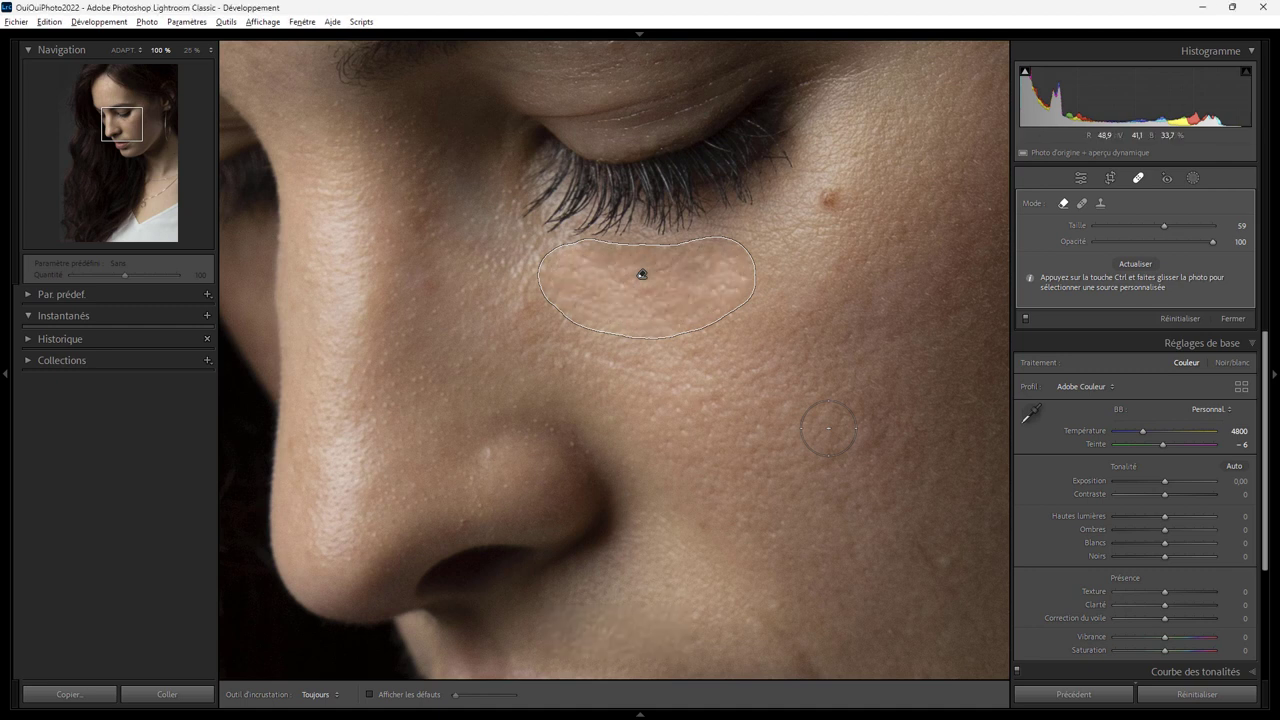
pyautogui.press('Delete')
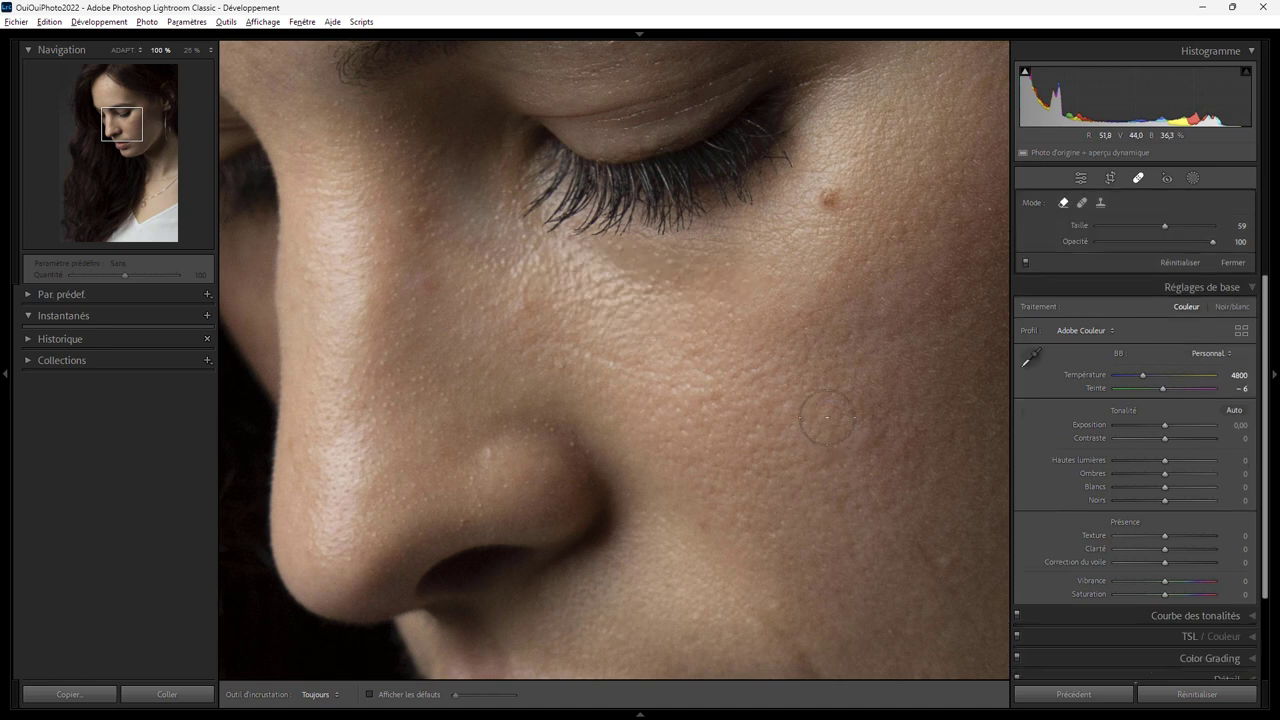
# Step: In Heal mode, brush three strokes under the eye and on the cheek with adjusted sources
pyautogui.click(1083, 203)
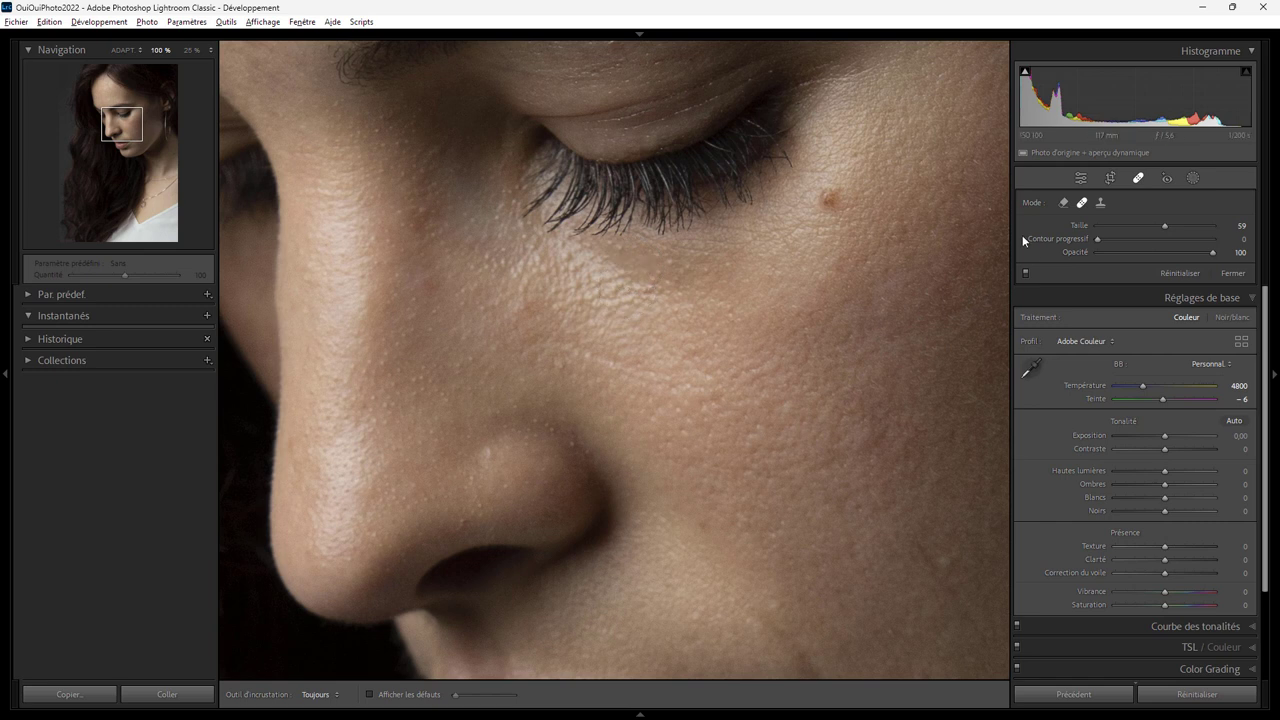
pyautogui.scroll(-5, 603, 266)
pyautogui.scroll(-2, 605, 260)
pyautogui.moveTo(587, 248)
pyautogui.mouseDown()
pyautogui.moveTo(718, 266)
pyautogui.moveTo(668, 277)
pyautogui.moveTo(625, 268)
pyautogui.moveTo(690, 255)
pyautogui.moveTo(546, 250)
pyautogui.mouseUp()
pyautogui.moveTo(726, 510)
pyautogui.mouseDown()
pyautogui.moveTo(629, 309)
pyautogui.moveTo(622, 332)
pyautogui.moveTo(690, 346)
pyautogui.mouseUp()
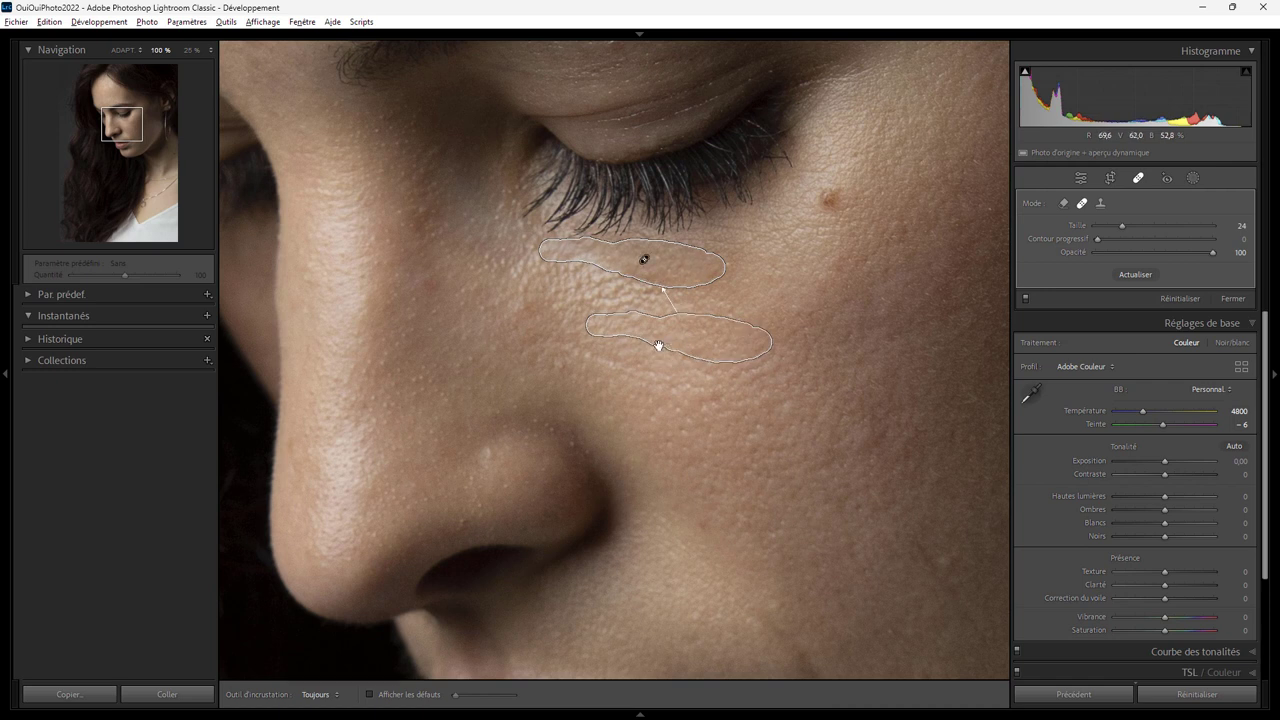
pyautogui.moveTo(586, 294)
pyautogui.mouseDown()
pyautogui.moveTo(645, 298)
pyautogui.moveTo(680, 285)
pyautogui.moveTo(613, 284)
pyautogui.moveTo(714, 278)
pyautogui.moveTo(634, 279)
pyautogui.moveTo(590, 263)
pyautogui.moveTo(578, 276)
pyautogui.moveTo(598, 284)
pyautogui.mouseUp()
pyautogui.moveTo(666, 186); pyautogui.dragTo(665, 353)
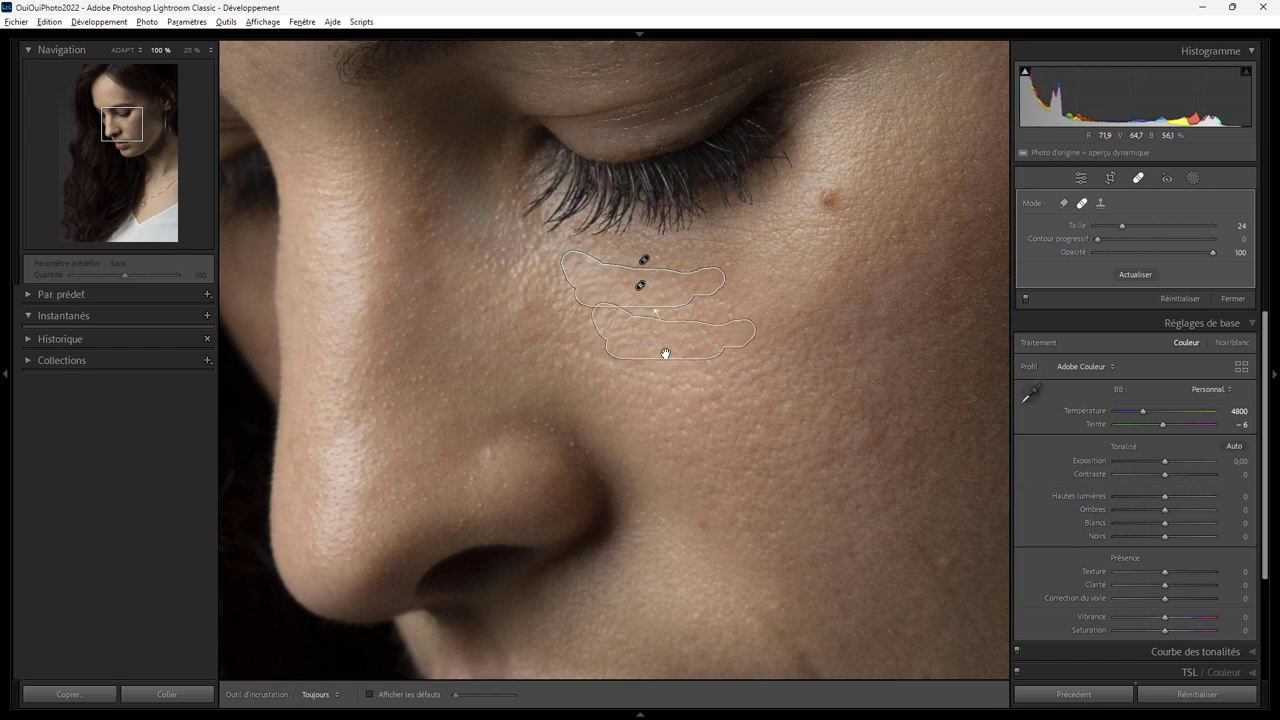
pyautogui.moveTo(566, 348); pyautogui.dragTo(676, 388)
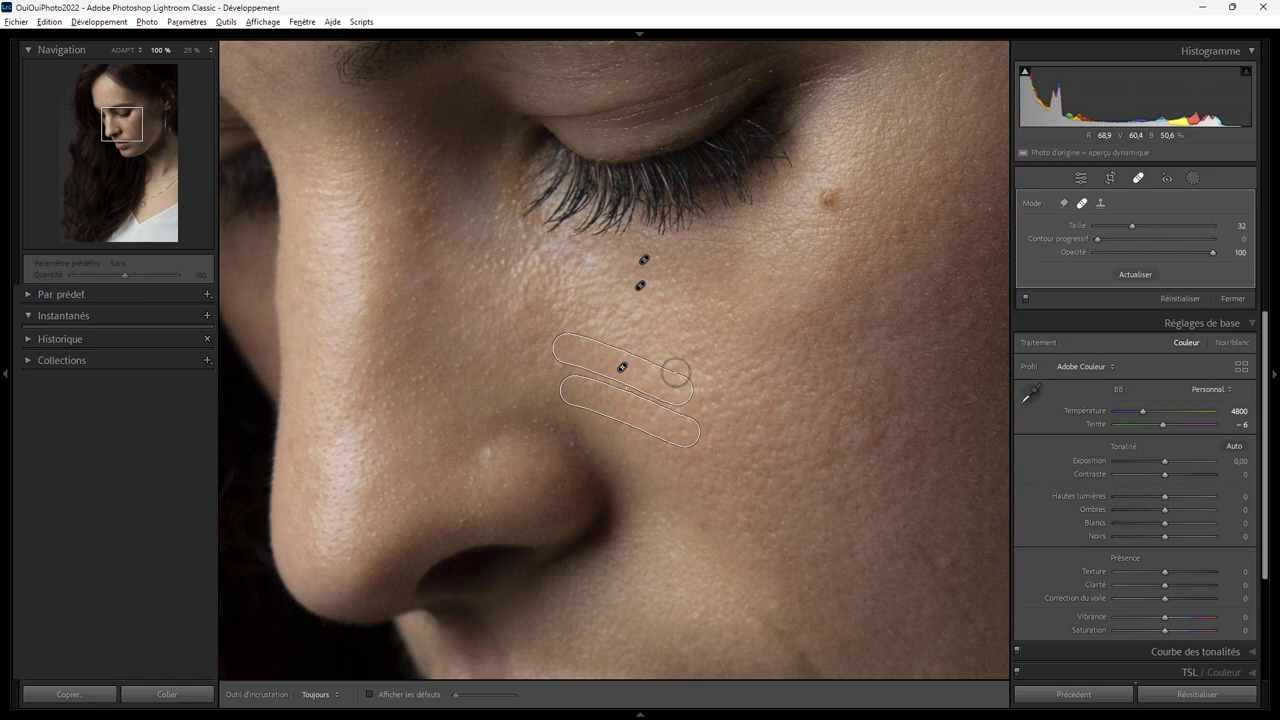
pyautogui.click(1084, 180)
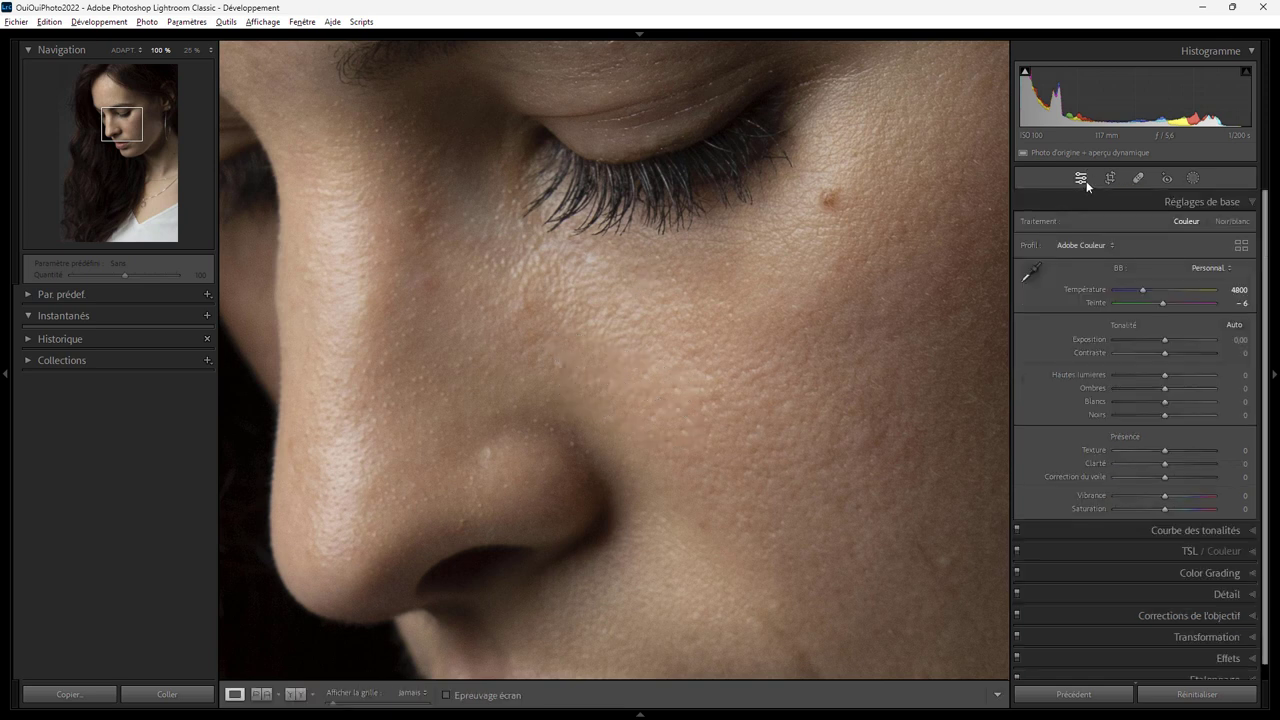
# Step: Compare with Before, then in Remove mode heal blemishes beside the nose bridge and on the cheek
pyautogui.press('\\')
pyautogui.press('\\')
pyautogui.press('\\')
pyautogui.press('\\')
pyautogui.press('\\')
pyautogui.press('\\')
pyautogui.press('\\')
pyautogui.press('\\')
pyautogui.click(1136, 180)
pyautogui.click(1059, 203)
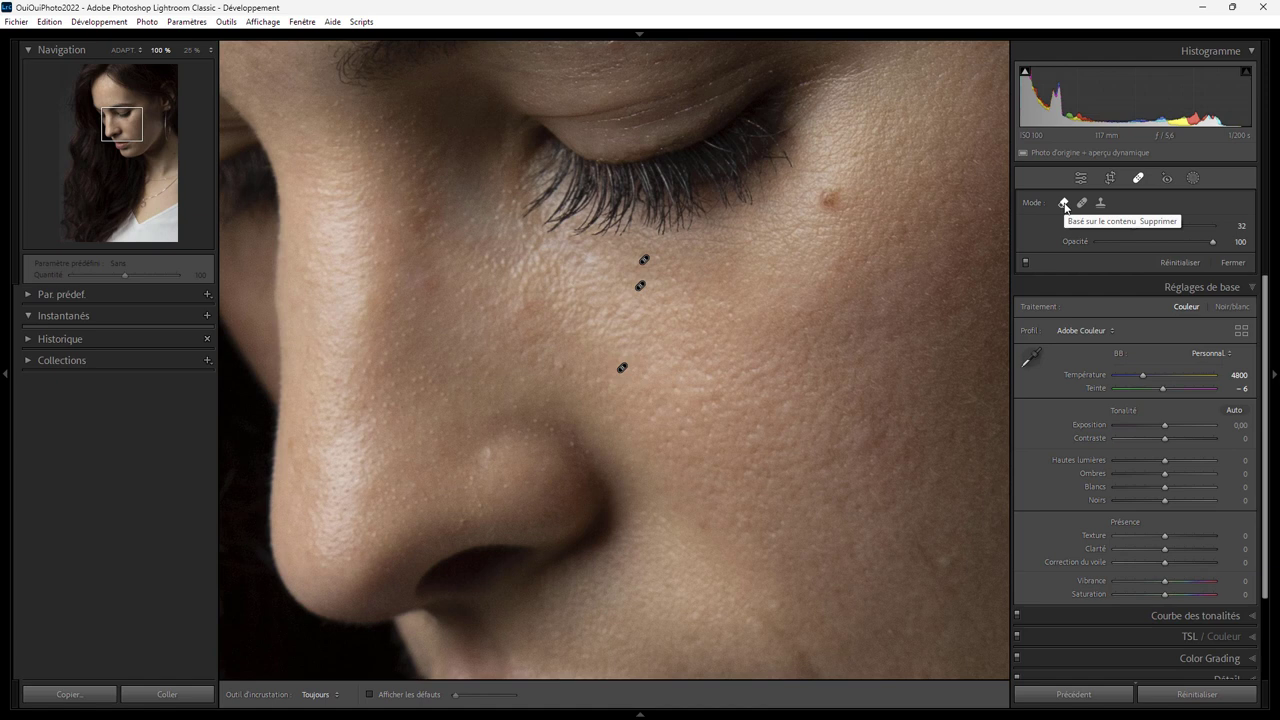
pyautogui.click(416, 218)
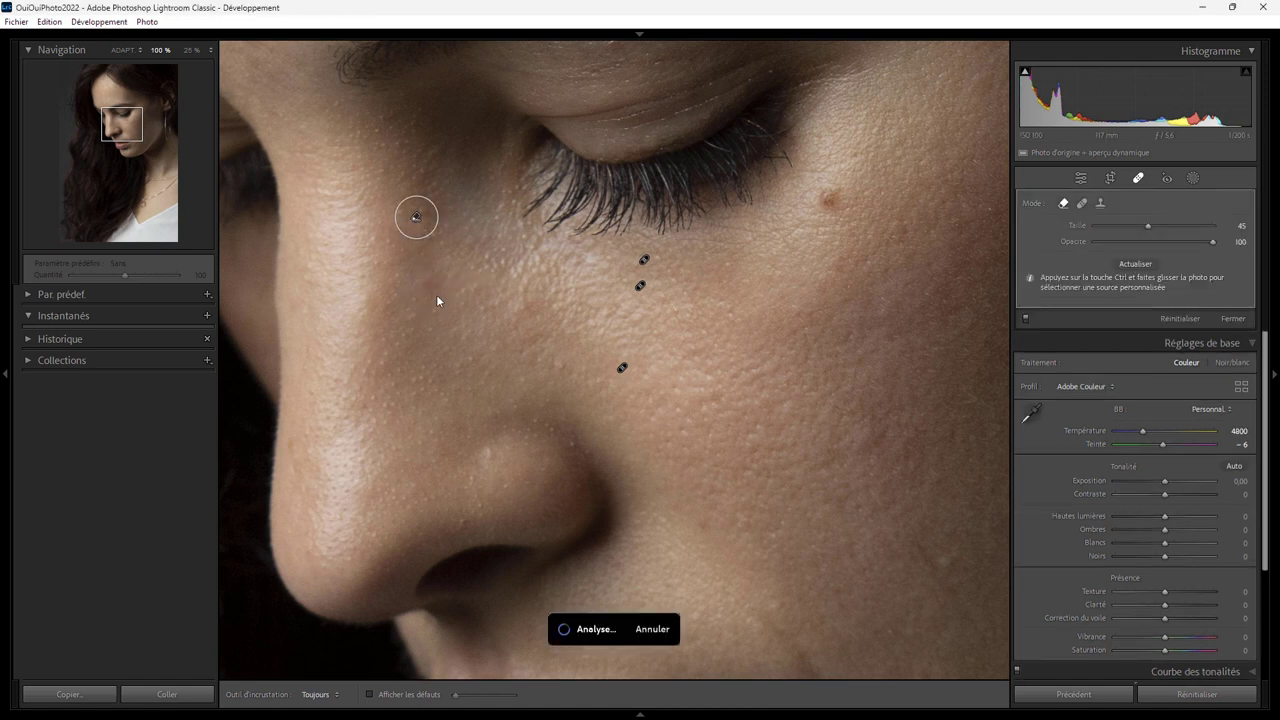
pyautogui.moveTo(656, 273); pyautogui.dragTo(415, 98)
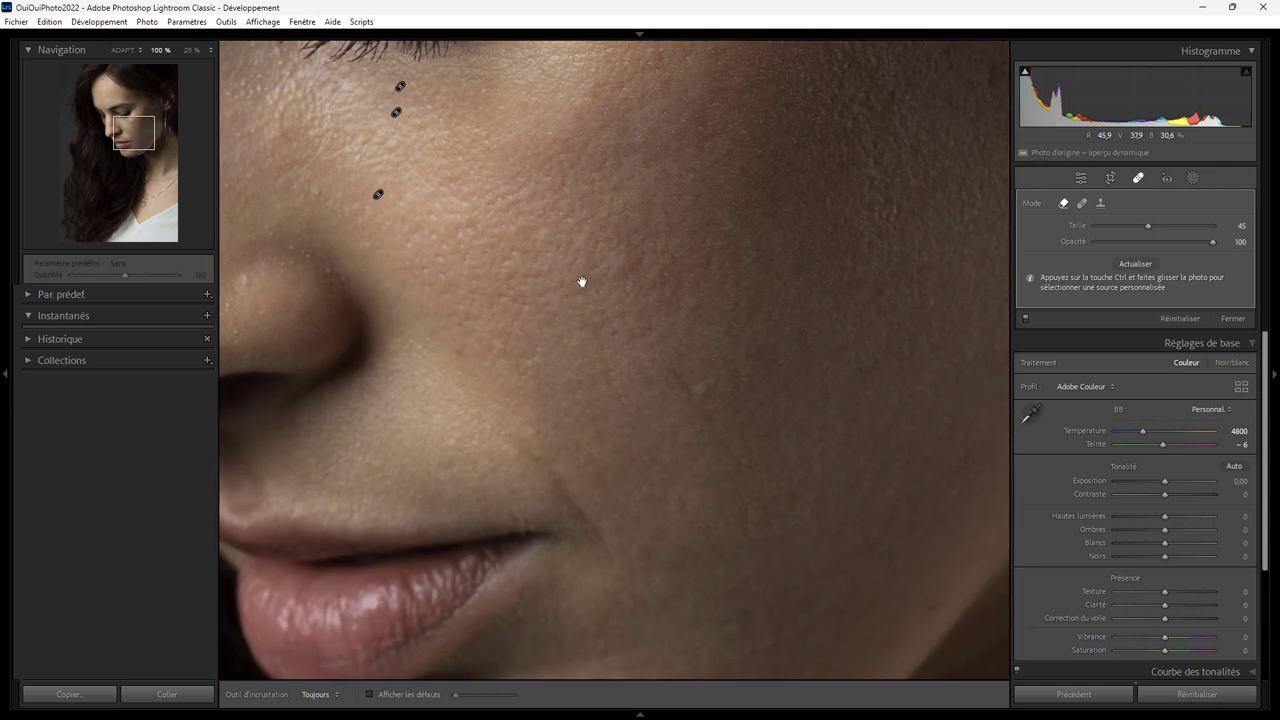
pyautogui.scroll(-2, 533, 429)
pyautogui.scroll(2, 533, 429)
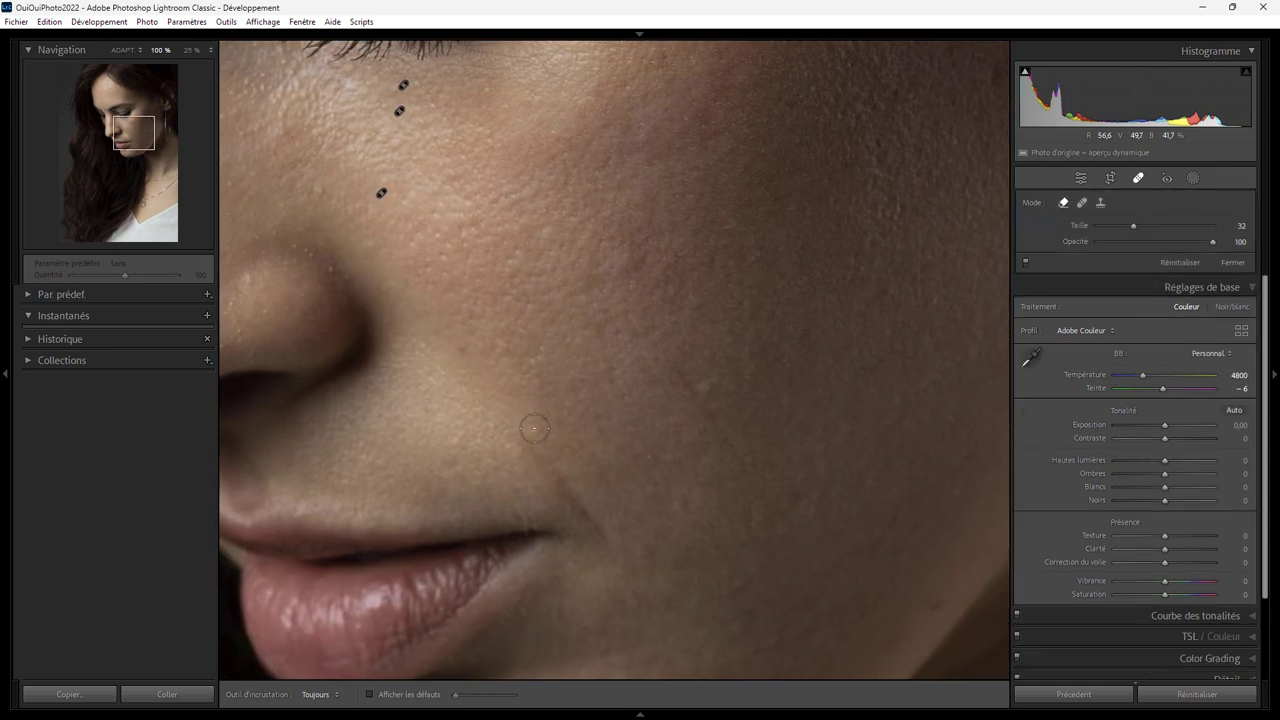
pyautogui.click(533, 428)
pyautogui.click(714, 383)
pyautogui.moveTo(630, 268); pyautogui.dragTo(580, 300)
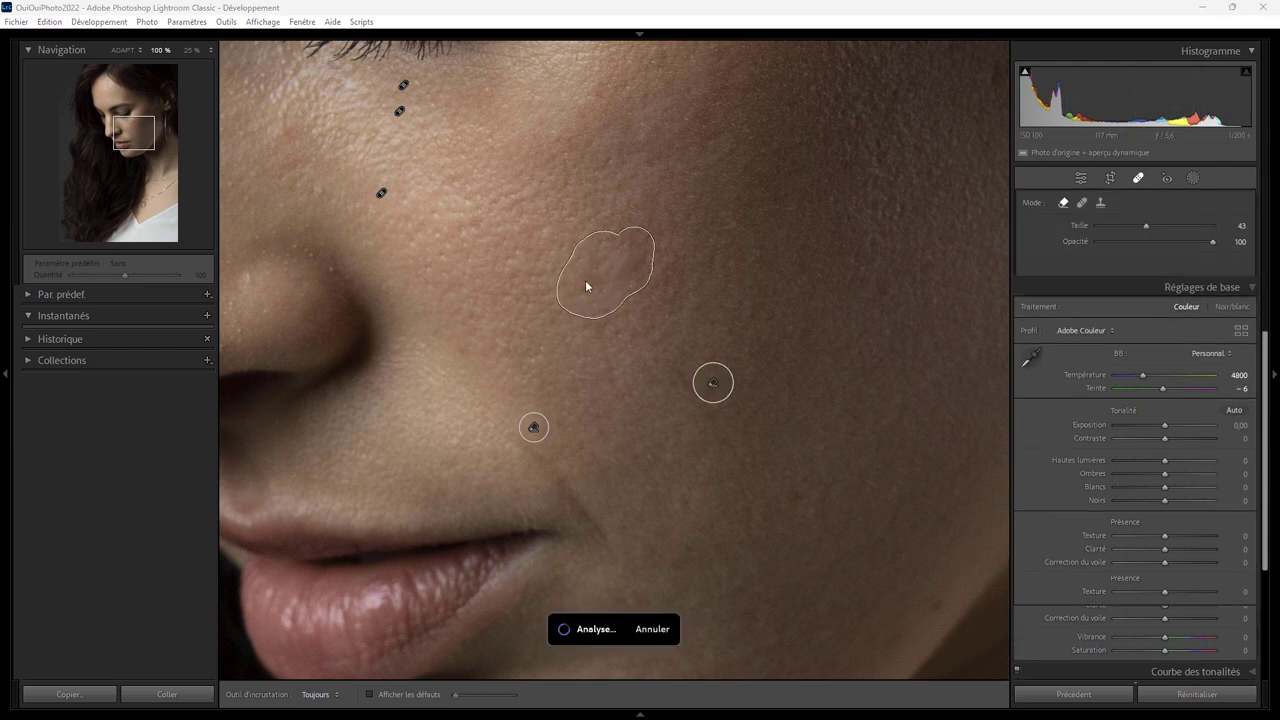
# Step: Heal blemishes on the outer cheek, temple, above the eyelid and beside the brow
pyautogui.moveTo(858, 299)
pyautogui.mouseDown()
pyautogui.moveTo(426, 457)
pyautogui.moveTo(663, 437)
pyautogui.mouseUp()
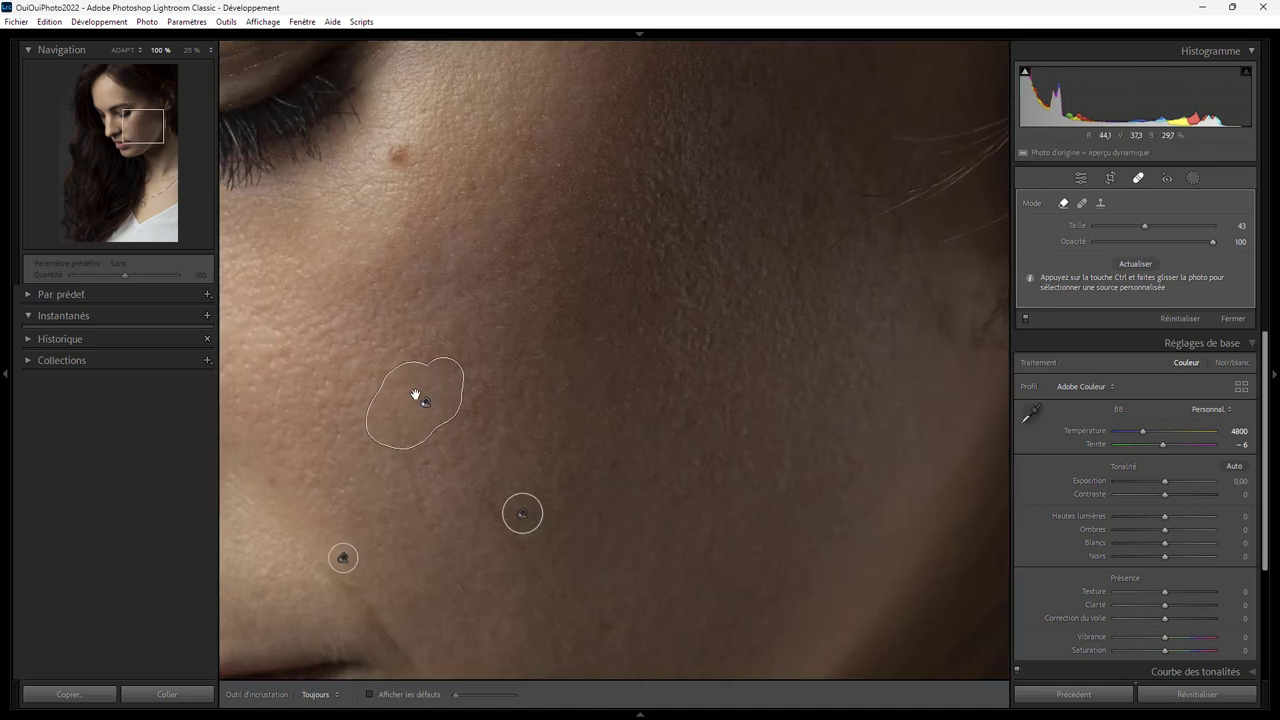
pyautogui.click(805, 207)
pyautogui.moveTo(659, 218); pyautogui.dragTo(837, 662)
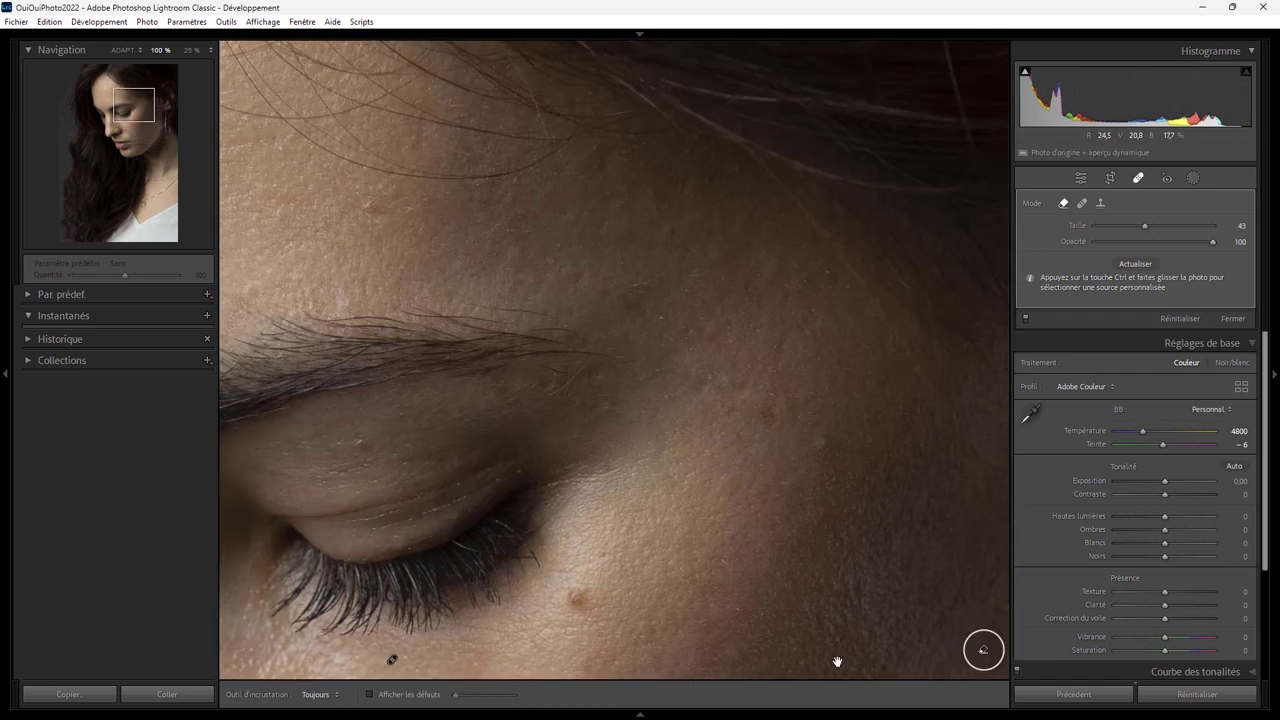
pyautogui.scroll(-3, 829, 464)
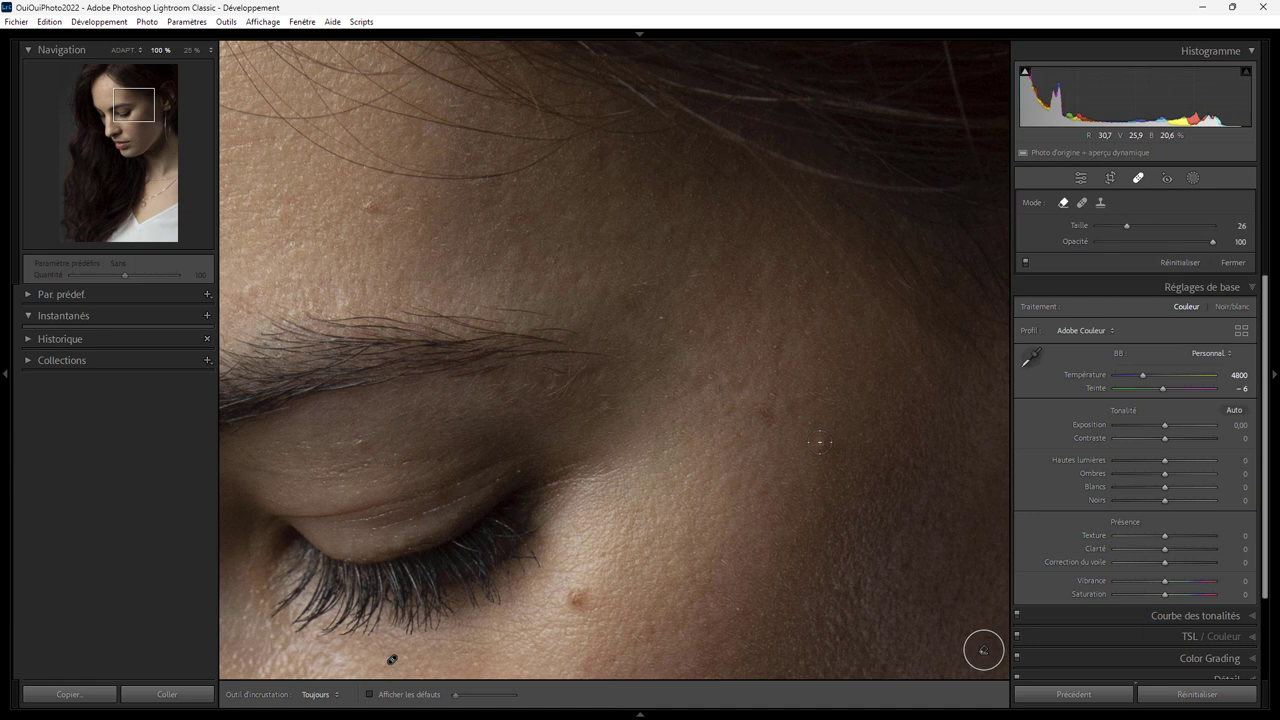
pyautogui.click(819, 441)
pyautogui.scroll(7, 819, 441)
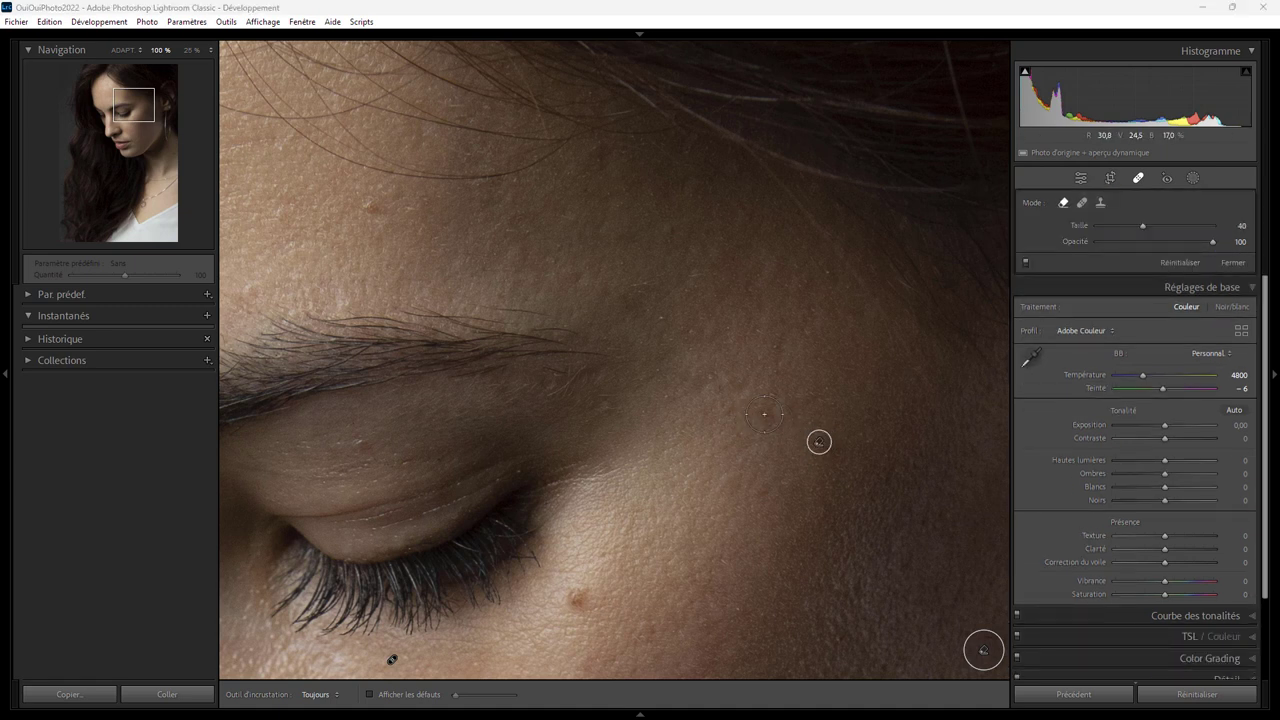
pyautogui.click(764, 414)
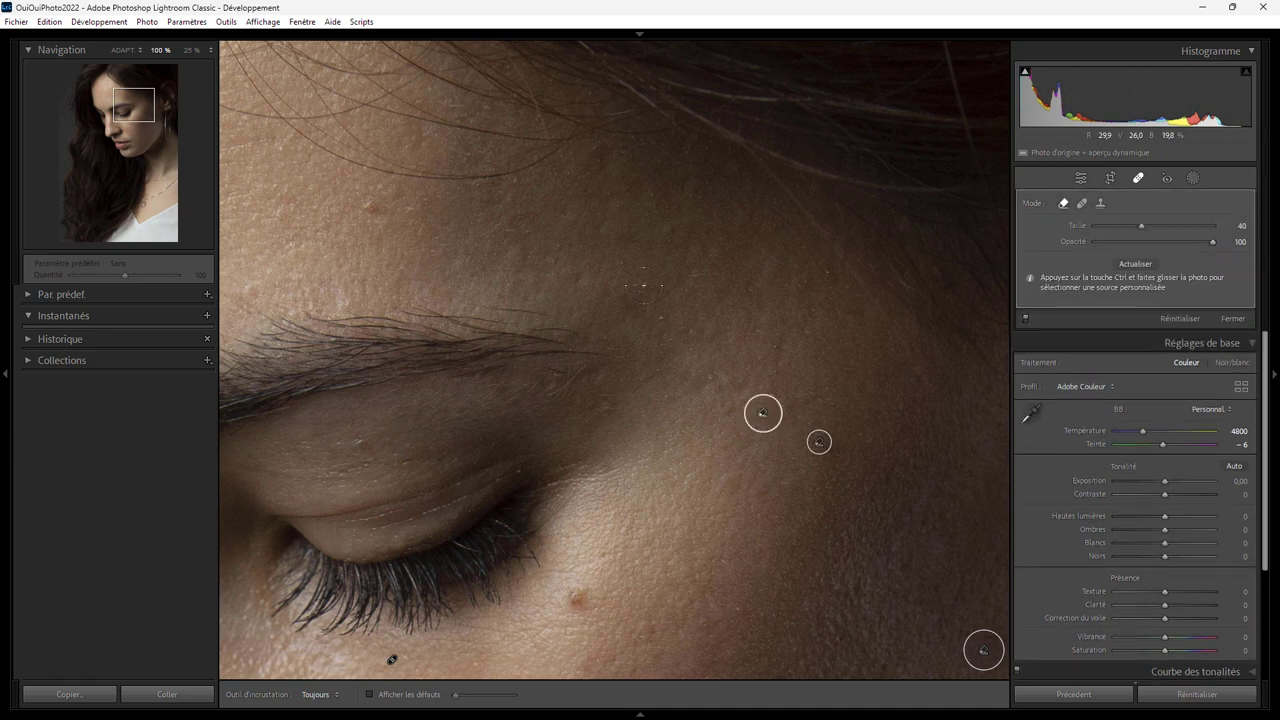
pyautogui.scroll(-3, 360, 438)
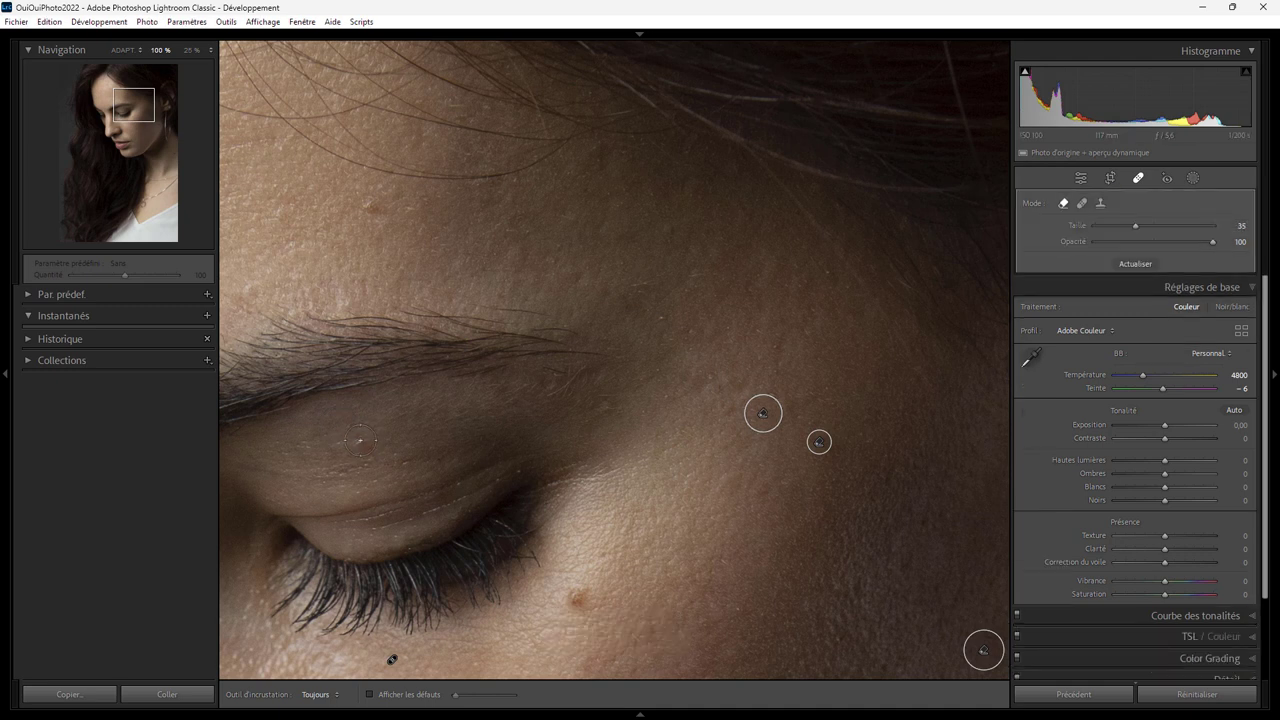
pyautogui.click(360, 438)
pyautogui.click(669, 235)
pyautogui.click(571, 277)
pyautogui.click(637, 294)
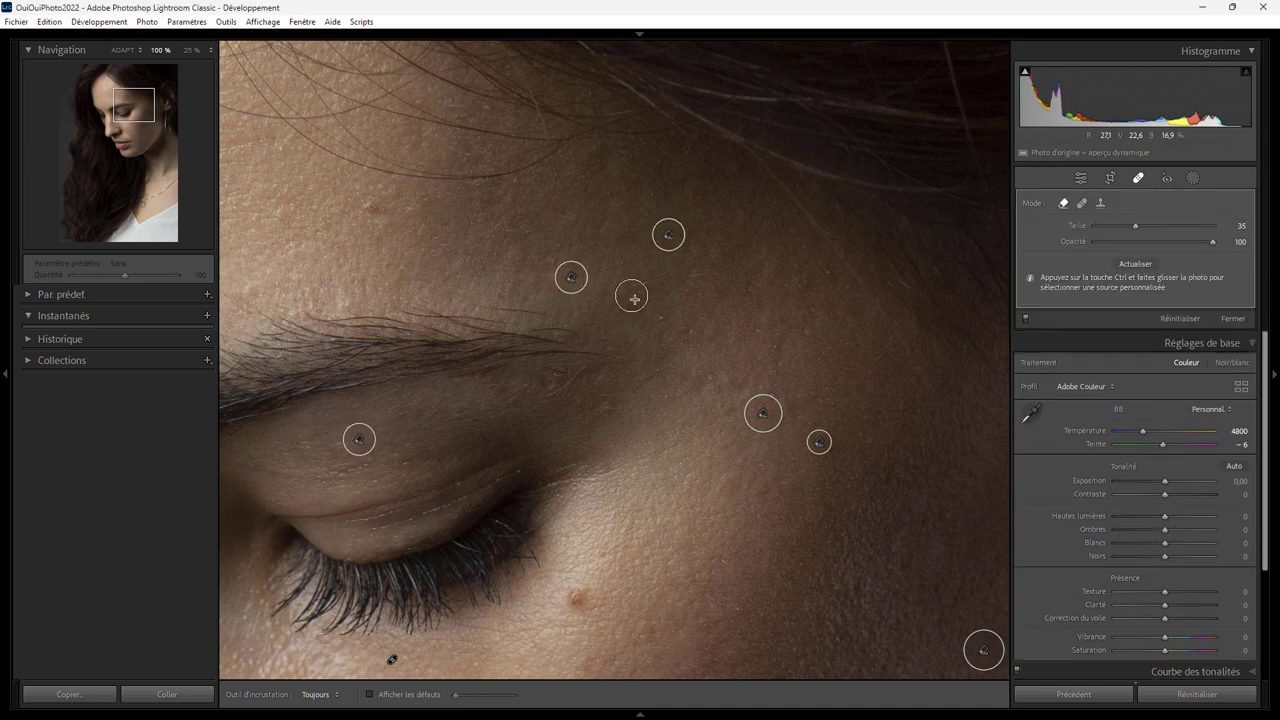
pyautogui.click(753, 290)
pyautogui.moveTo(789, 337); pyautogui.dragTo(777, 368)
pyautogui.click(739, 381)
pyautogui.click(701, 381)
# Step: Heal blemishes across the forehead and a mark between the eyebrows
pyautogui.moveTo(483, 289); pyautogui.dragTo(867, 473)
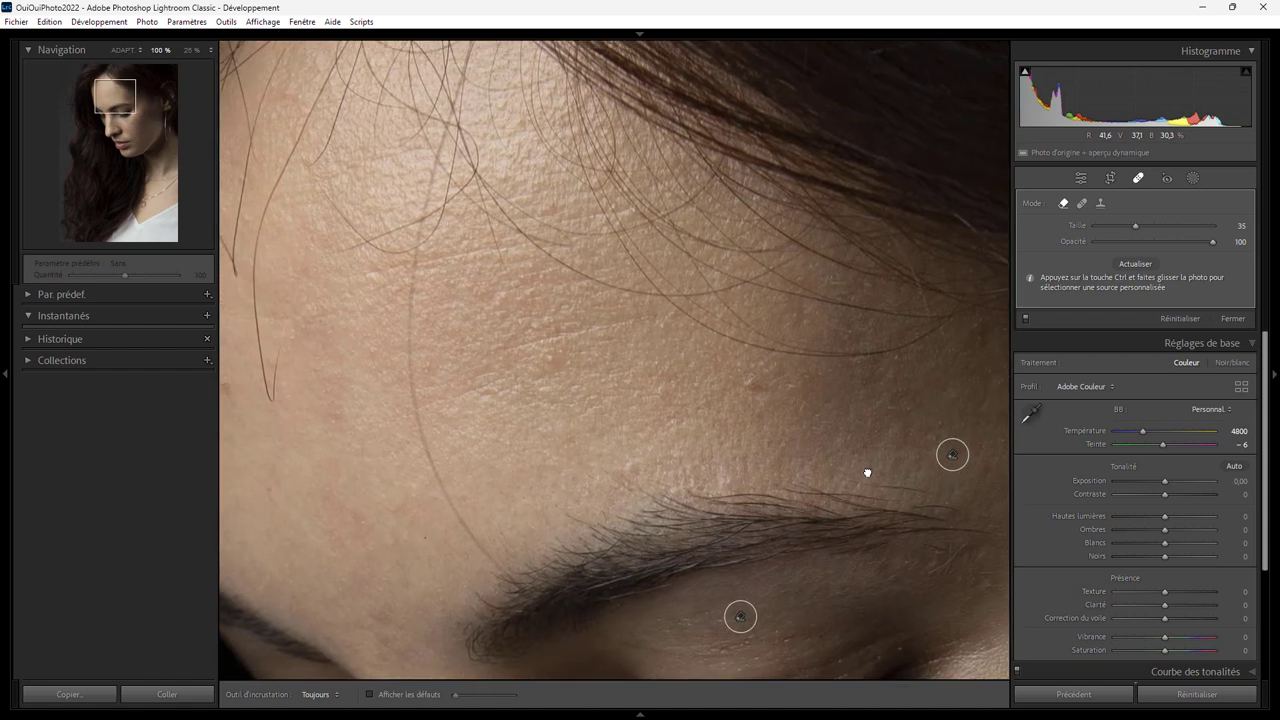
pyautogui.click(749, 389)
pyautogui.click(632, 467)
pyautogui.click(545, 363)
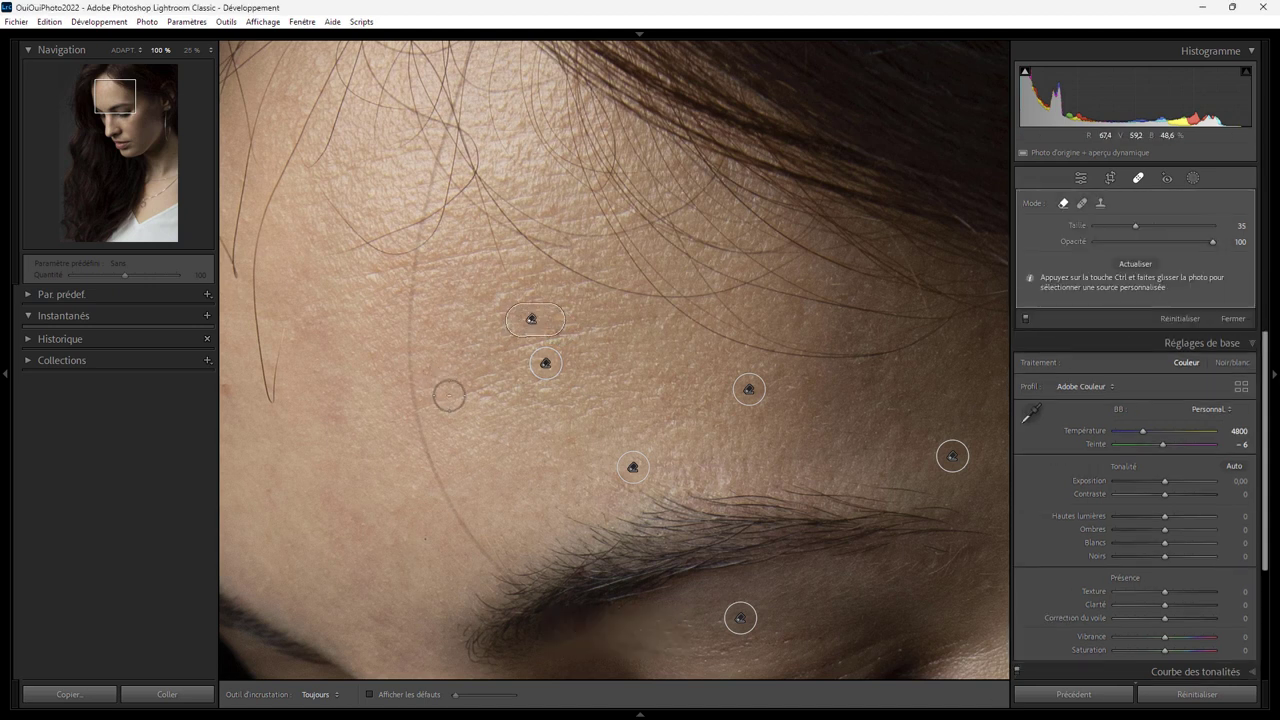
pyautogui.moveTo(443, 391); pyautogui.dragTo(826, 446)
pyautogui.click(728, 424)
pyautogui.click(711, 346)
pyautogui.moveTo(640, 281)
pyautogui.mouseDown()
pyautogui.moveTo(598, 214)
pyautogui.moveTo(420, 56)
pyautogui.mouseUp()
pyautogui.moveTo(601, 338); pyautogui.dragTo(579, 330)
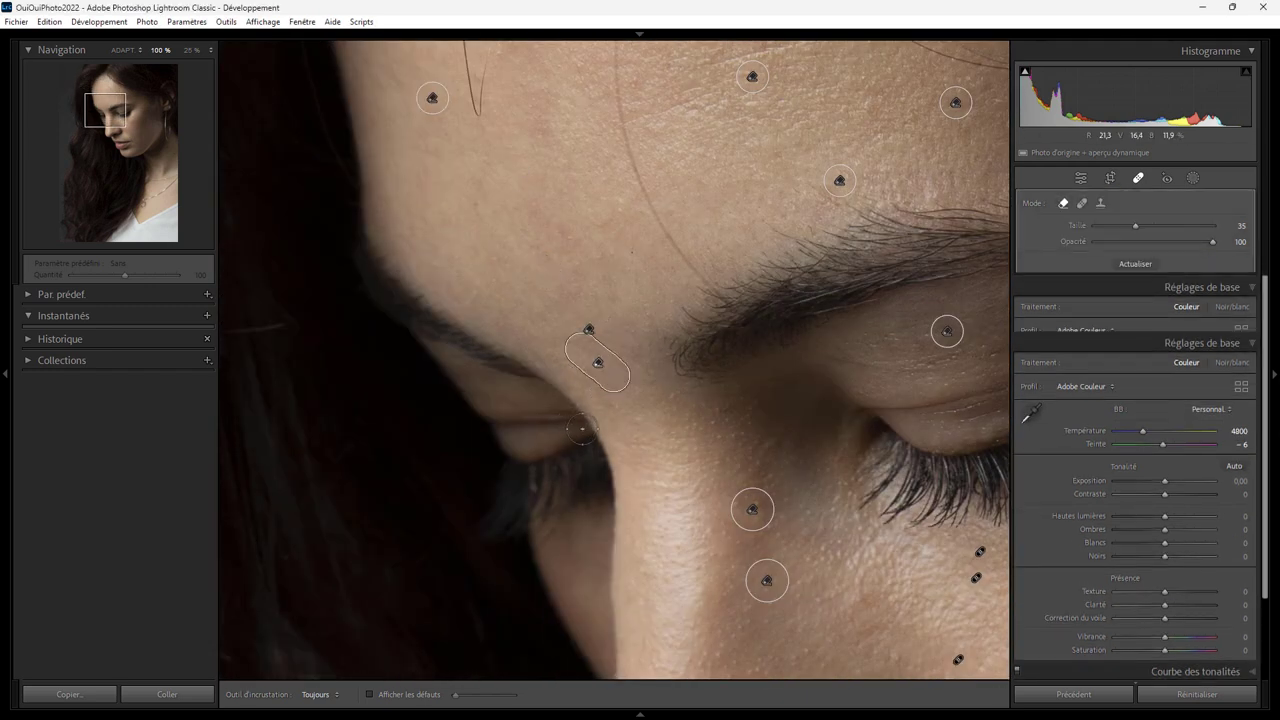
# Step: Heal spots on the nose bridge, nose side, chin and jawline, then fit the photo in view
pyautogui.moveTo(686, 537); pyautogui.dragTo(628, 188)
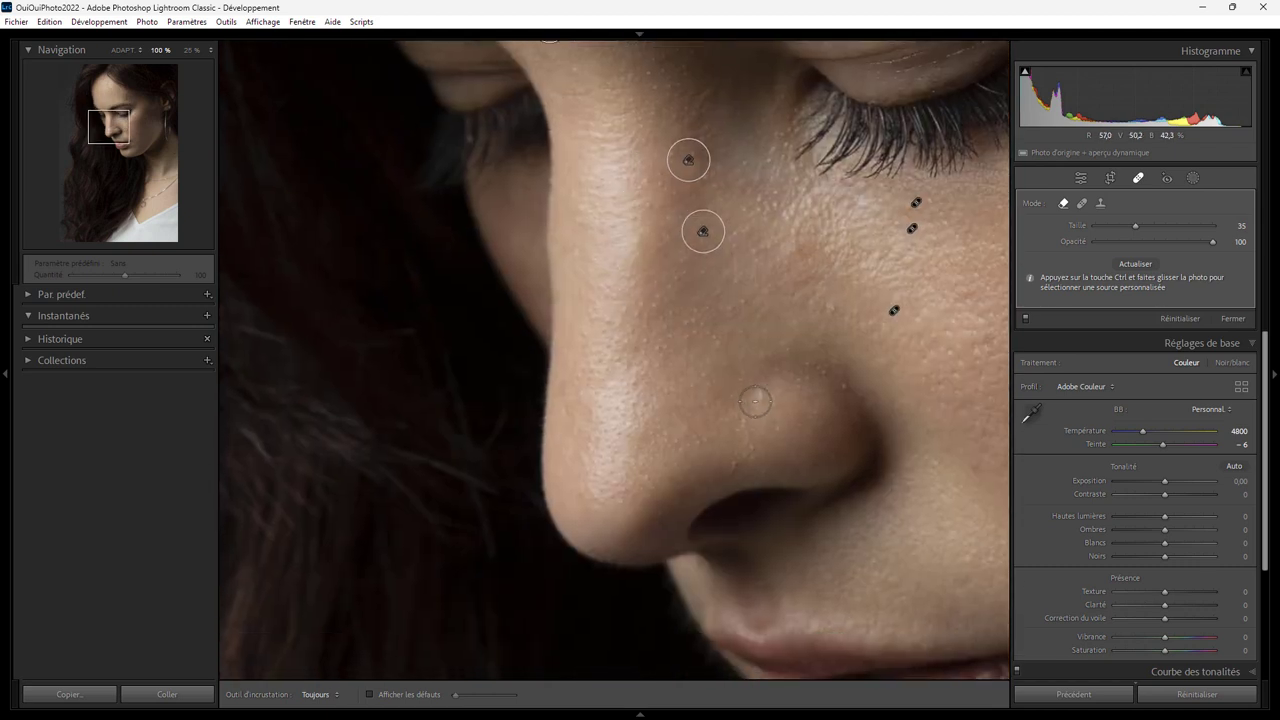
pyautogui.scroll(-2, 755, 402)
pyautogui.click(759, 396)
pyautogui.click(737, 465)
pyautogui.moveTo(929, 486); pyautogui.dragTo(612, 262)
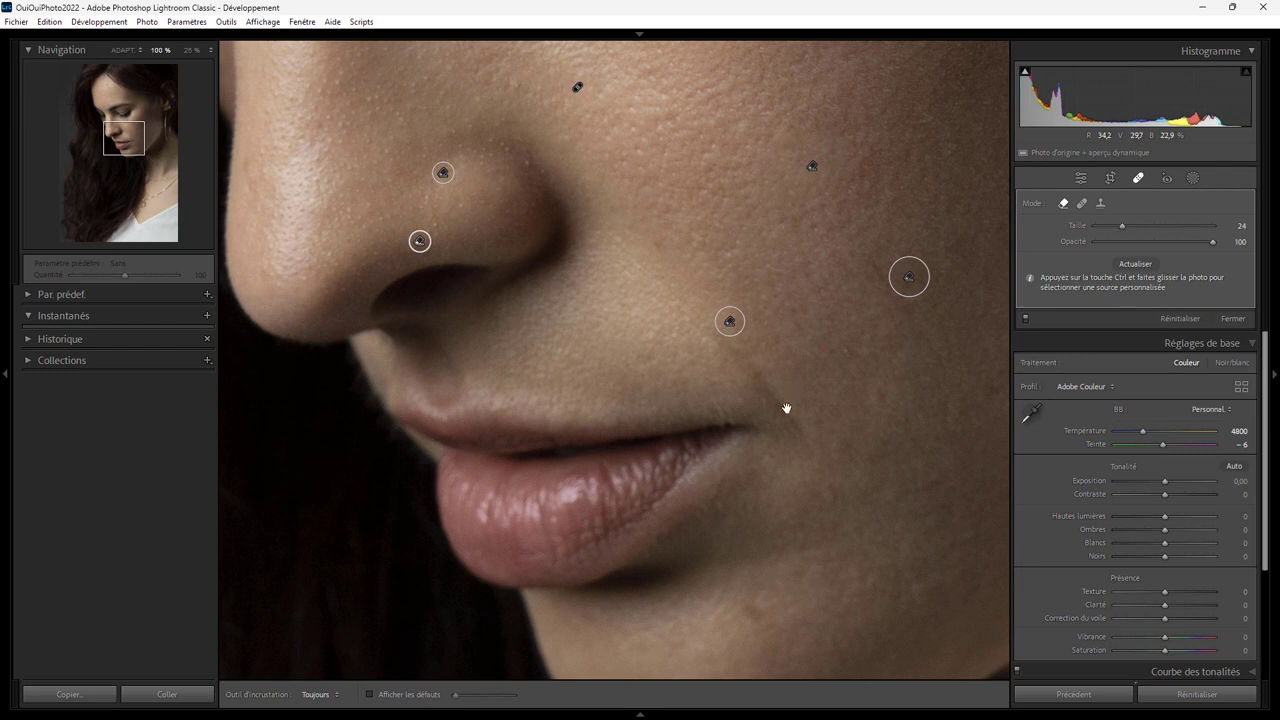
pyautogui.moveTo(786, 408); pyautogui.dragTo(672, 217)
pyautogui.scroll(2, 642, 433)
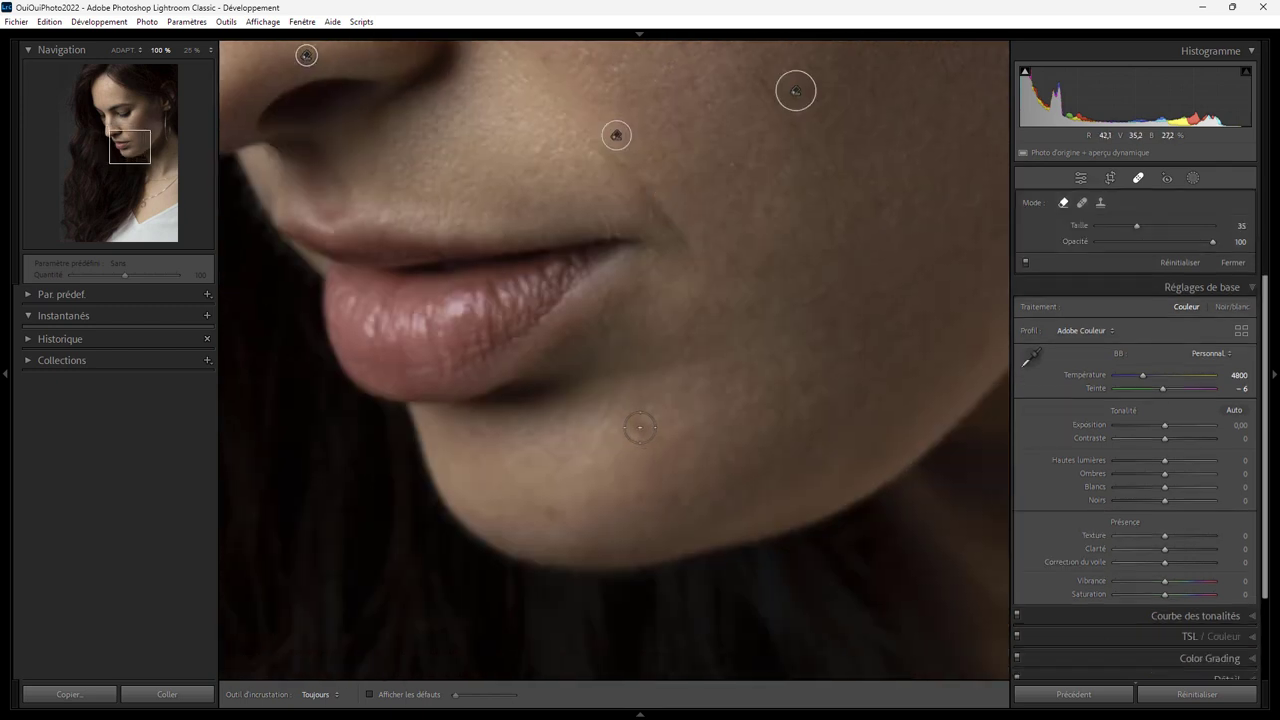
pyautogui.click(640, 428)
pyautogui.click(552, 511)
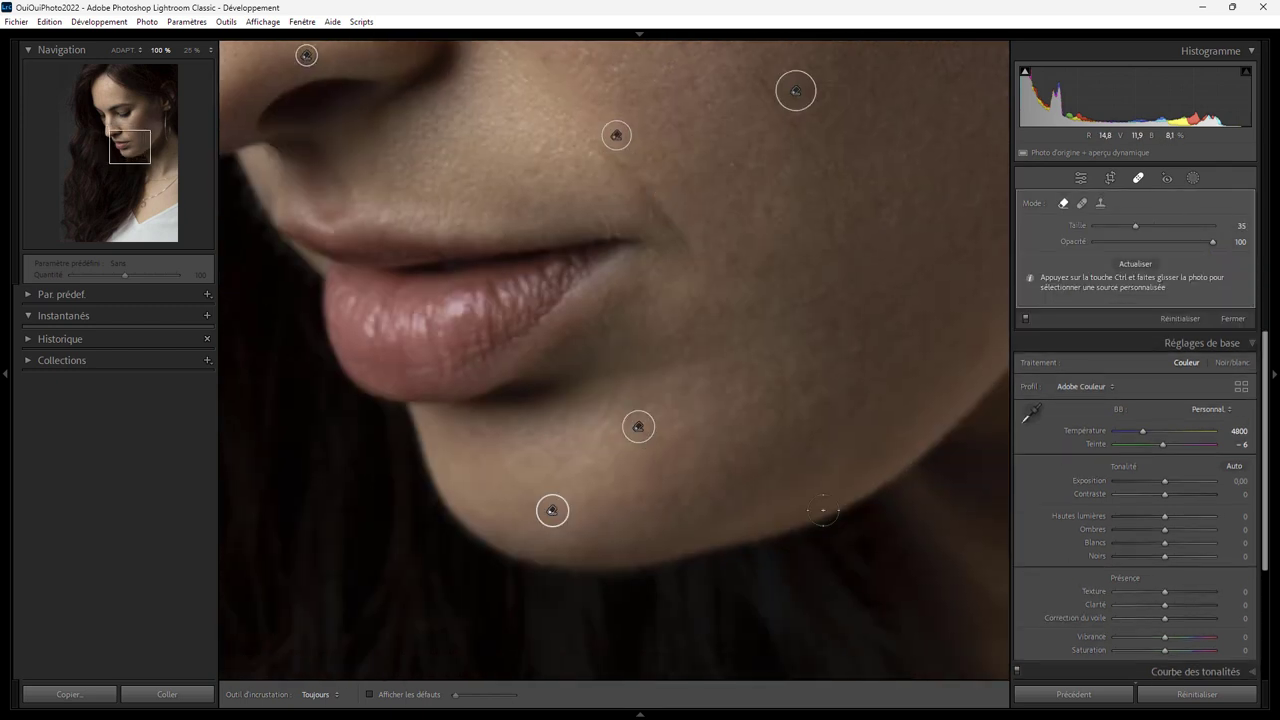
pyautogui.scroll(2, 738, 517)
pyautogui.click(715, 508)
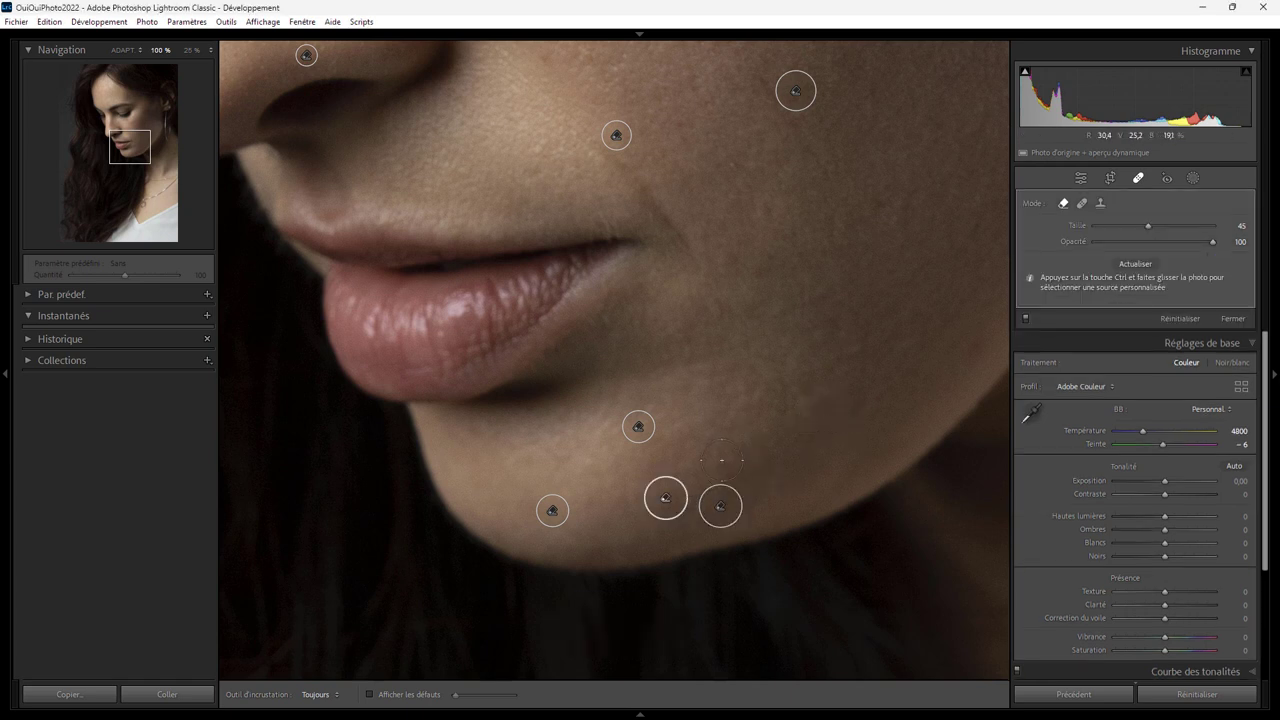
pyautogui.scroll(-2, 721, 460)
pyautogui.moveTo(722, 456); pyautogui.dragTo(740, 486)
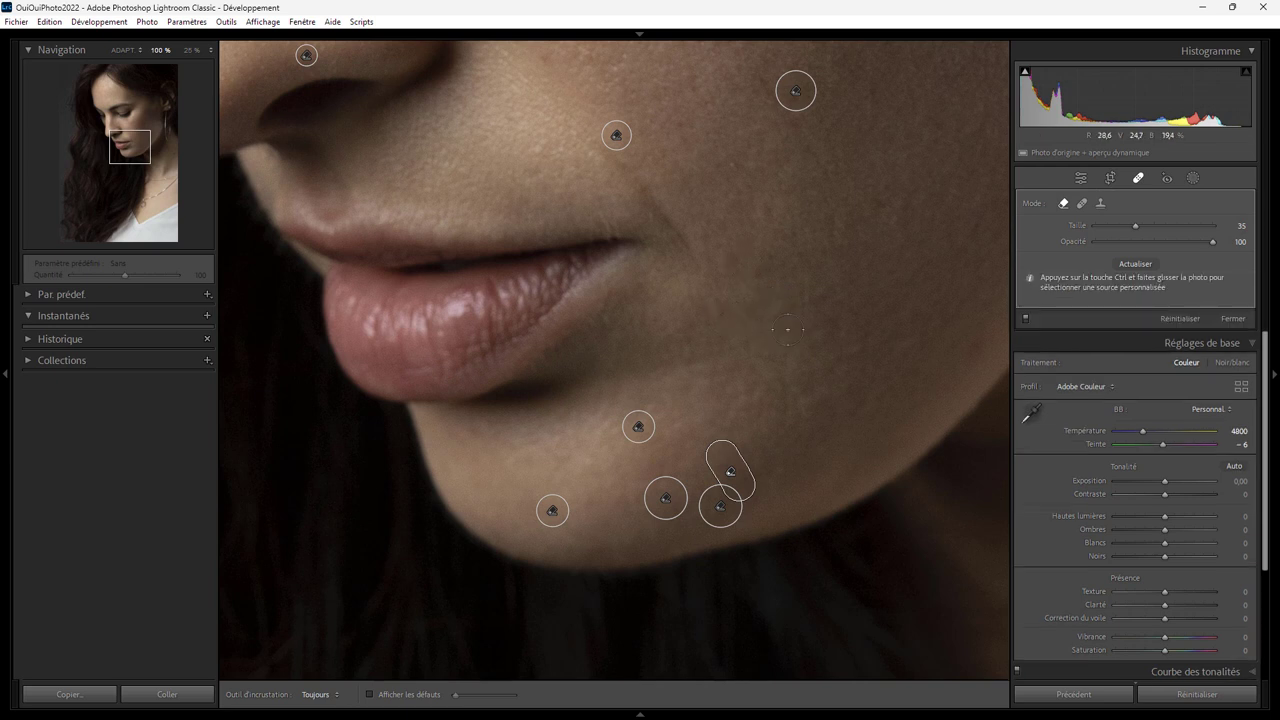
pyautogui.click(123, 50)
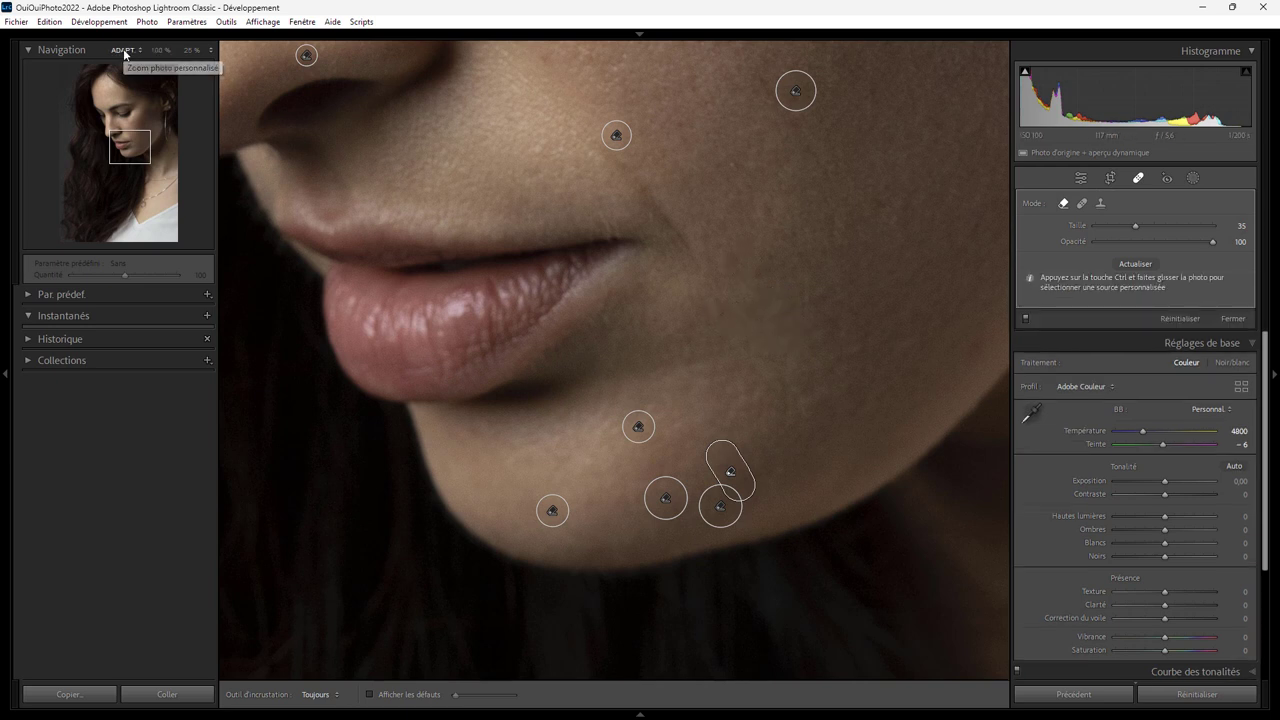
# Step: Zoom in near the nose and heal spots below the eye, on the cheek and lower cheek
pyautogui.click(1081, 178)
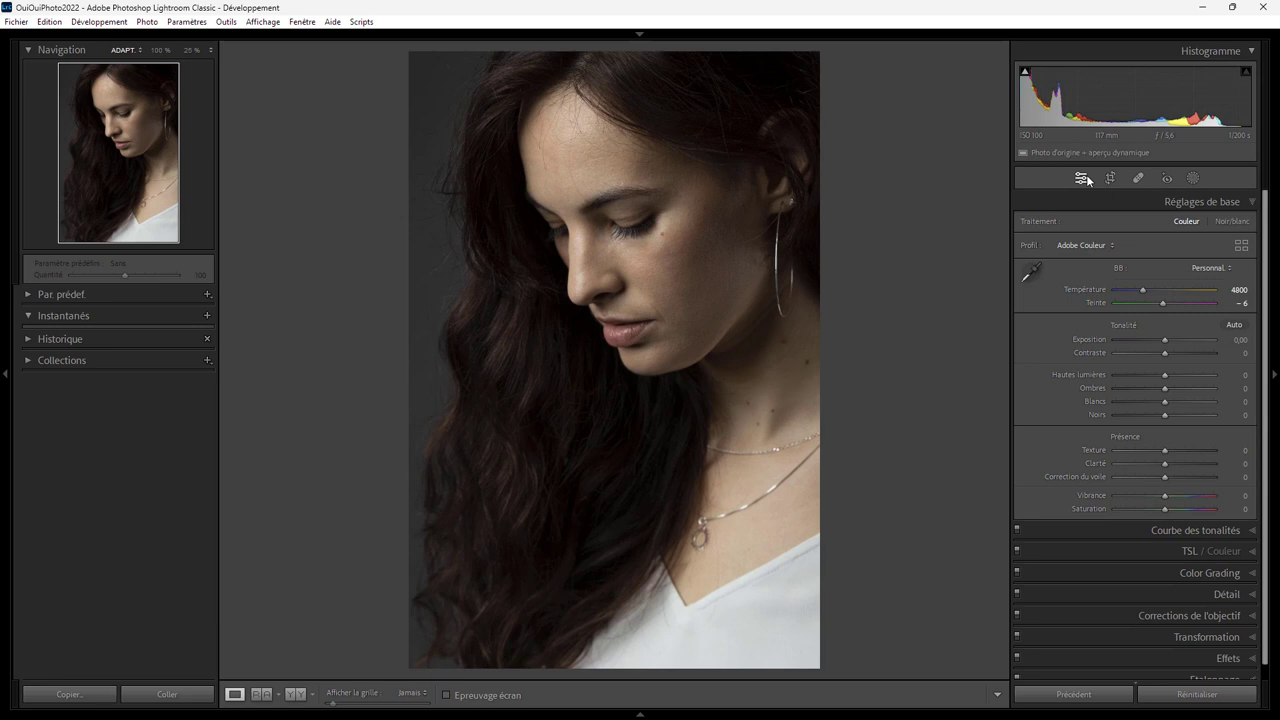
pyautogui.click(610, 260)
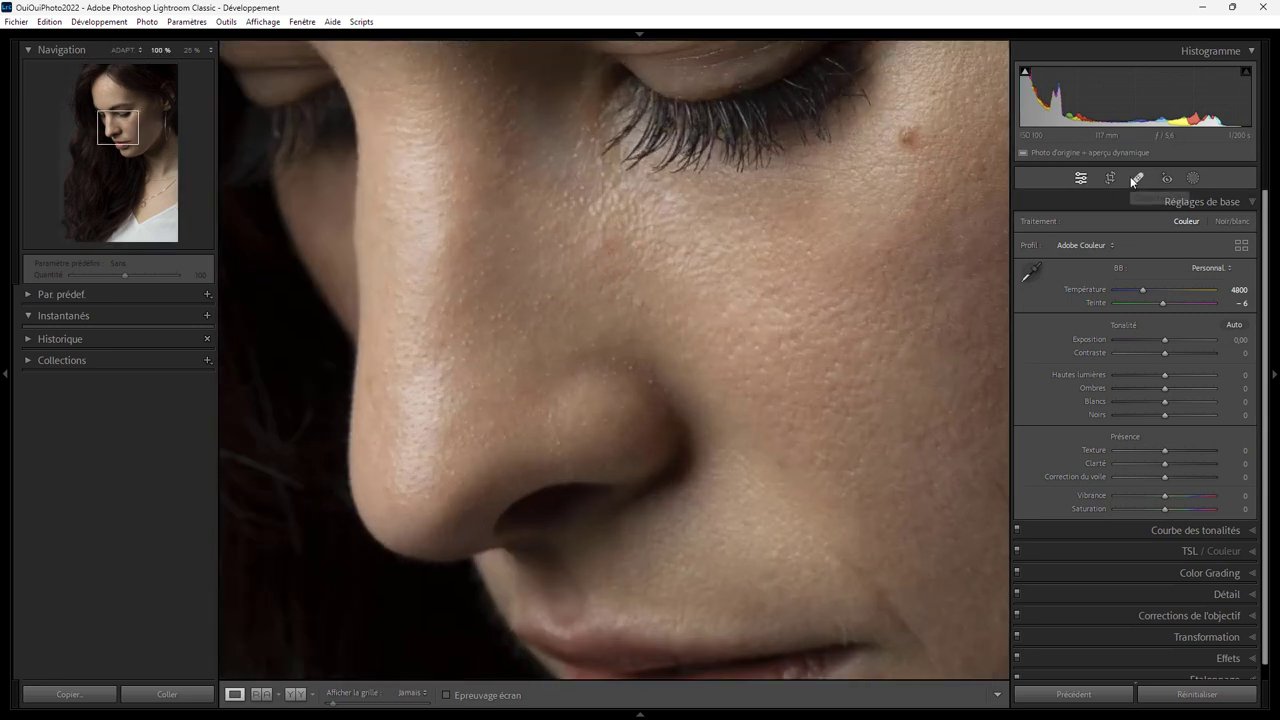
pyautogui.click(1138, 178)
pyautogui.scroll(3, 601, 242)
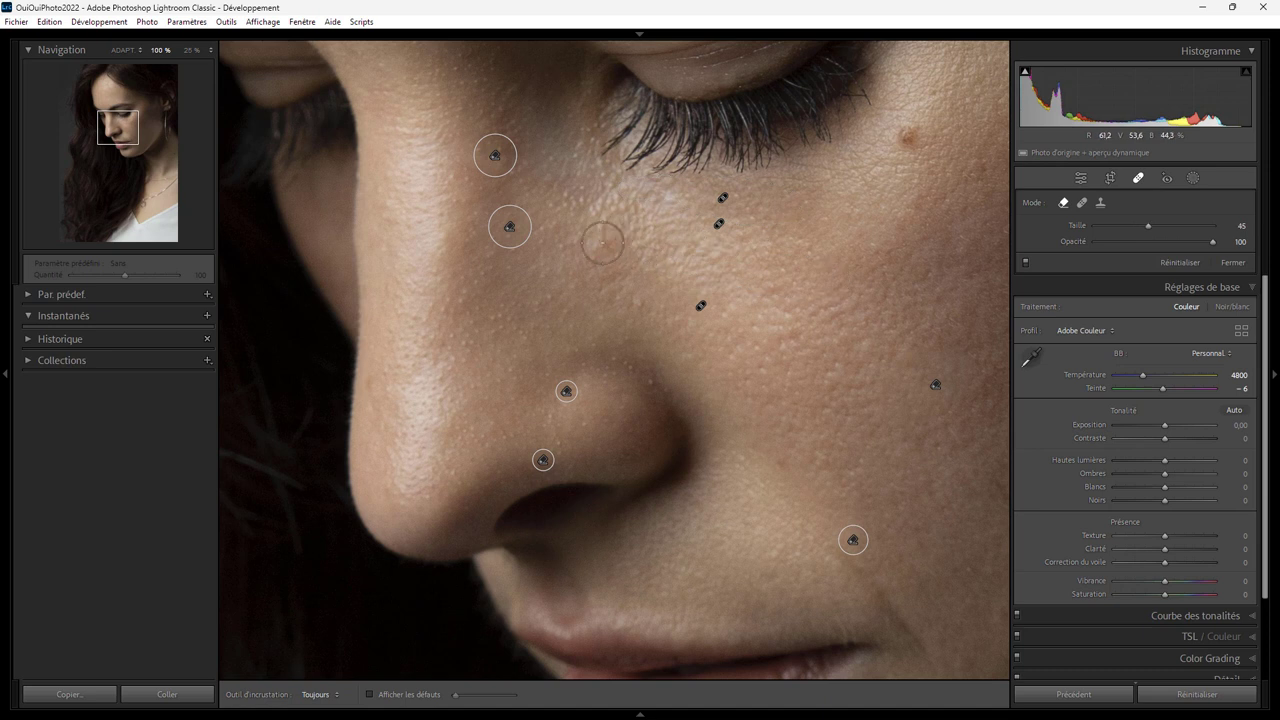
pyautogui.click(601, 242)
pyautogui.scroll(-3, 640, 315)
pyautogui.click(635, 300)
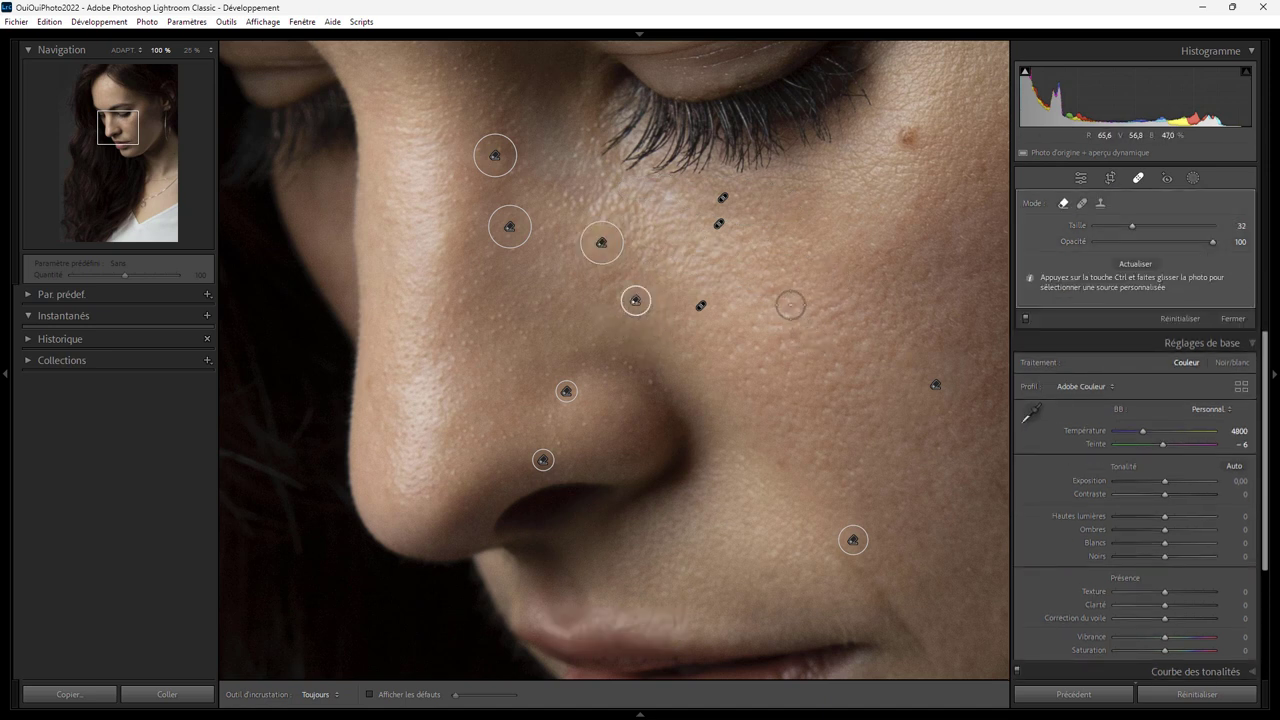
pyautogui.moveTo(743, 282); pyautogui.dragTo(796, 316)
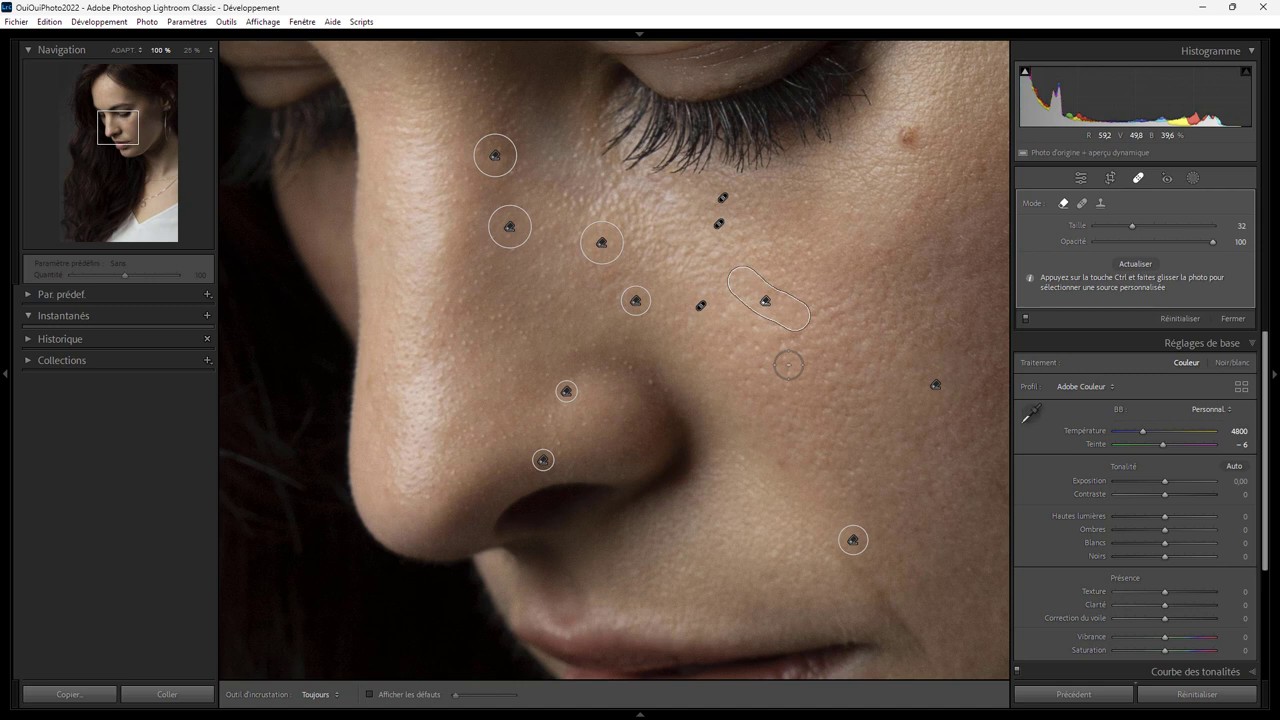
pyautogui.click(769, 568)
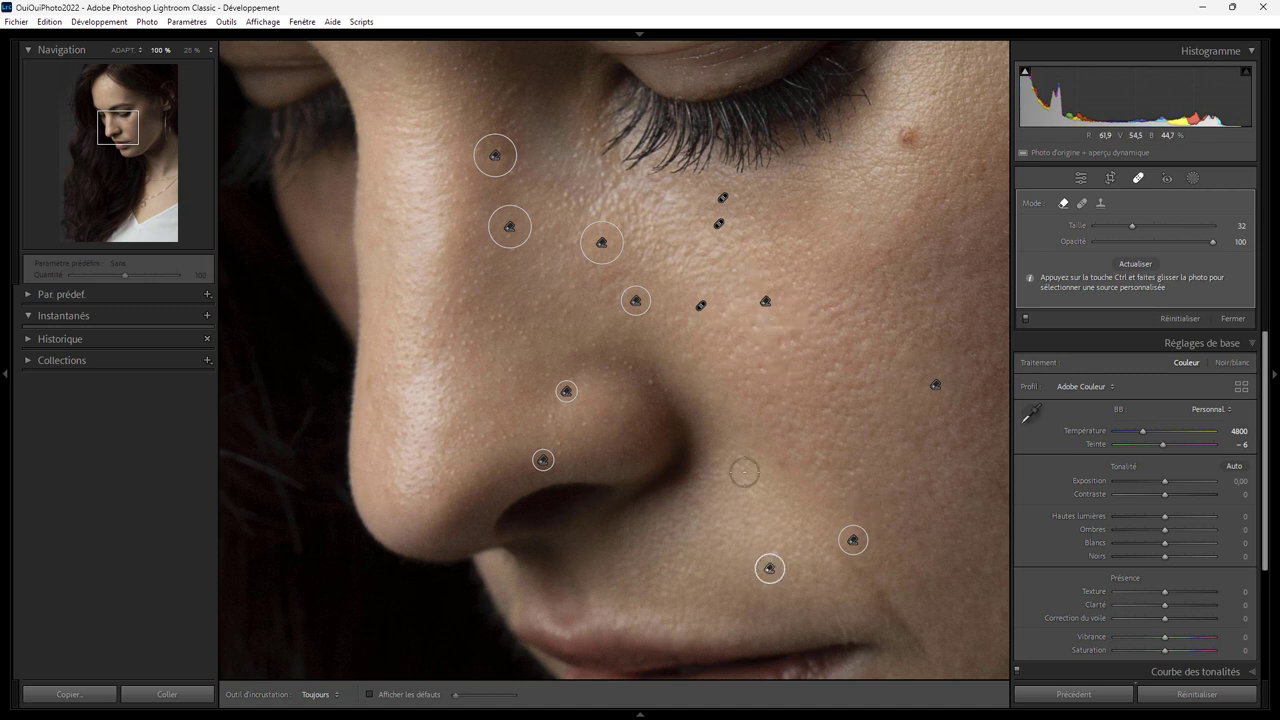
pyautogui.click(120, 50)
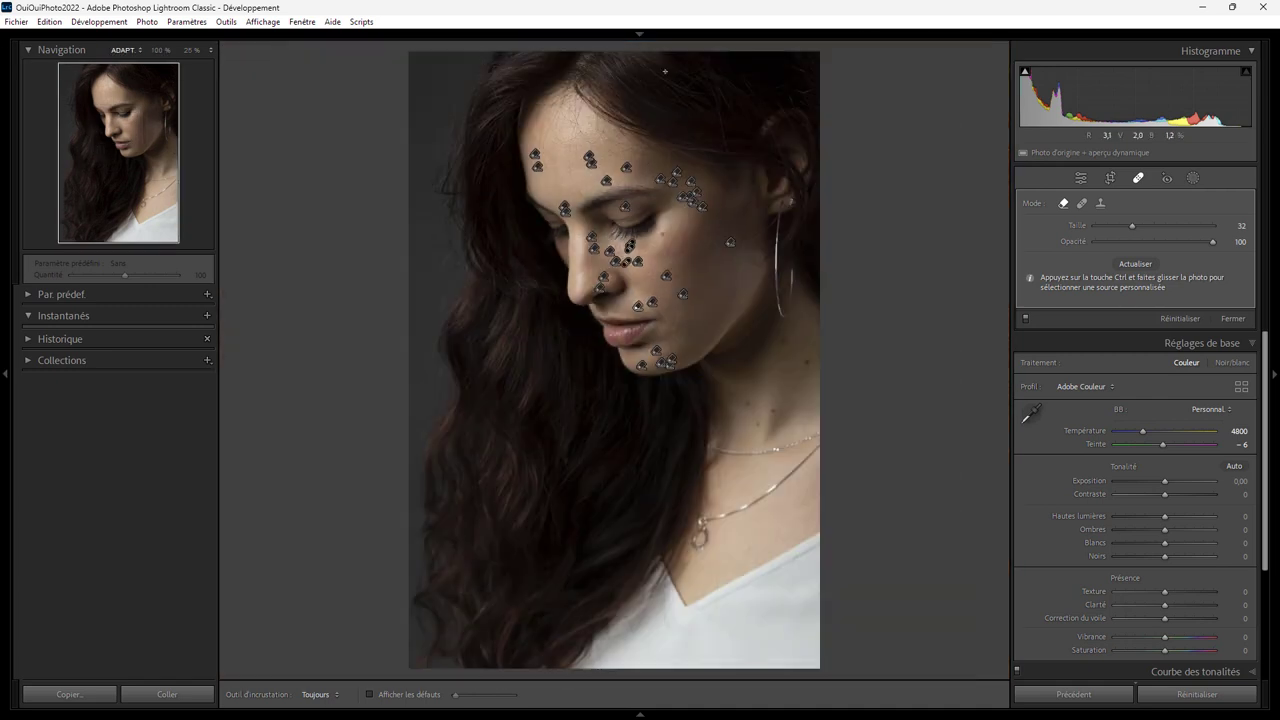
pyautogui.click(1081, 178)
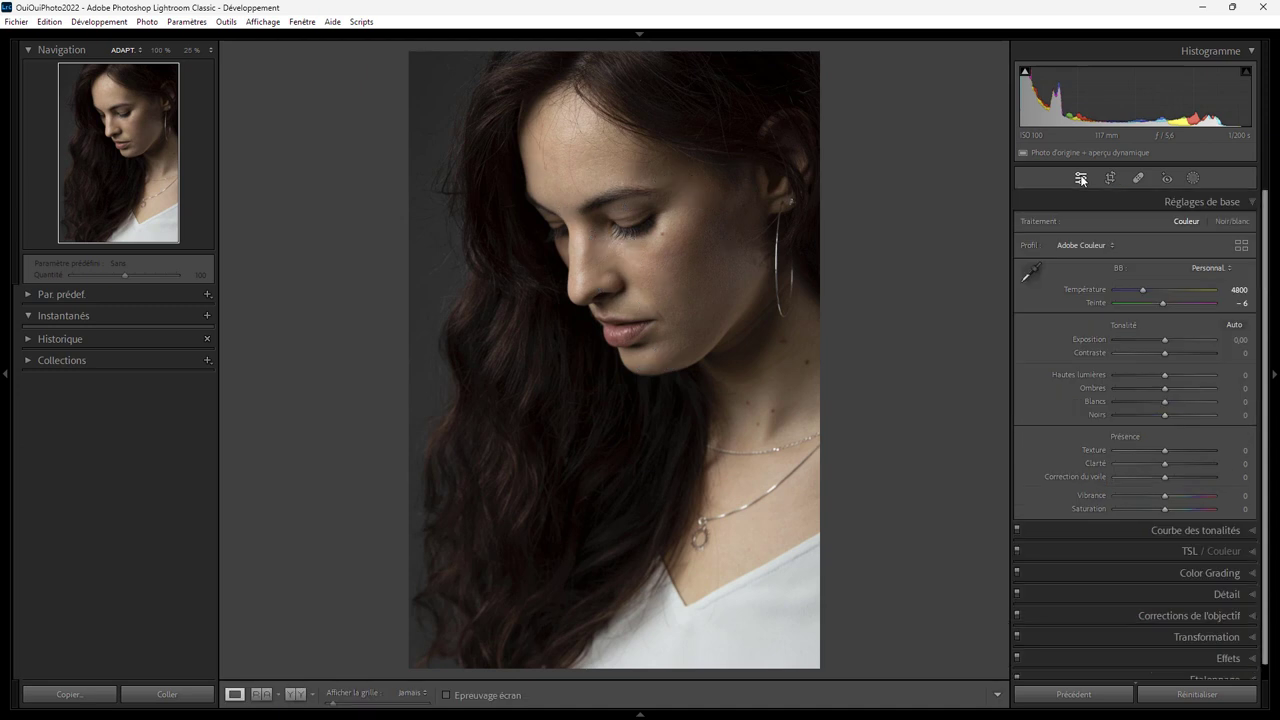
pyautogui.press('\\')
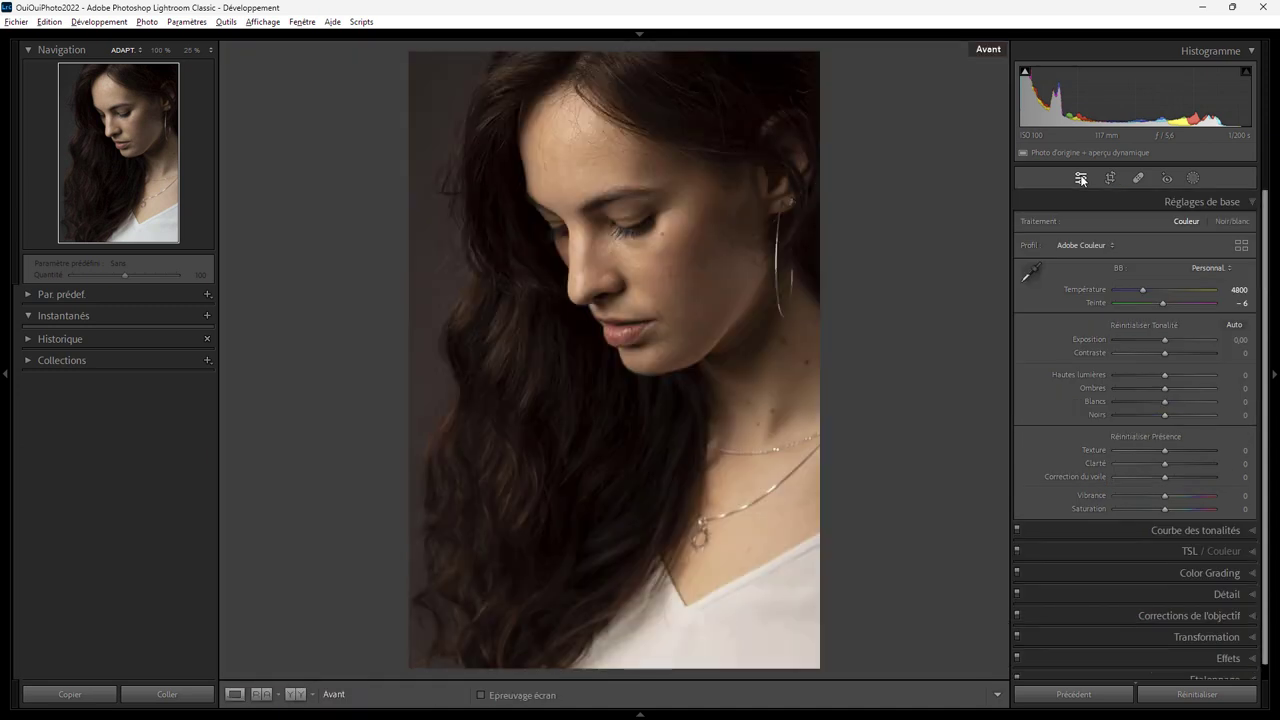
pyautogui.press('\\')
pyautogui.press('\\')
pyautogui.press('\\')
pyautogui.press('\\')
pyautogui.press('\\')
pyautogui.press('\\')
pyautogui.press('\\')
pyautogui.press('\\')
pyautogui.press('\\')
pyautogui.press('\\')
pyautogui.press('\\')
pyautogui.press('alt')
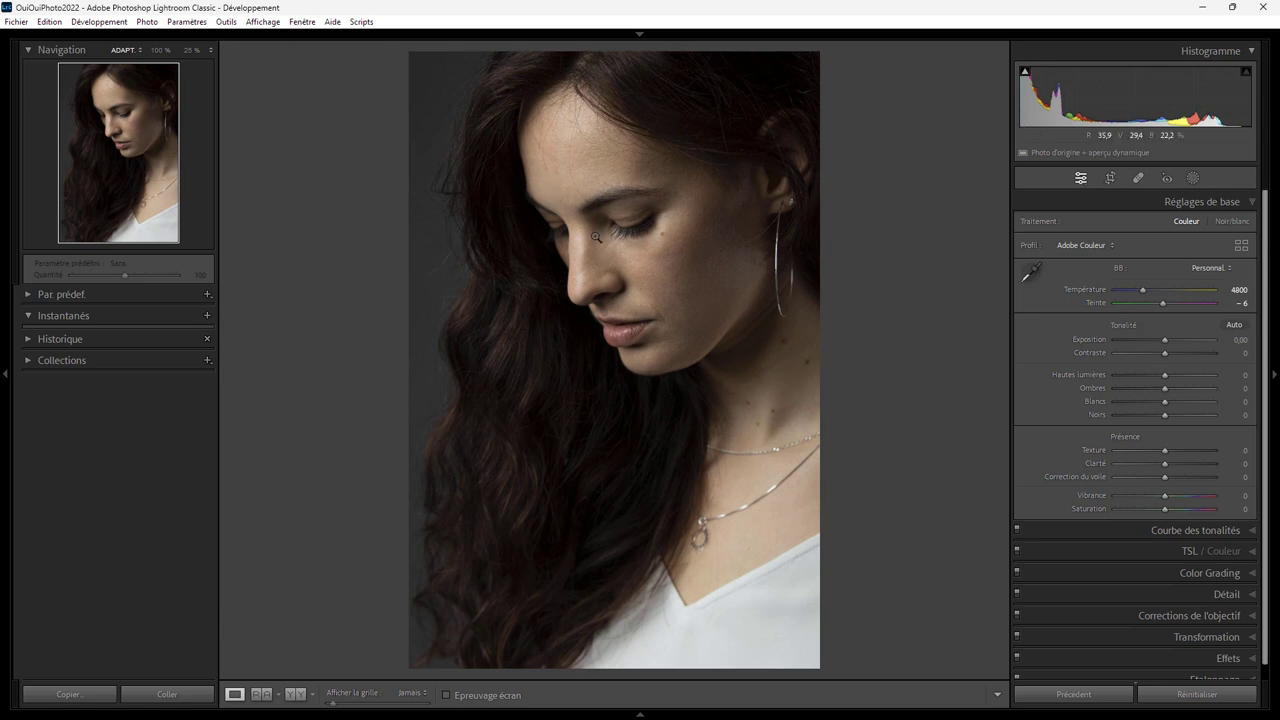
# Step: At 100% zoom, heal the red blemish on the neck and discard a trial cheek stroke
pyautogui.click(800, 350)
pyautogui.moveTo(710, 414)
pyautogui.mouseDown()
pyautogui.moveTo(652, 77)
pyautogui.moveTo(831, 377)
pyautogui.mouseUp()
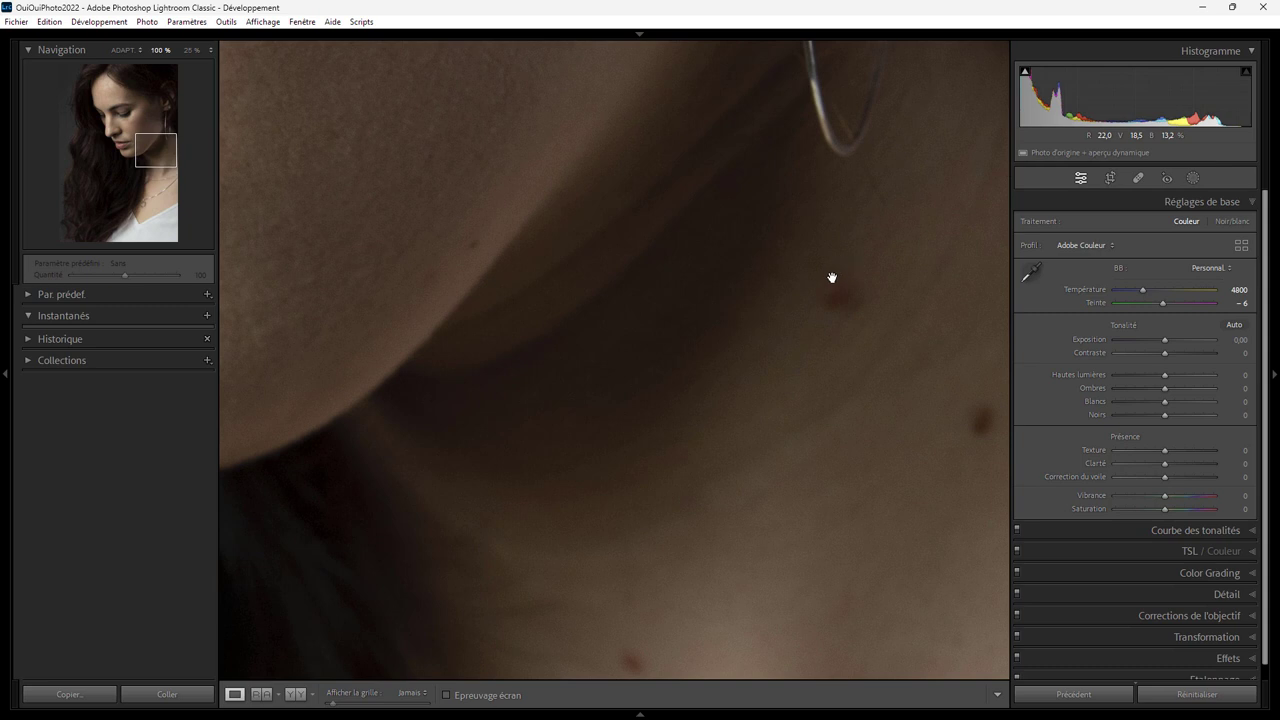
pyautogui.click(1138, 179)
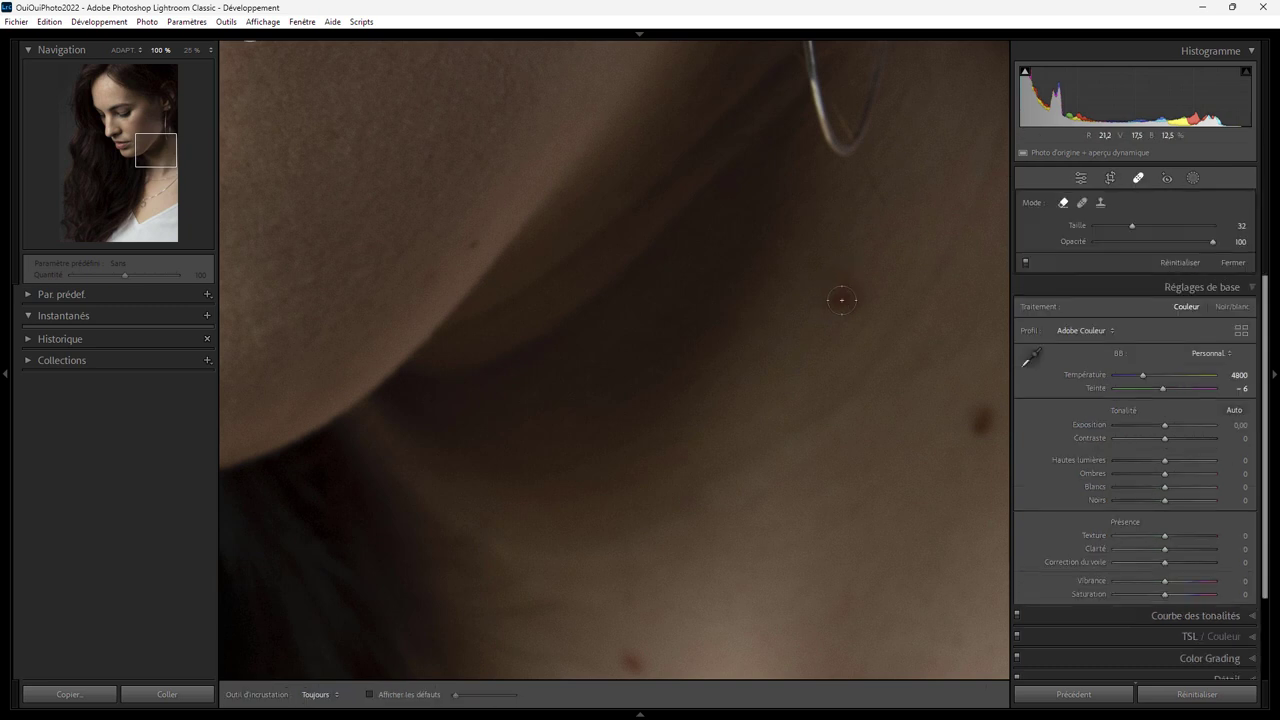
pyautogui.click(838, 297)
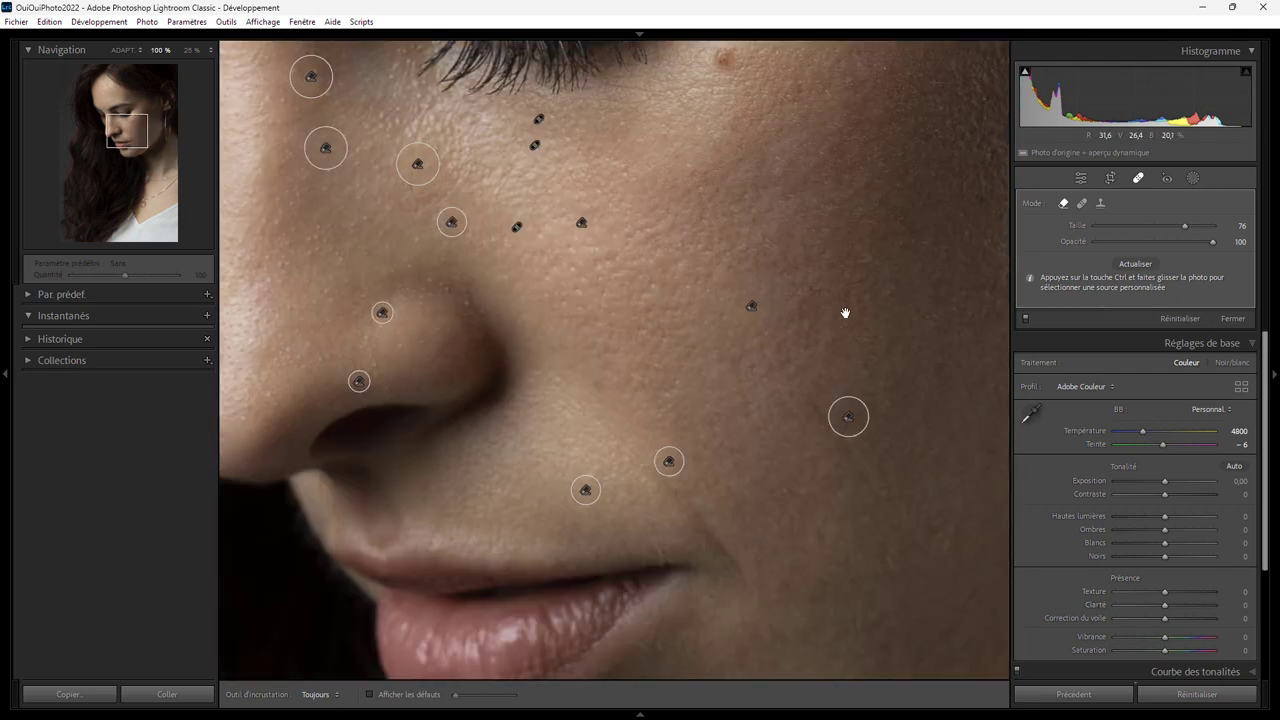
pyautogui.moveTo(843, 315); pyautogui.dragTo(837, 369)
pyautogui.moveTo(743, 361); pyautogui.dragTo(710, 388)
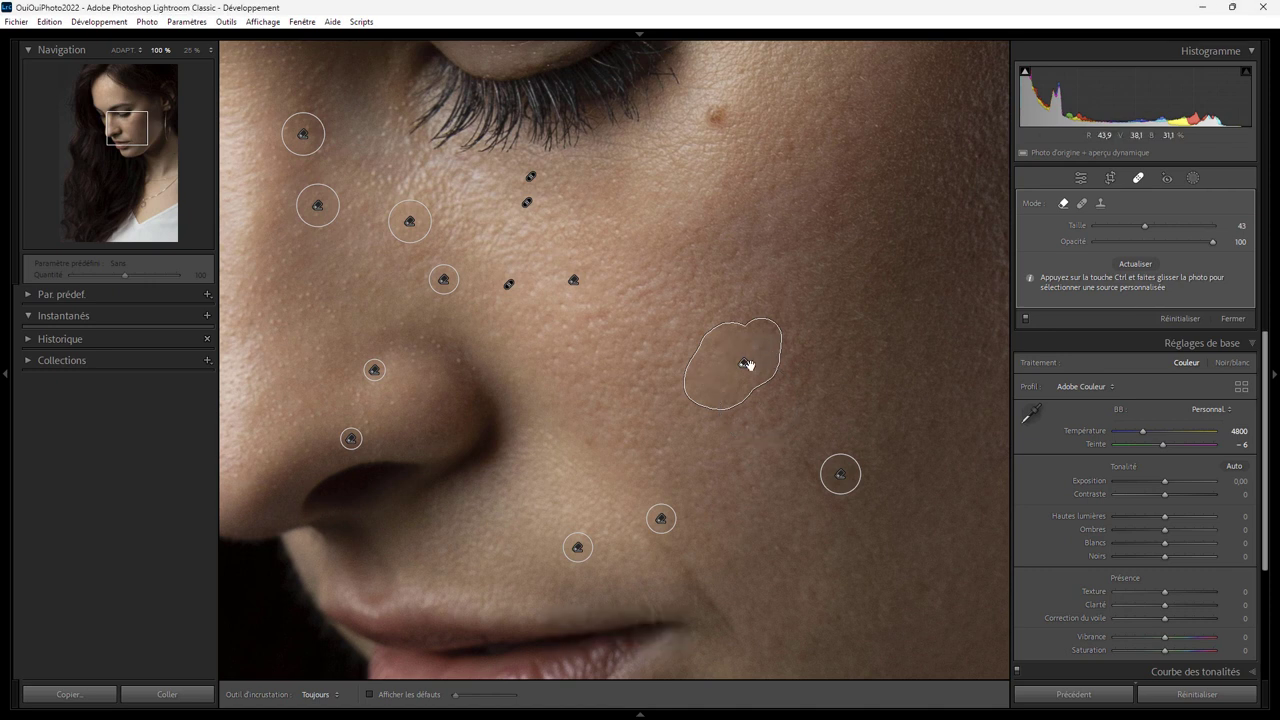
pyautogui.press('Delete')
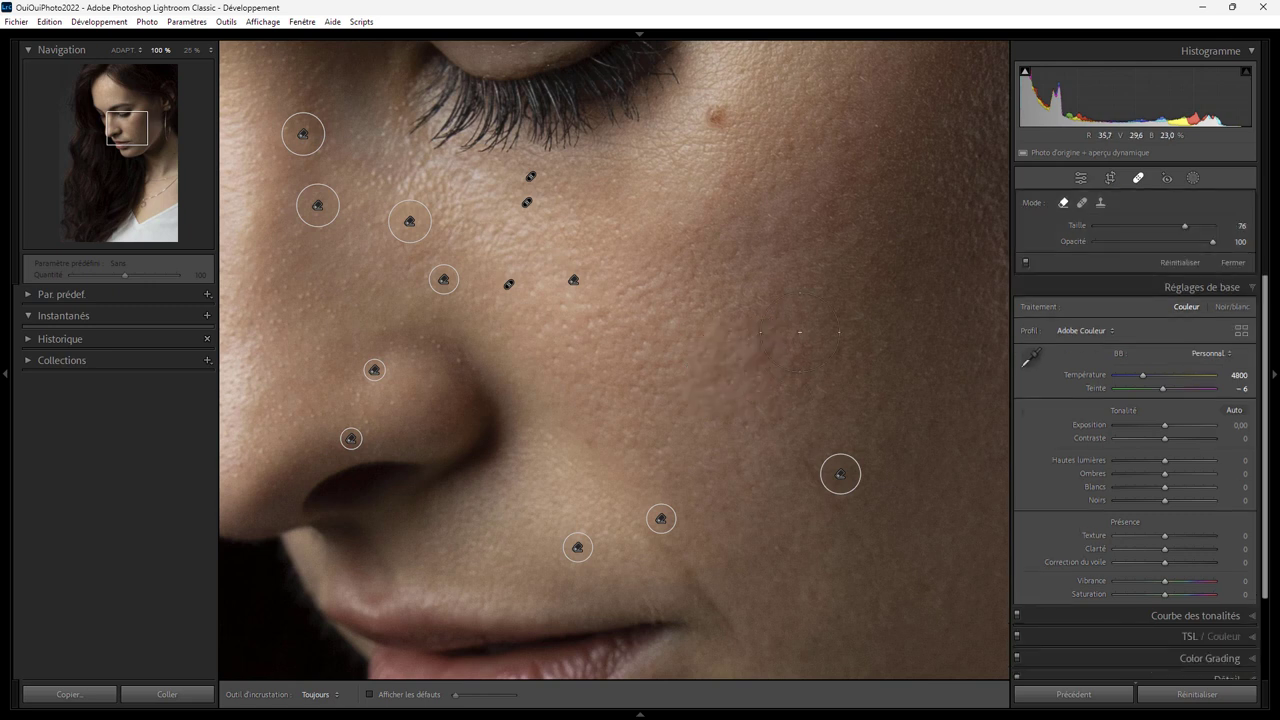
# Step: In Heal mode, brush three uneven cheek patches beside the nose, sourcing skin to the right
pyautogui.click(1082, 203)
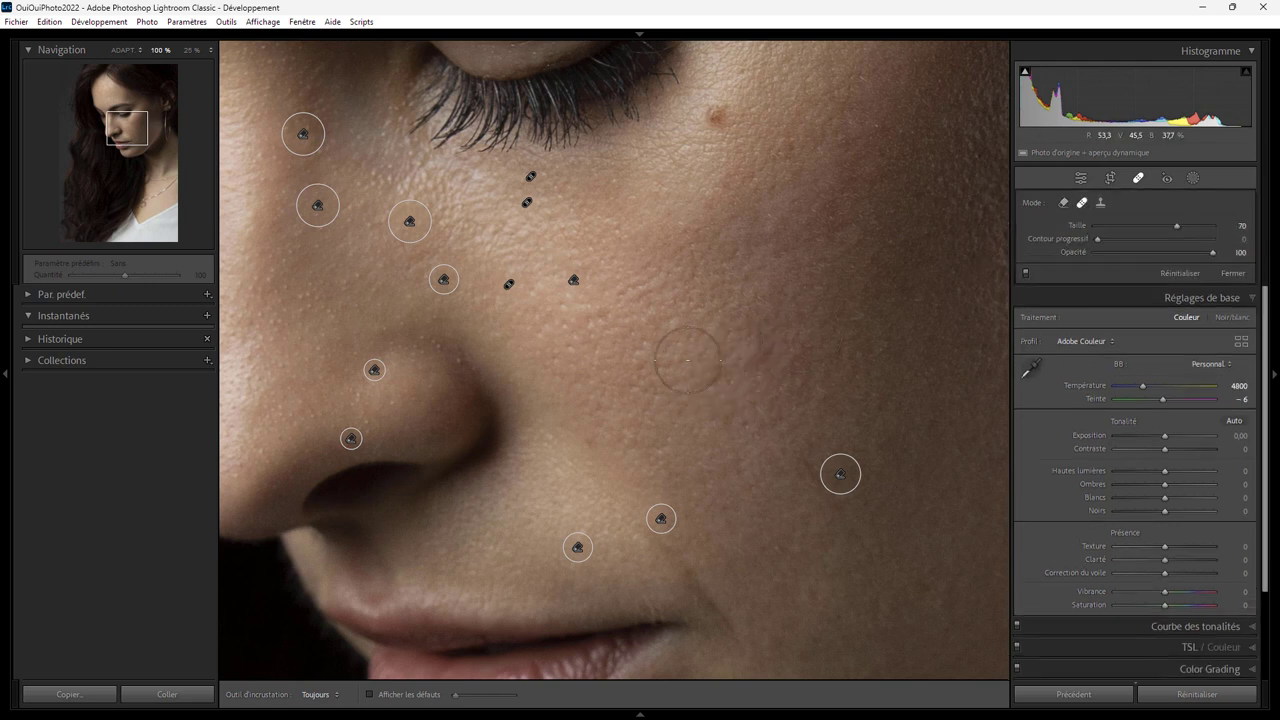
pyautogui.moveTo(757, 320); pyautogui.dragTo(760, 368)
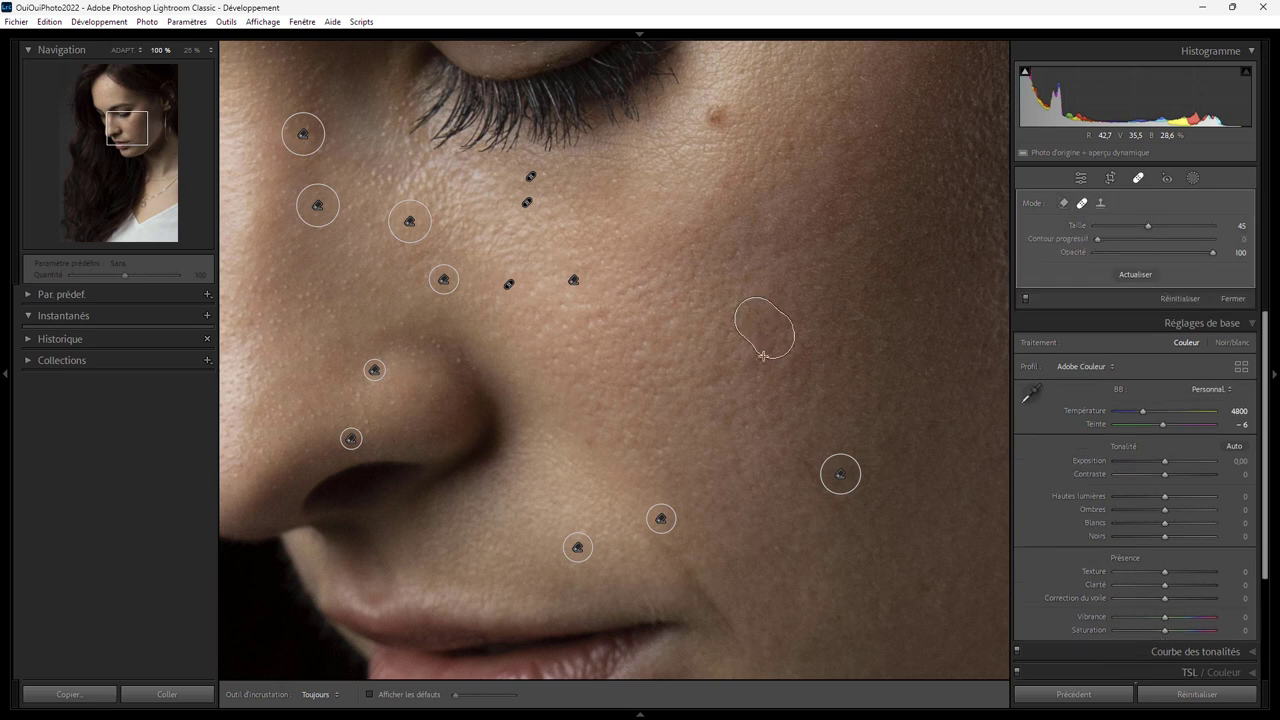
pyautogui.moveTo(785, 441); pyautogui.dragTo(852, 340)
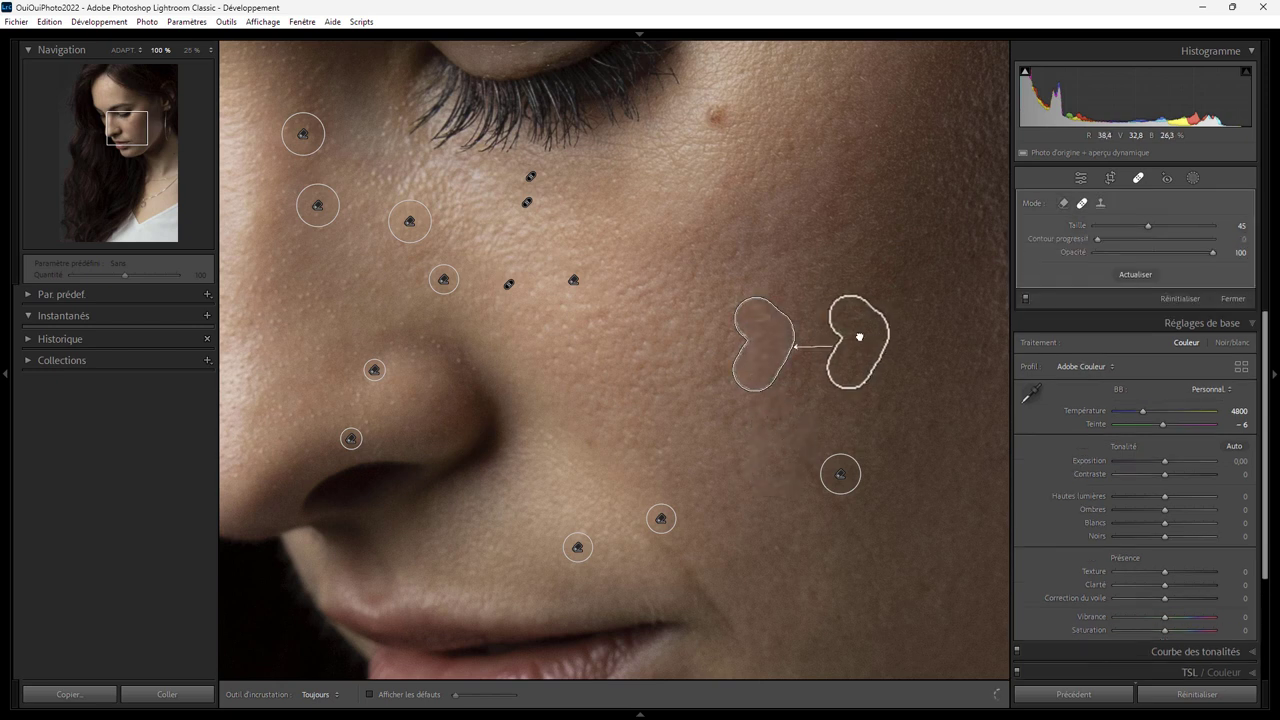
pyautogui.moveTo(709, 365); pyautogui.dragTo(735, 332)
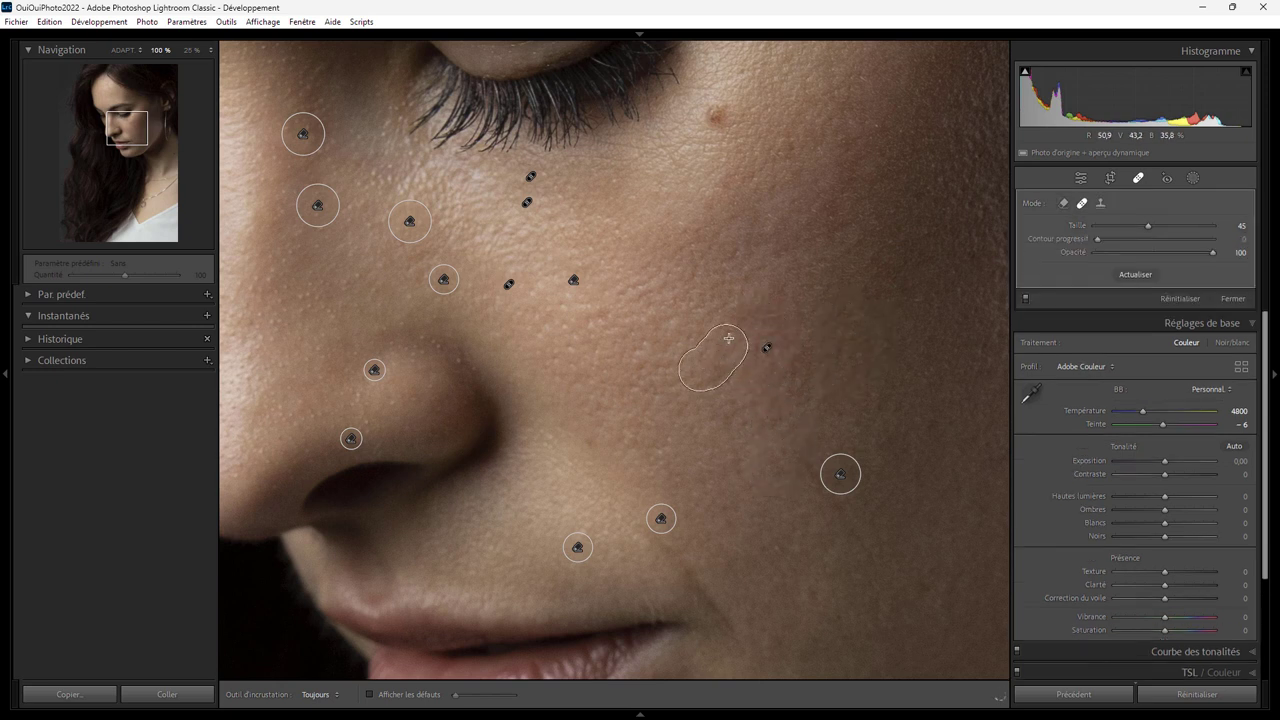
pyautogui.moveTo(748, 400); pyautogui.dragTo(834, 347)
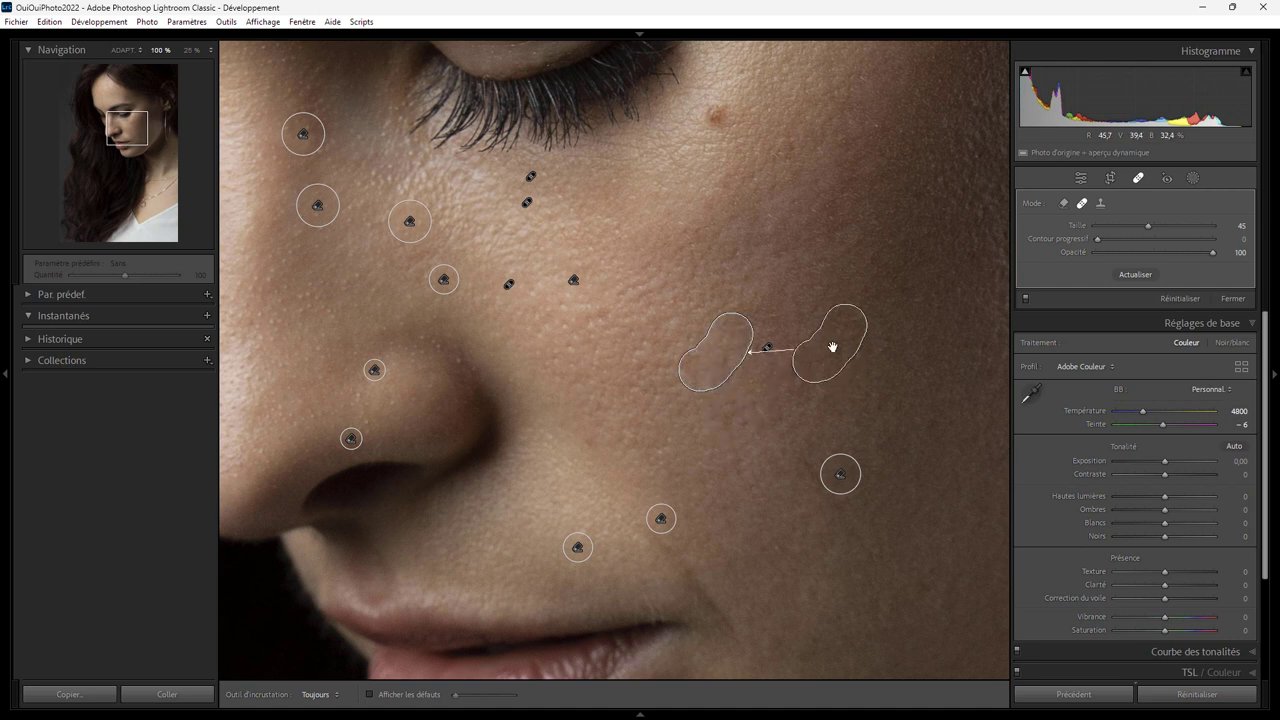
pyautogui.moveTo(440, 100)
pyautogui.mouseDown()
pyautogui.moveTo(592, 234)
pyautogui.moveTo(668, 543)
pyautogui.mouseUp()
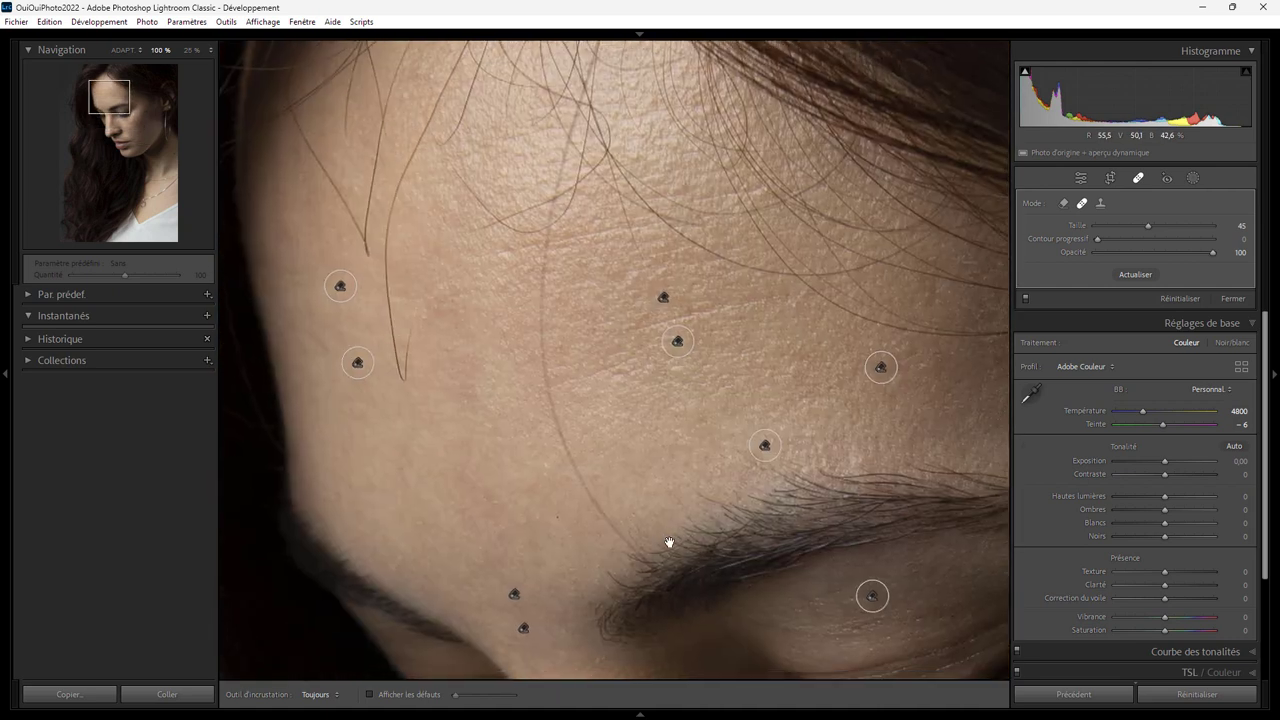
pyautogui.moveTo(604, 337); pyautogui.dragTo(620, 283)
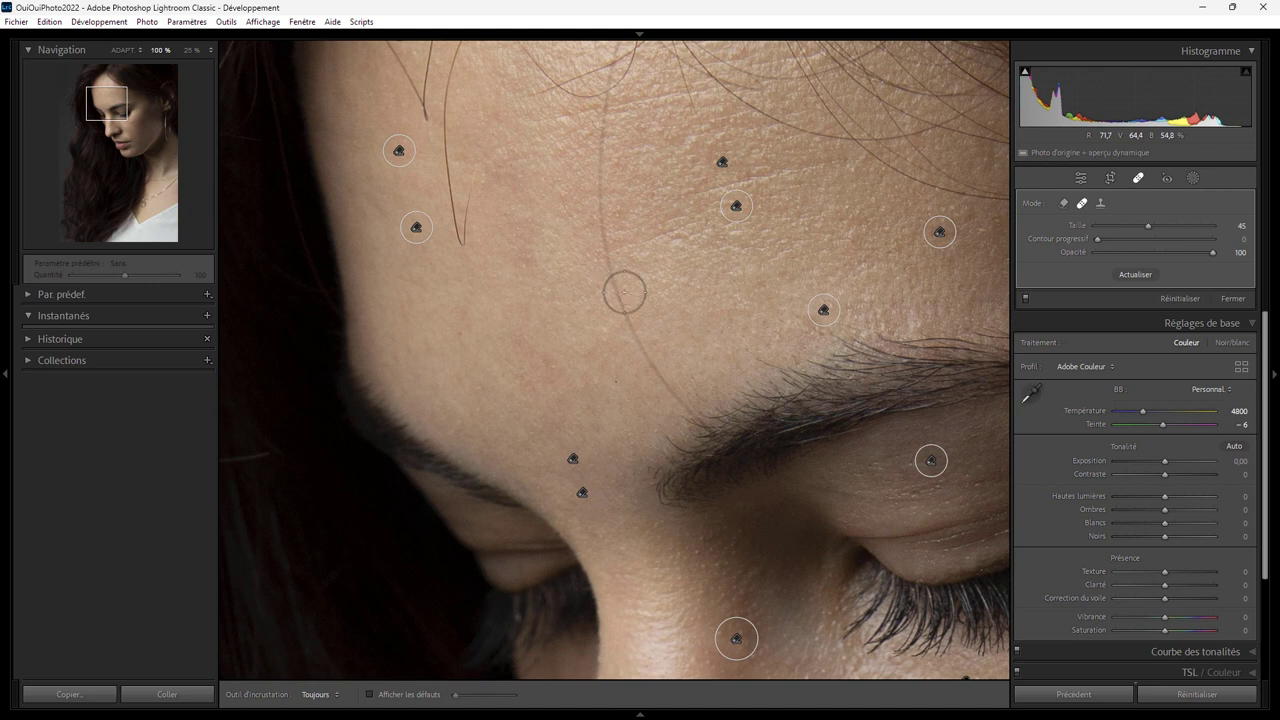
# Step: Add a Background mask, try then reset exposure, and set its temperature to 23
pyautogui.click(1080, 178)
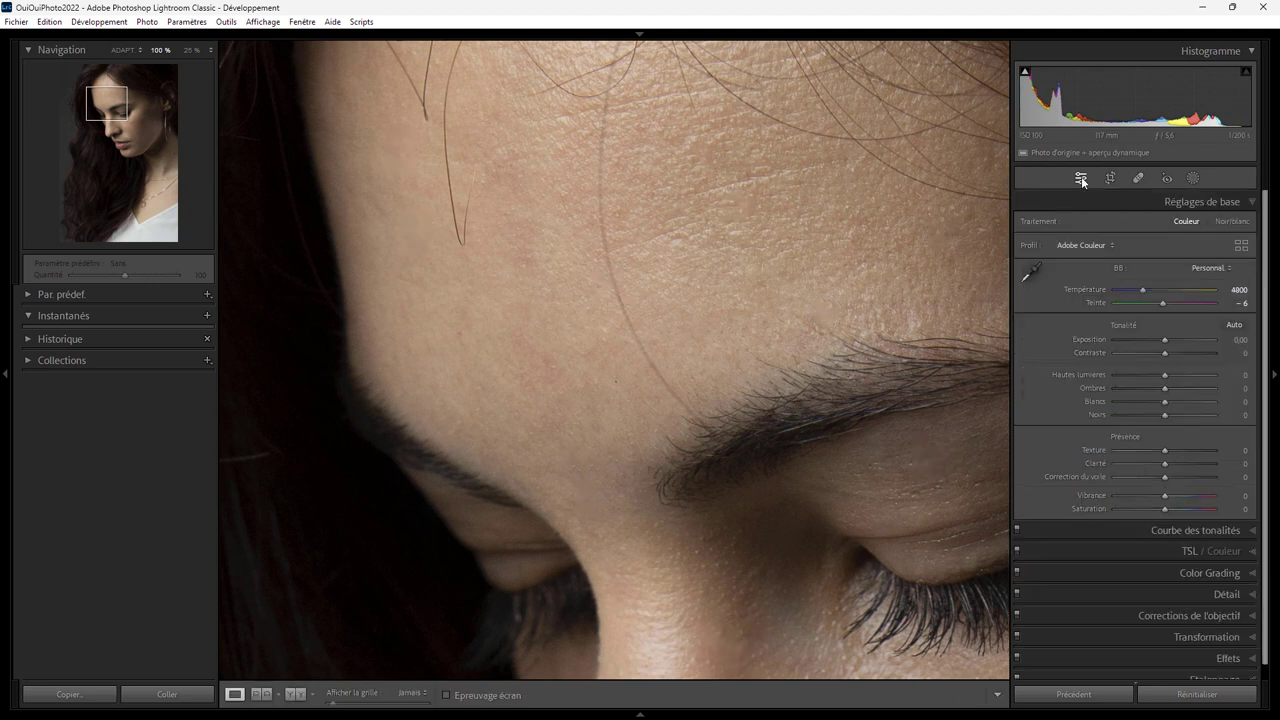
pyautogui.click(124, 51)
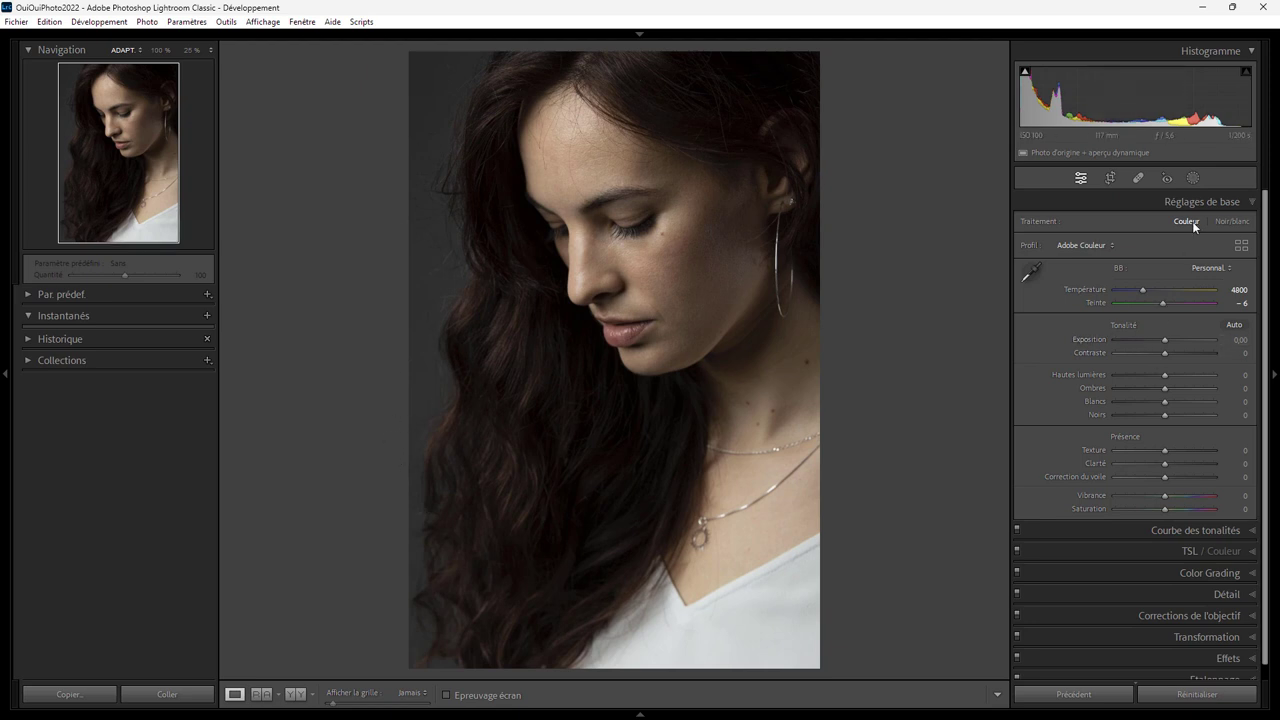
pyautogui.click(1193, 178)
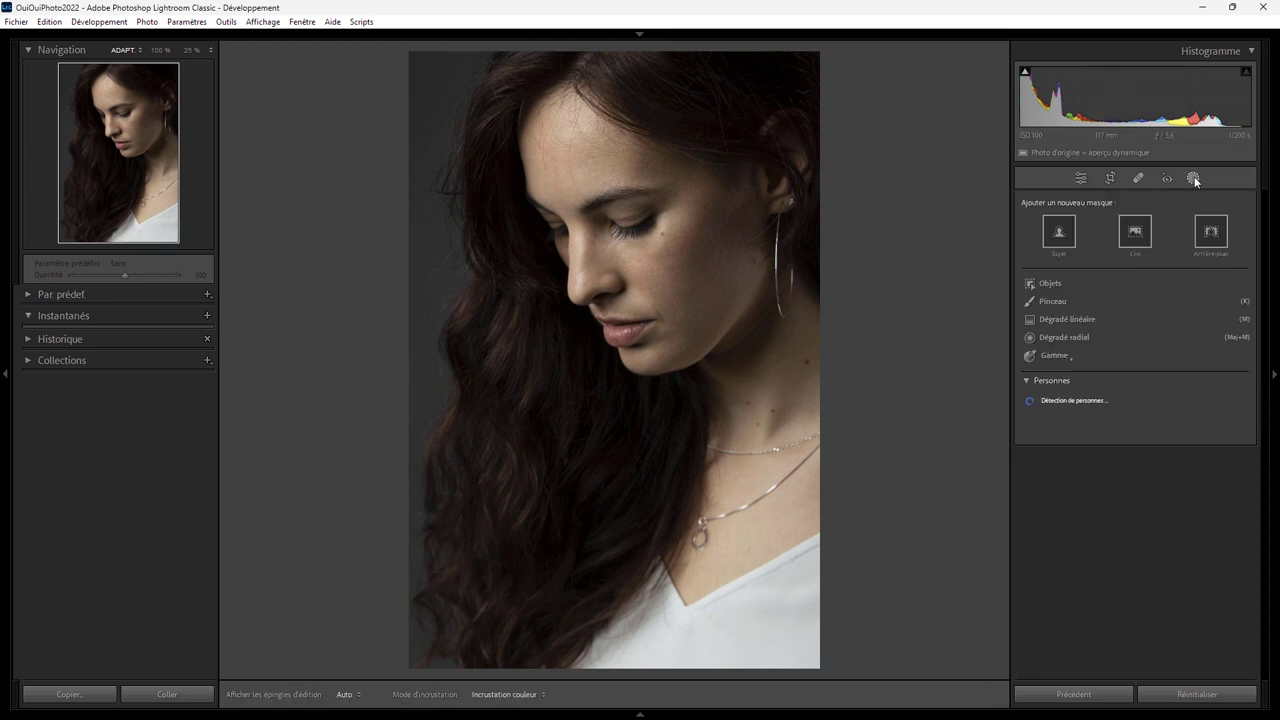
pyautogui.click(1211, 233)
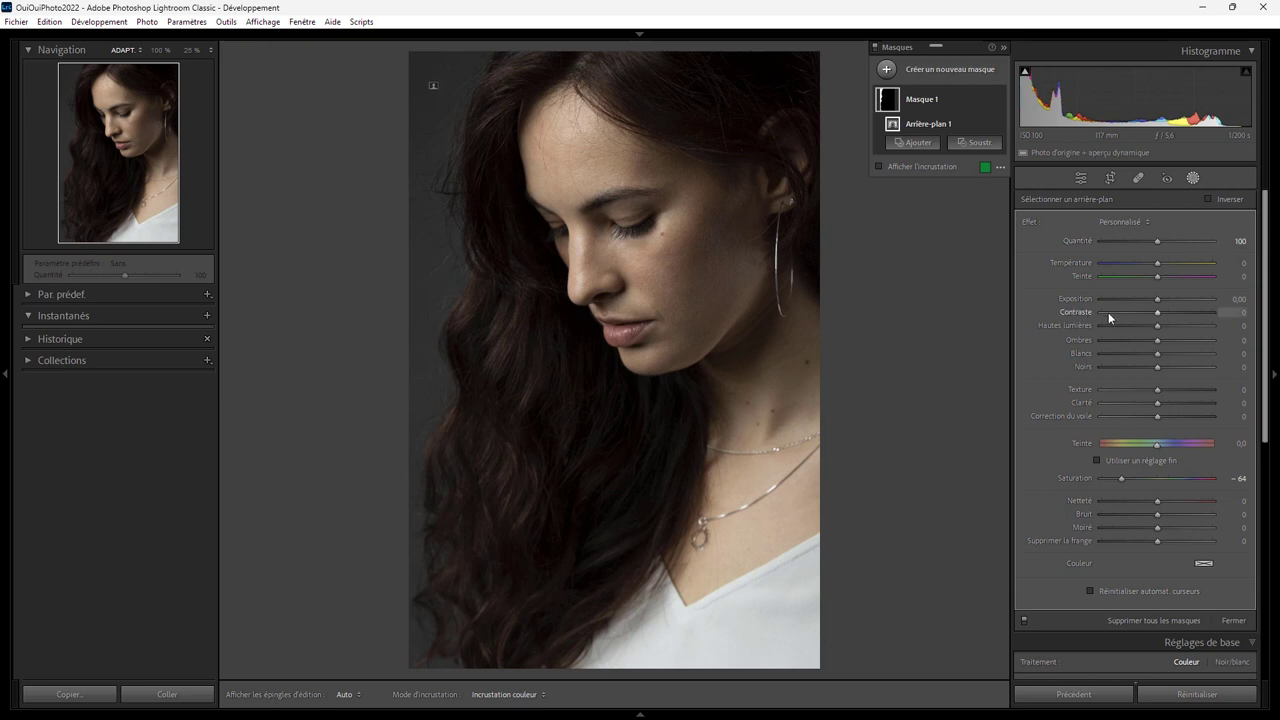
pyautogui.doubleClick(1026, 221)
pyautogui.moveTo(1155, 297)
pyautogui.mouseDown()
pyautogui.moveTo(1063, 299)
pyautogui.moveTo(1081, 306)
pyautogui.mouseUp()
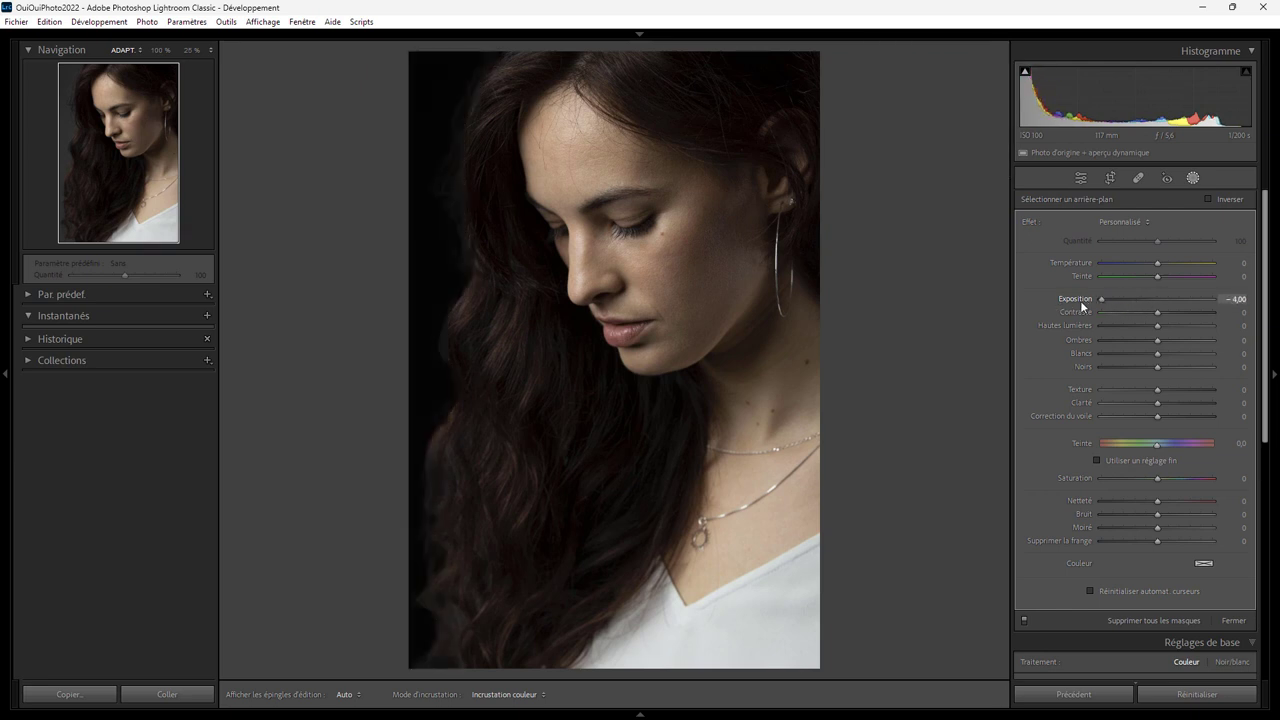
pyautogui.doubleClick(1150, 299)
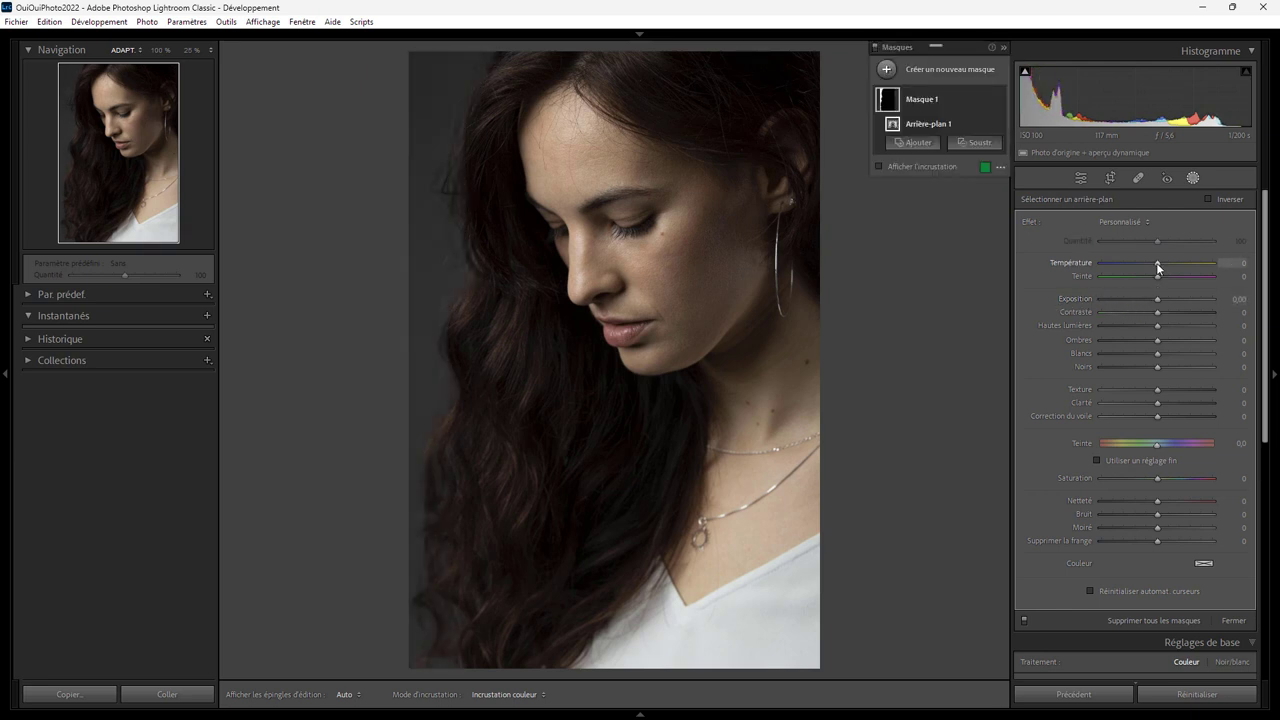
pyautogui.moveTo(1157, 264); pyautogui.dragTo(1169, 264)
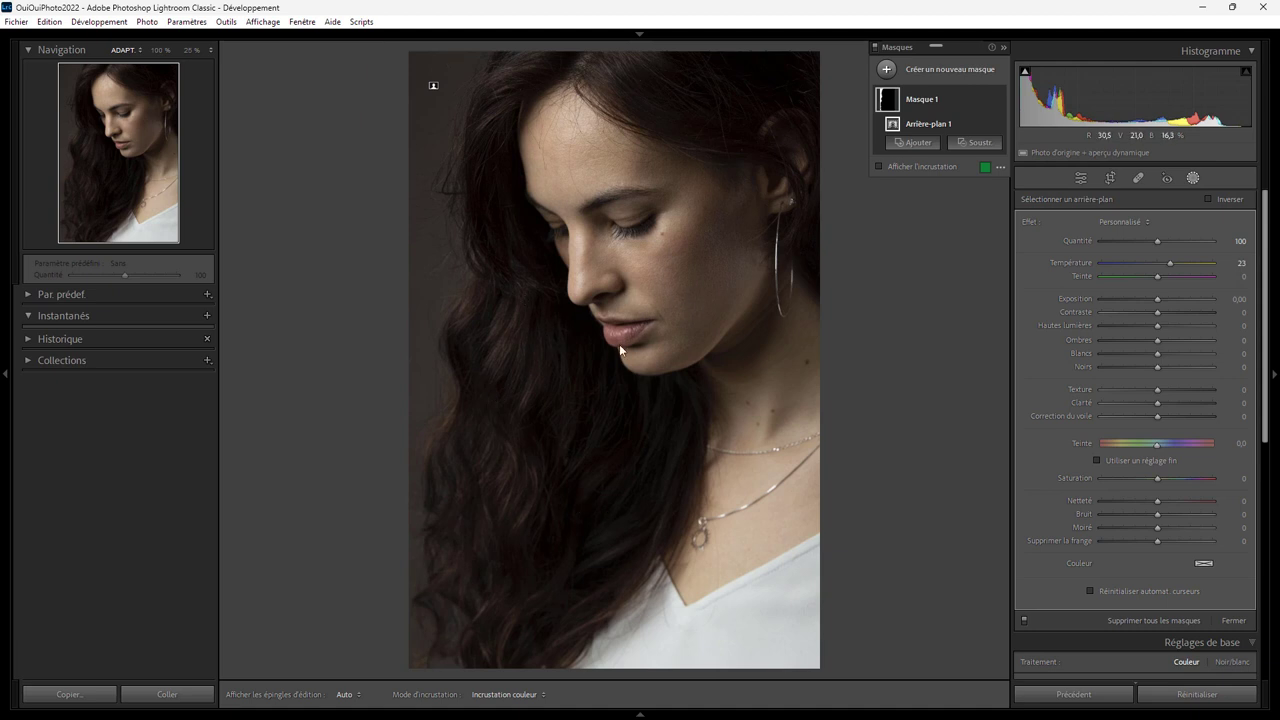
# Step: Create a hair mask from the detected person using Select People
pyautogui.click(886, 70)
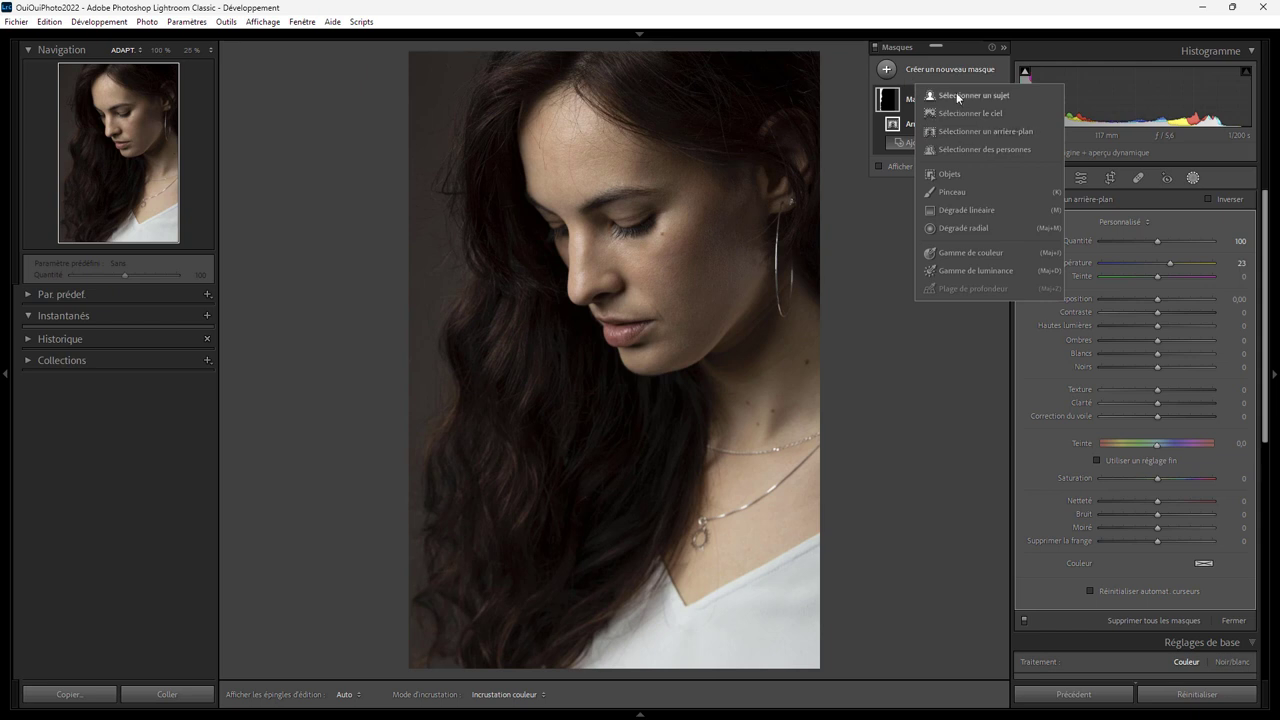
pyautogui.click(961, 146)
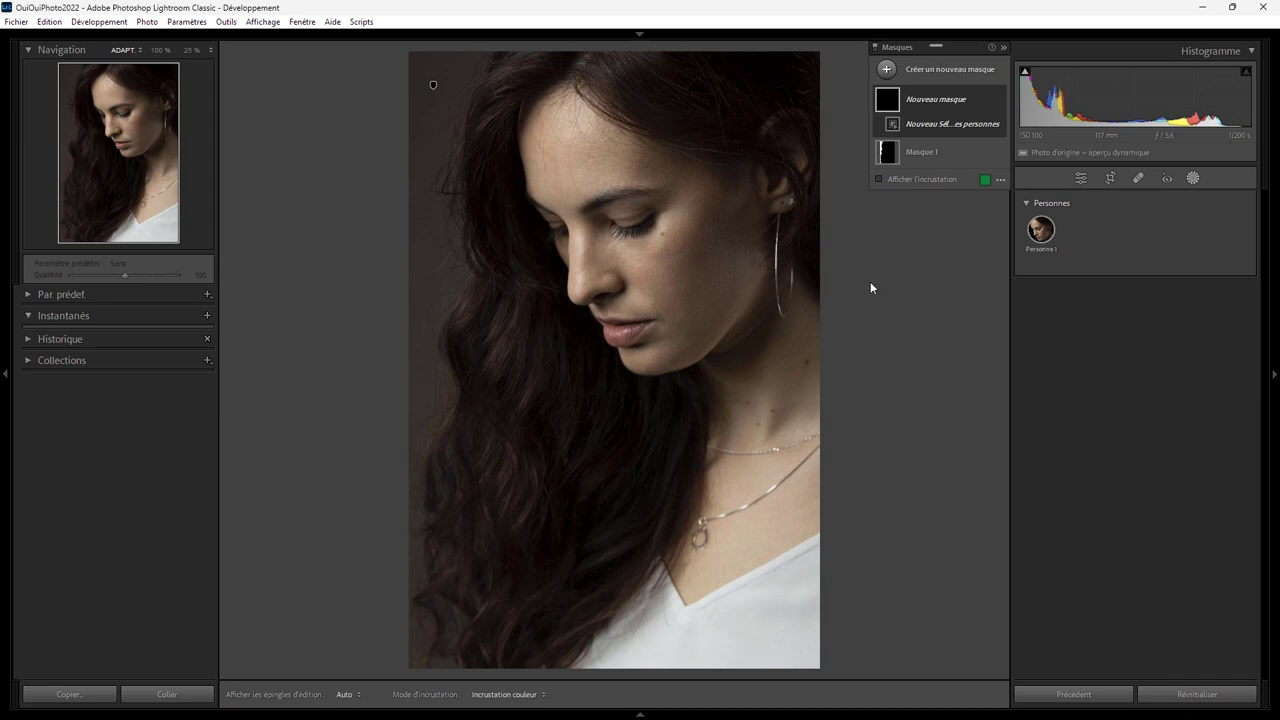
pyautogui.click(1040, 230)
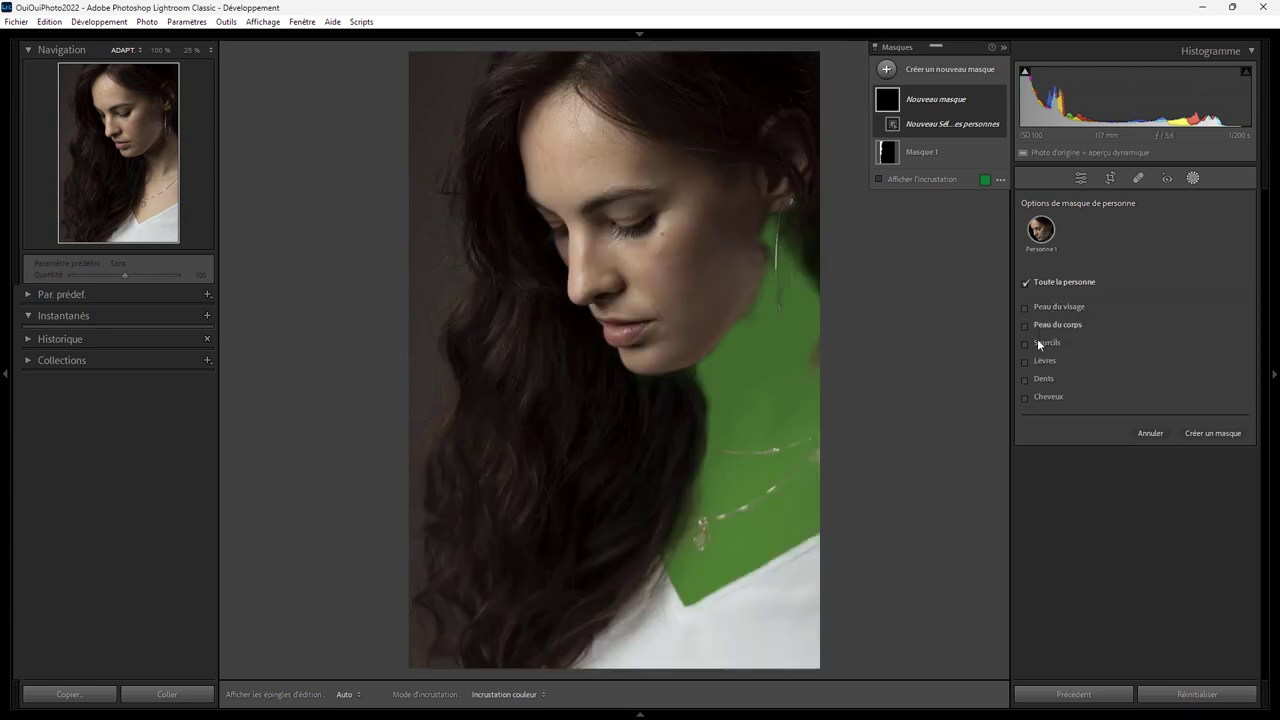
pyautogui.click(1025, 398)
pyautogui.click(1208, 433)
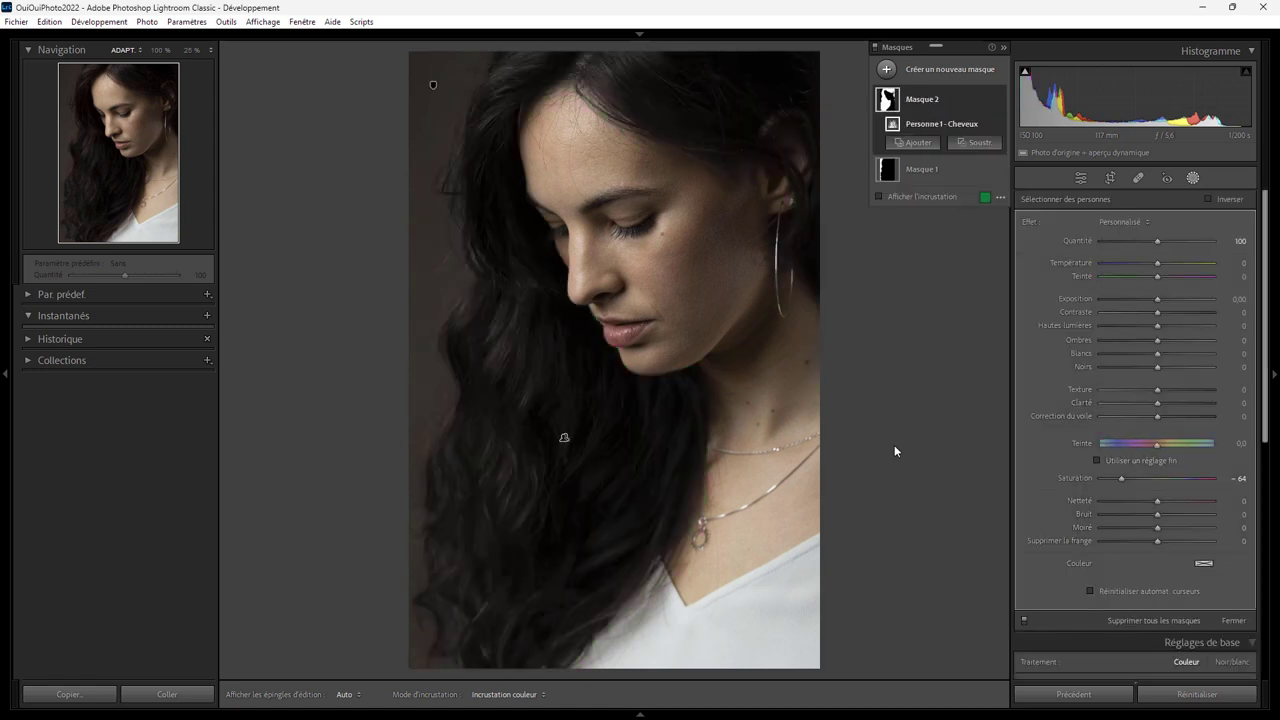
# Step: Give the hair mask temperature 14, clarity 13 and shadows 9, then start a new people mask
pyautogui.doubleClick(1030, 222)
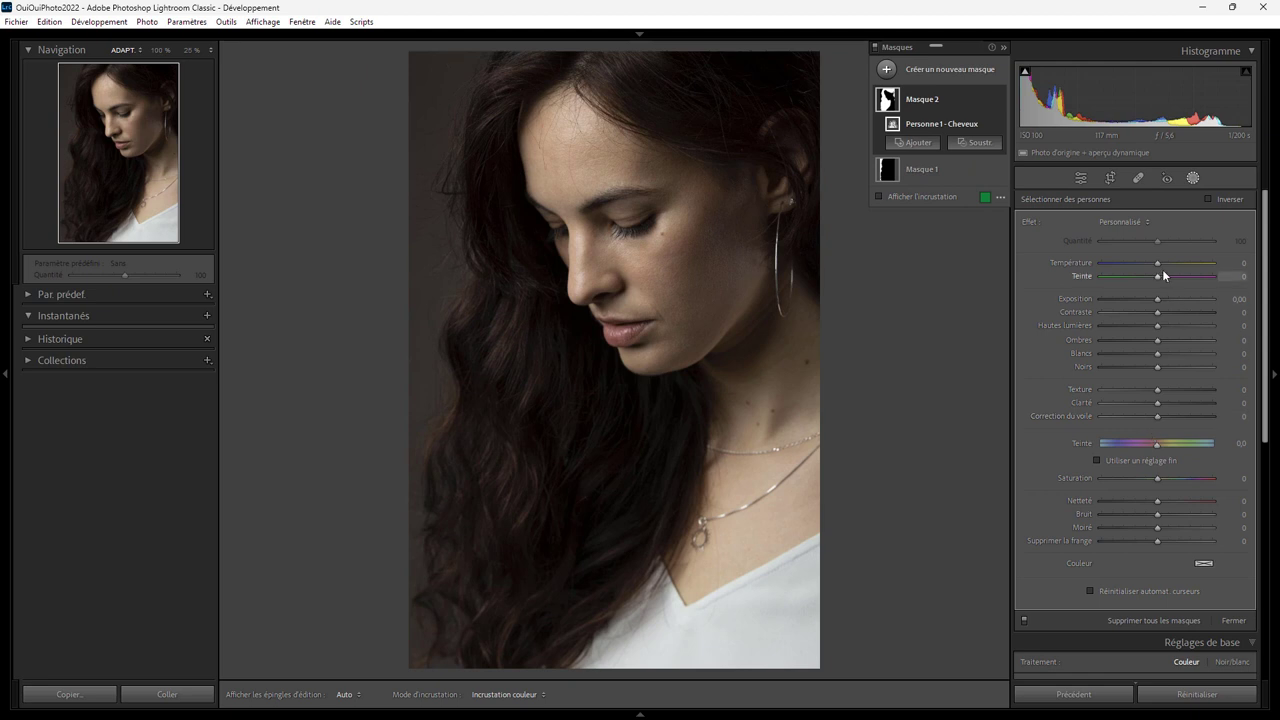
pyautogui.moveTo(1153, 400); pyautogui.dragTo(1161, 402)
pyautogui.moveTo(1158, 264); pyautogui.dragTo(1176, 260)
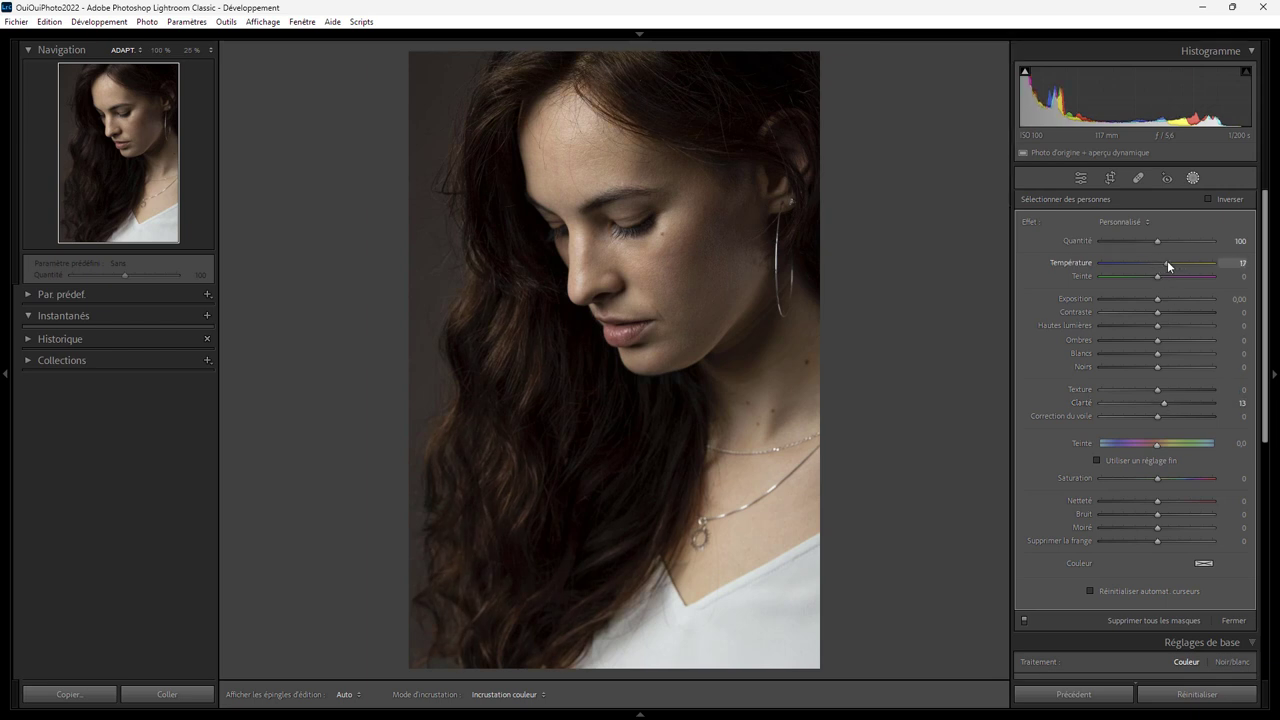
pyautogui.moveTo(1167, 264); pyautogui.dragTo(1162, 265)
pyautogui.moveTo(1164, 265); pyautogui.dragTo(1165, 264)
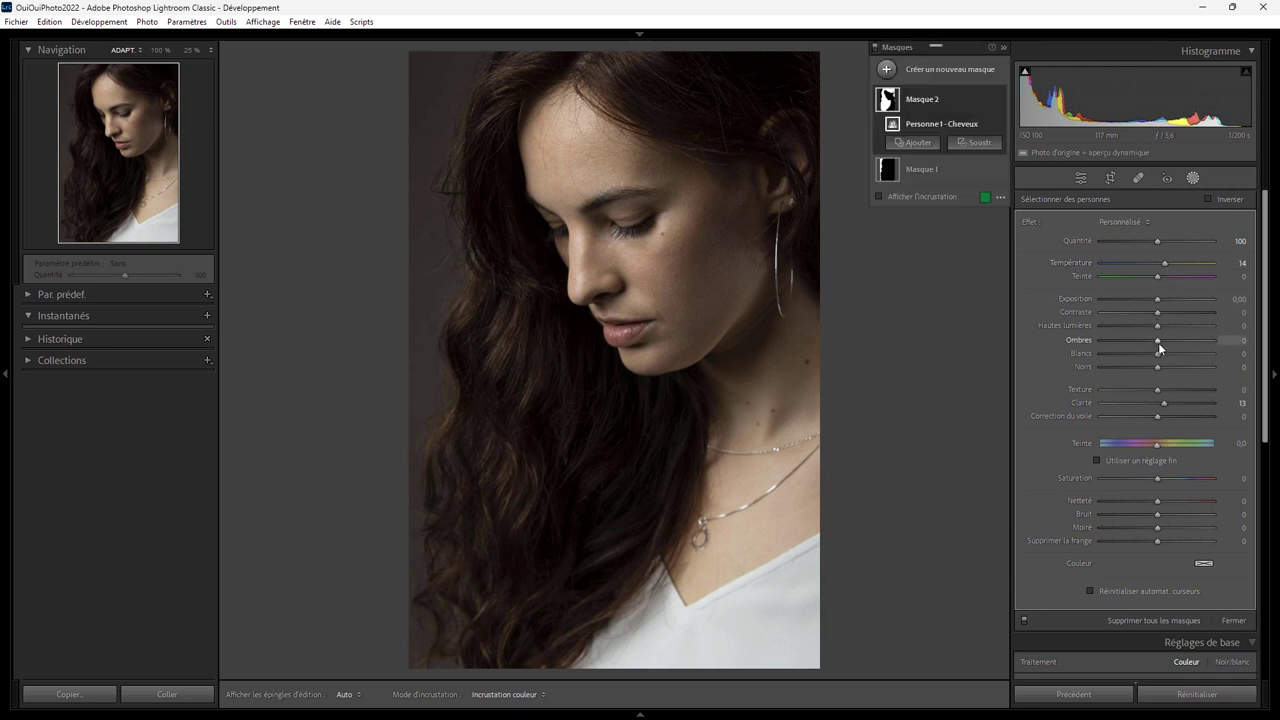
pyautogui.moveTo(1157, 343); pyautogui.dragTo(1161, 333)
pyautogui.moveTo(922, 169)
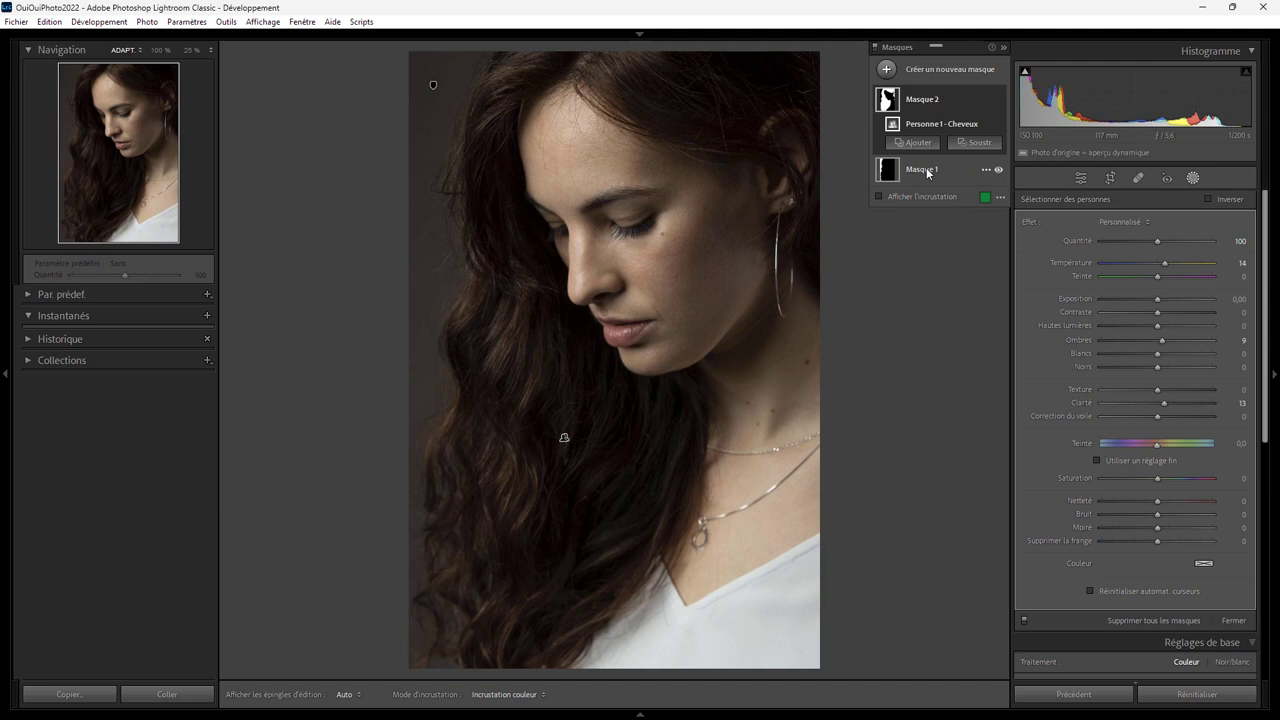
pyautogui.click(886, 70)
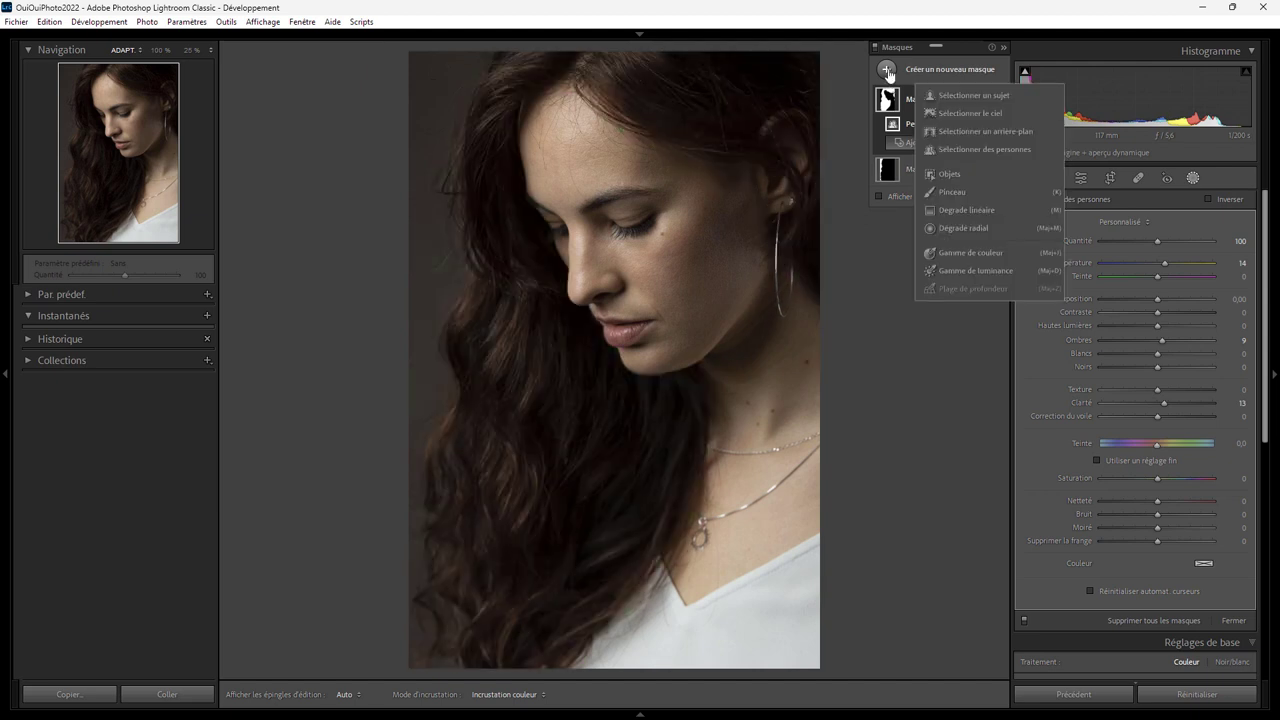
pyautogui.click(963, 148)
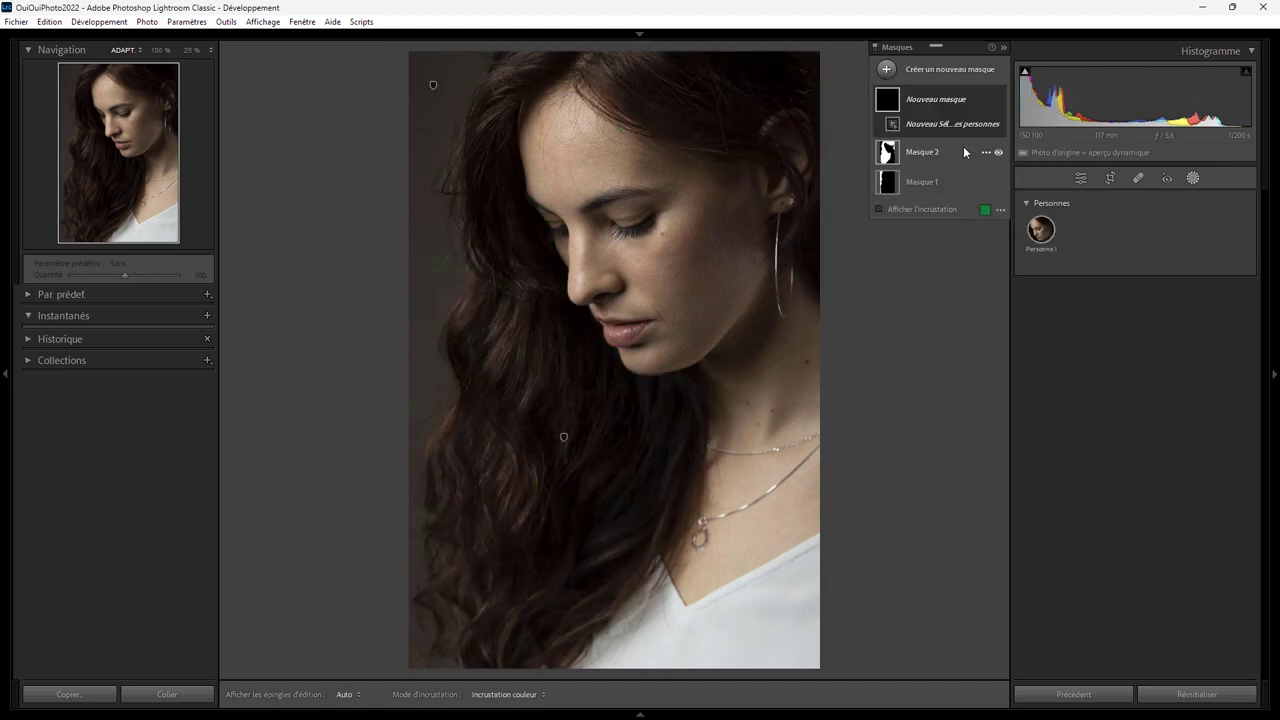
# Step: Create a Personne 1 face-skin (Peau du visage) mask and start desaturating it
pyautogui.click(1041, 232)
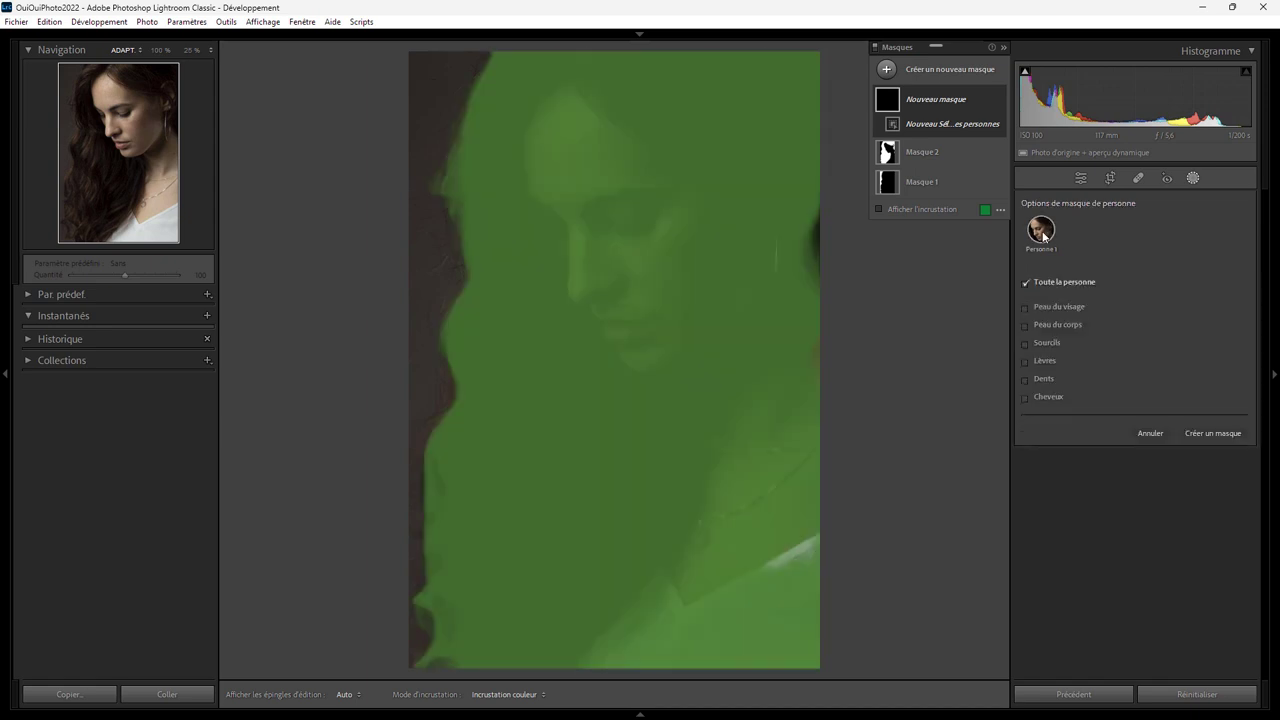
pyautogui.click(1025, 308)
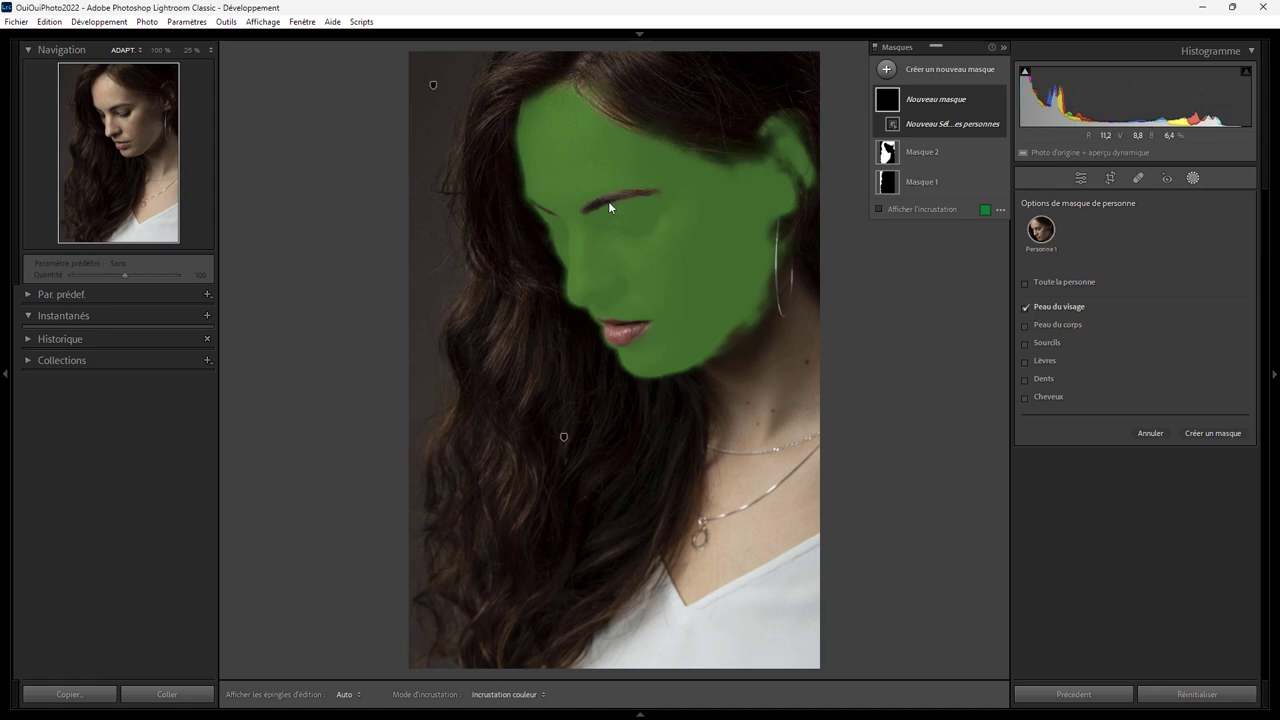
pyautogui.click(1221, 434)
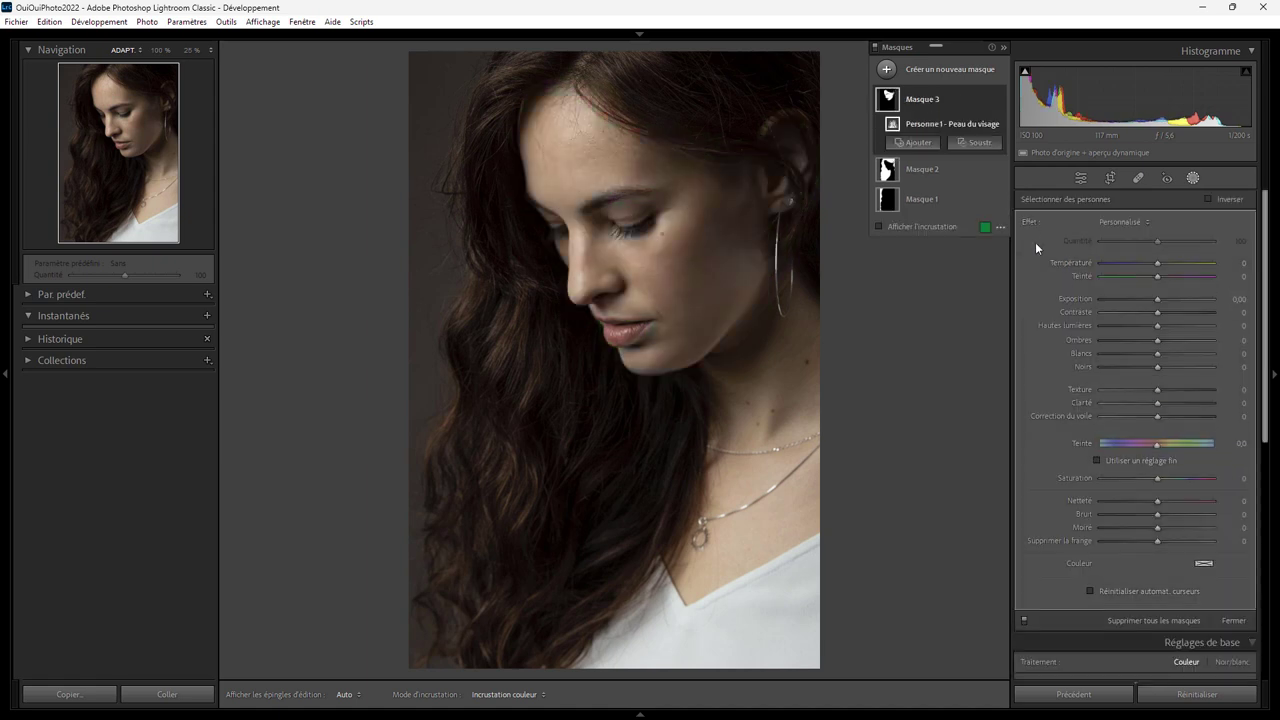
pyautogui.doubleClick(1160, 478)
pyautogui.moveTo(1157, 478); pyautogui.dragTo(1145, 480)
# Step: Tint the skin mask with an eyedropper-sampled beige and settle Saturation near -29
pyautogui.click(1203, 563)
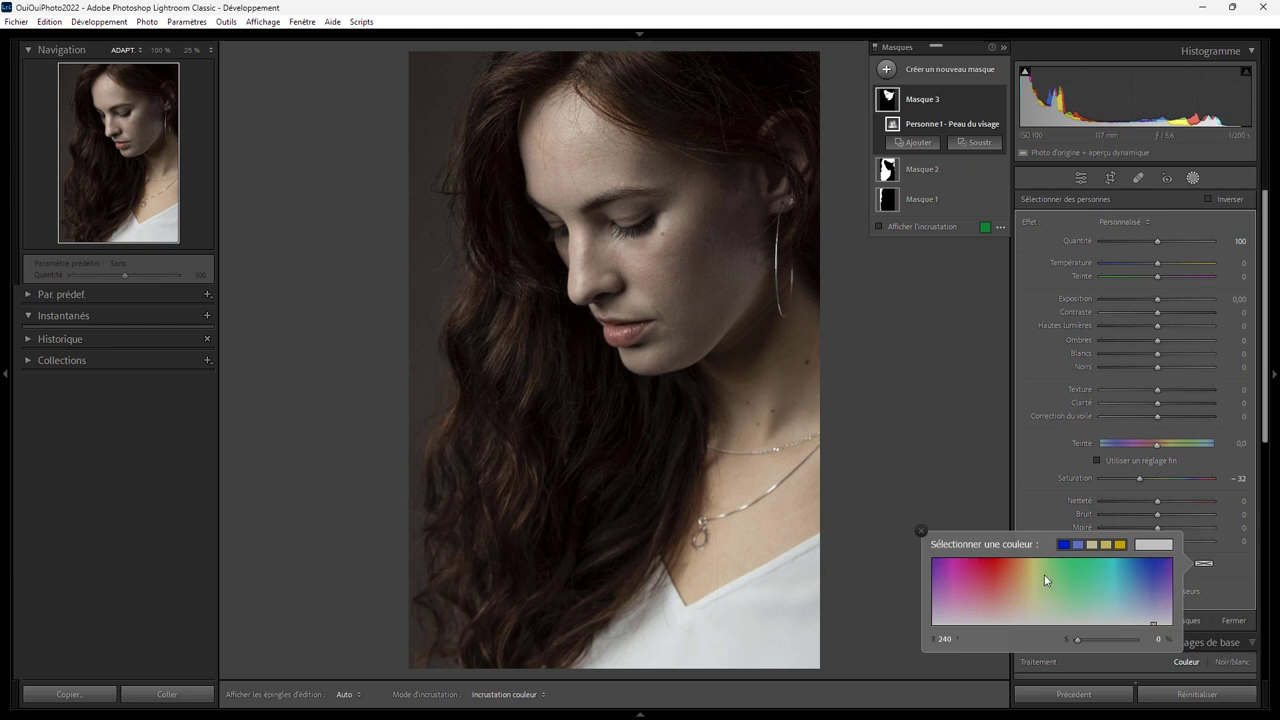
pyautogui.moveTo(1043, 588); pyautogui.dragTo(797, 507)
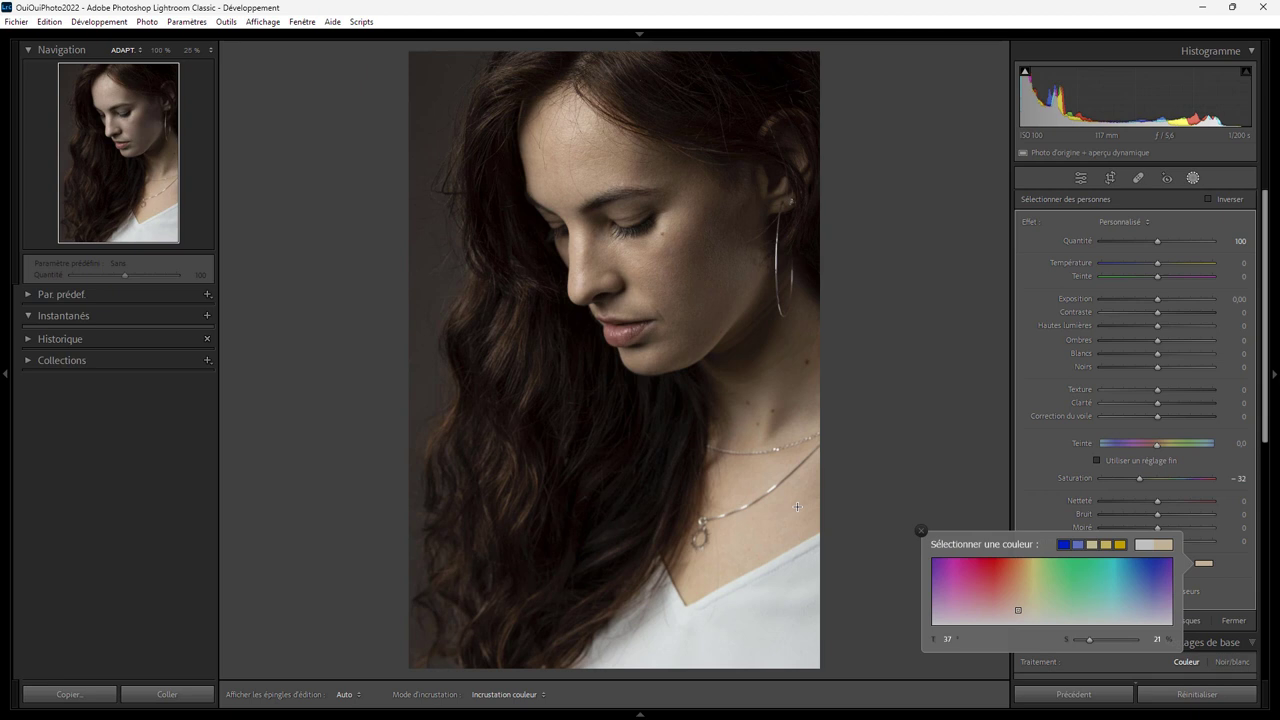
pyautogui.moveTo(797, 507); pyautogui.dragTo(797, 507)
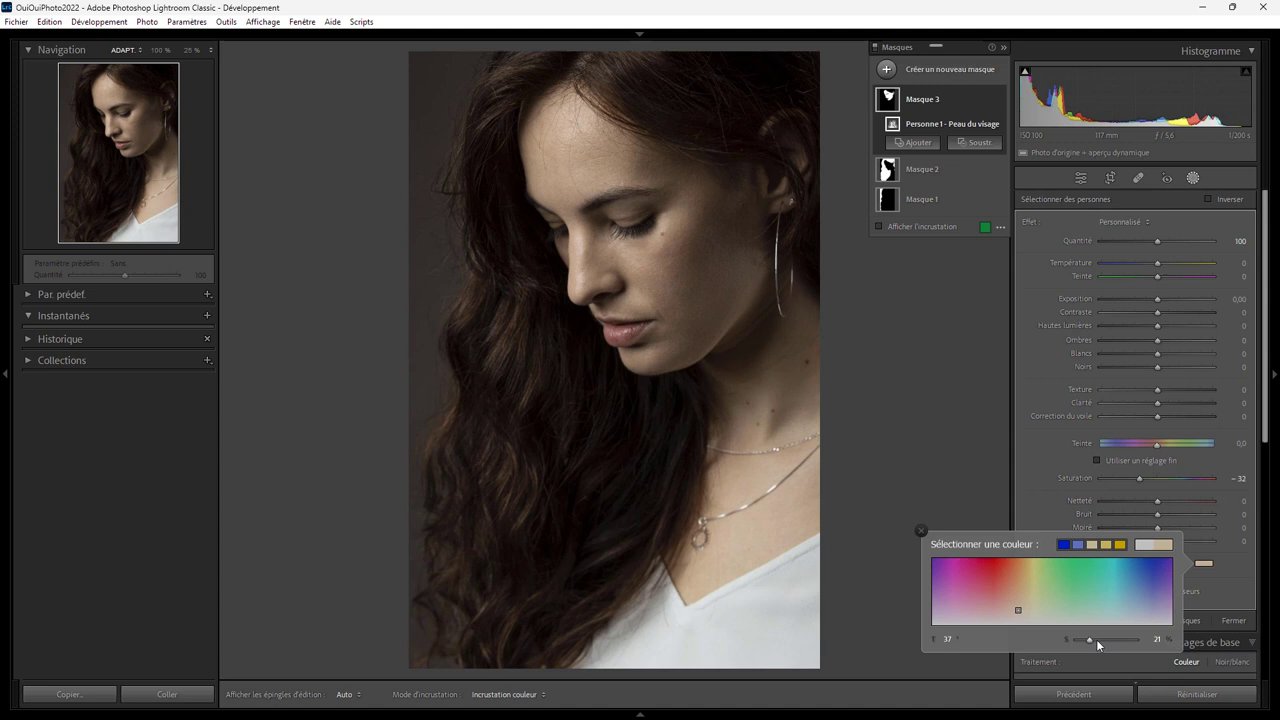
pyautogui.moveTo(1090, 640); pyautogui.dragTo(1102, 638)
pyautogui.moveTo(1140, 478); pyautogui.dragTo(1129, 479)
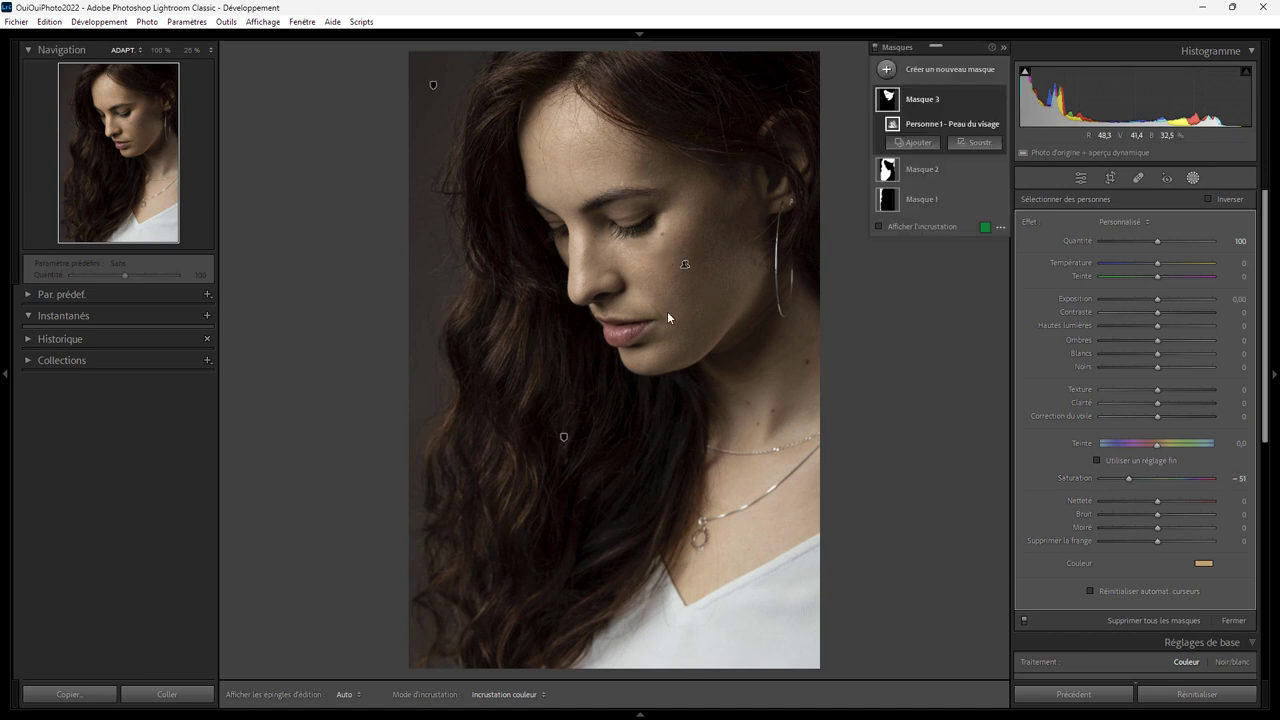
pyautogui.moveTo(1128, 477); pyautogui.dragTo(1136, 477)
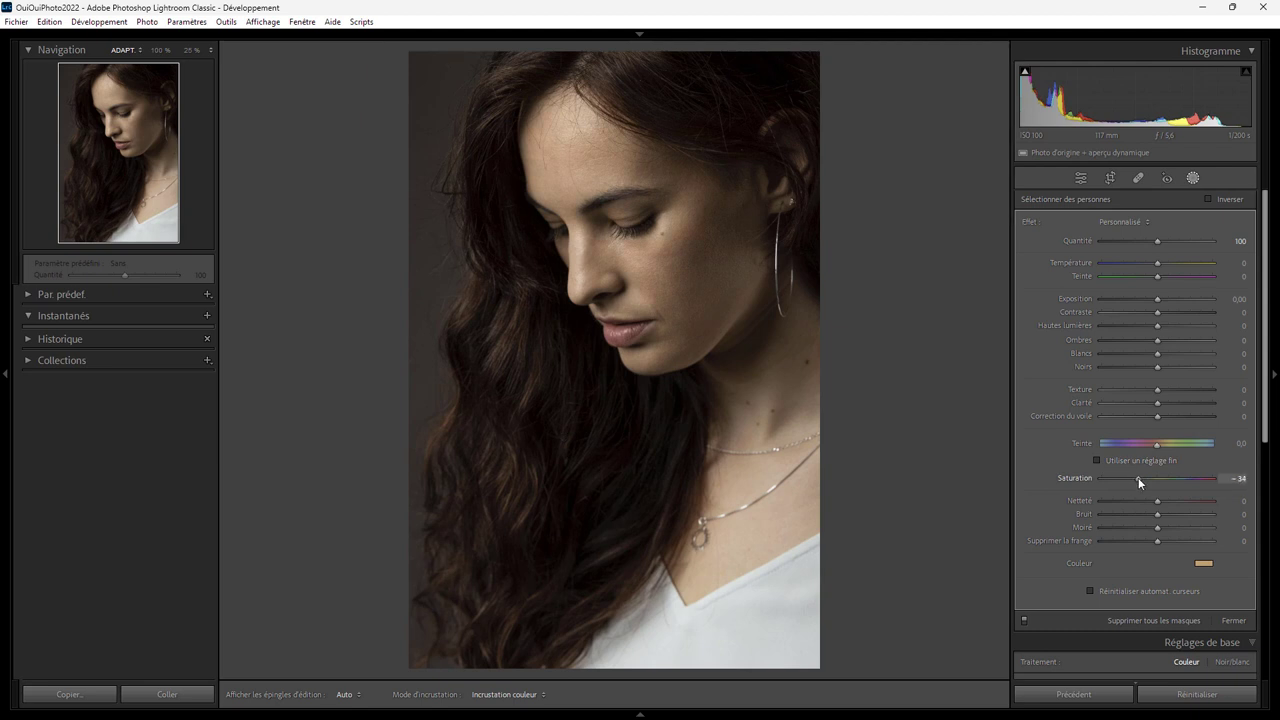
pyautogui.moveTo(1138, 477); pyautogui.dragTo(1140, 477)
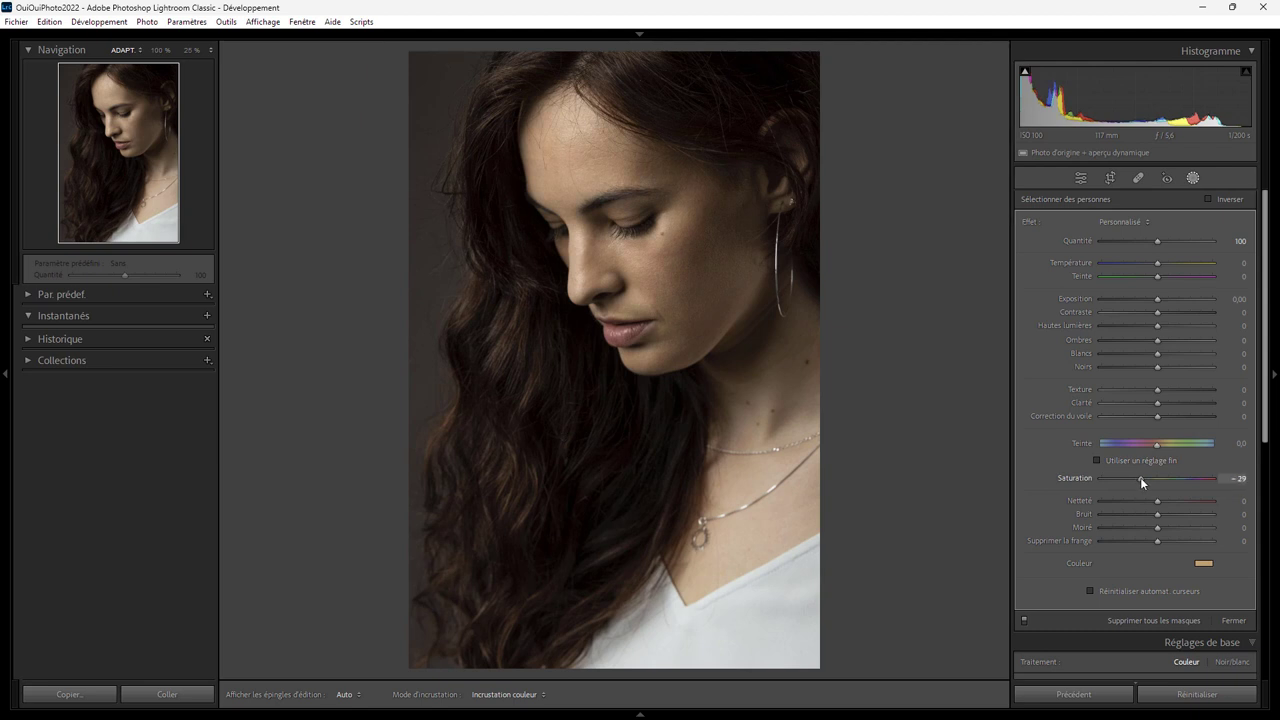
# Step: Weaken the beige skin tint's saturation to about 22
pyautogui.click(1205, 565)
pyautogui.moveTo(1102, 641); pyautogui.dragTo(1092, 640)
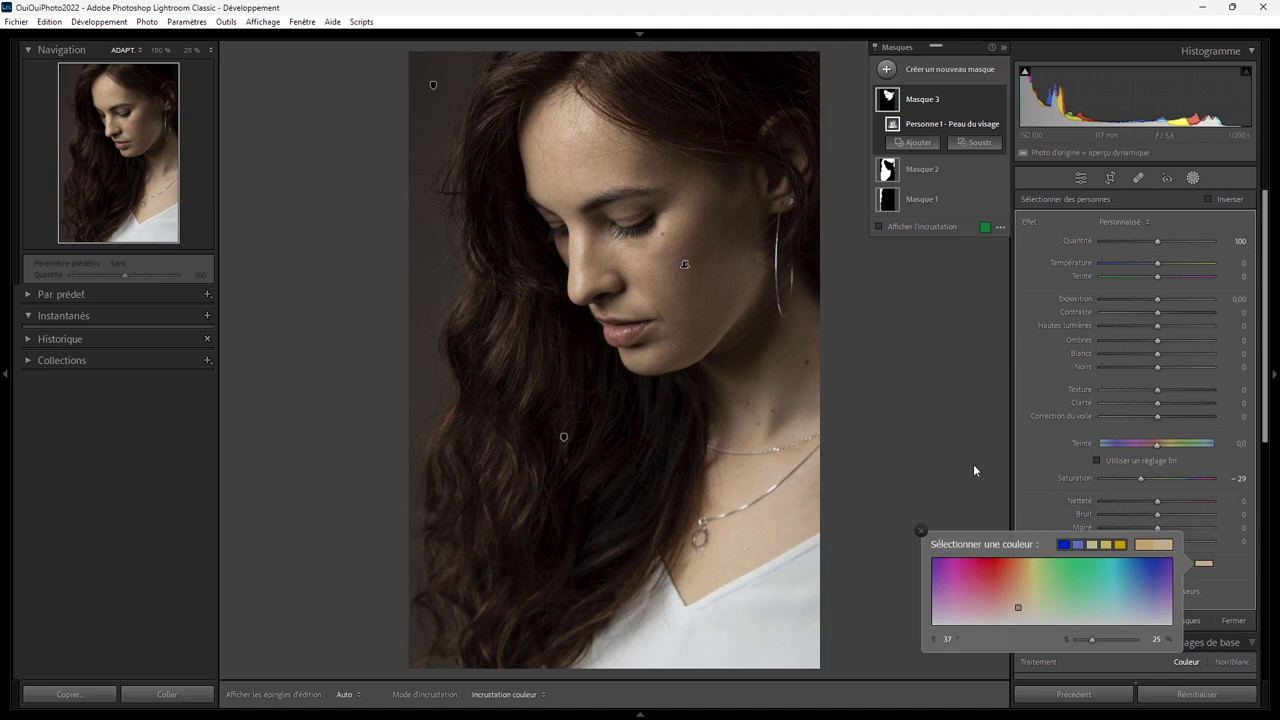
pyautogui.click(1090, 639)
pyautogui.moveTo(1090, 638); pyautogui.dragTo(1089, 637)
# Step: Ease the face-skin mask Saturation back to -21
pyautogui.moveTo(1142, 477); pyautogui.dragTo(1146, 477)
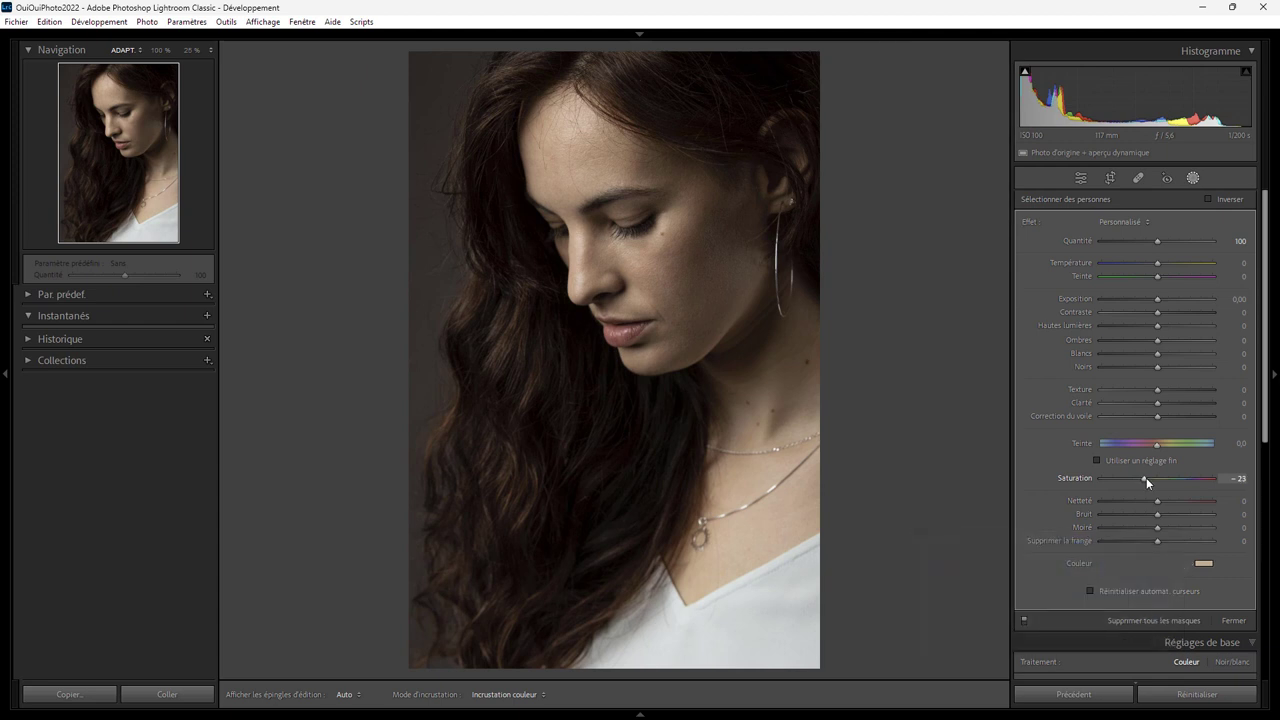
pyautogui.moveTo(1146, 477); pyautogui.dragTo(1147, 477)
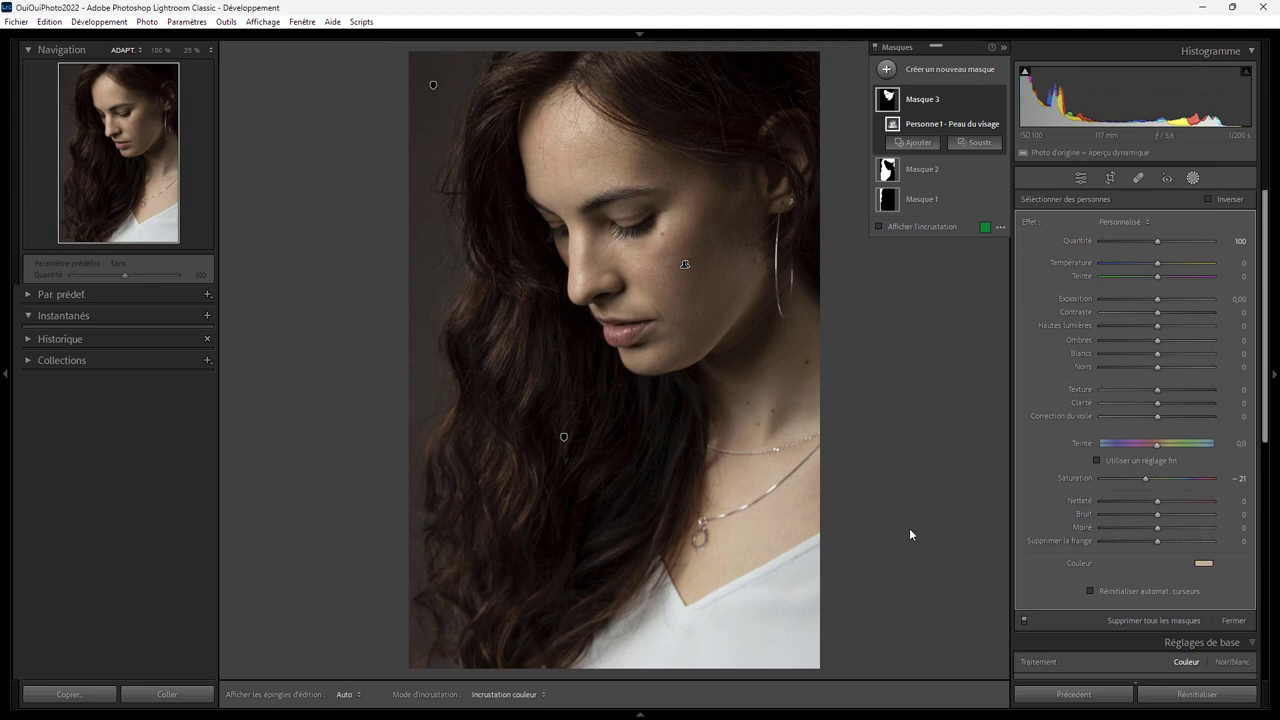
pyautogui.press('alt')
# Step: Add a Personne 1 Lèvres mask with Saturation 22, then close masking
pyautogui.click(886, 70)
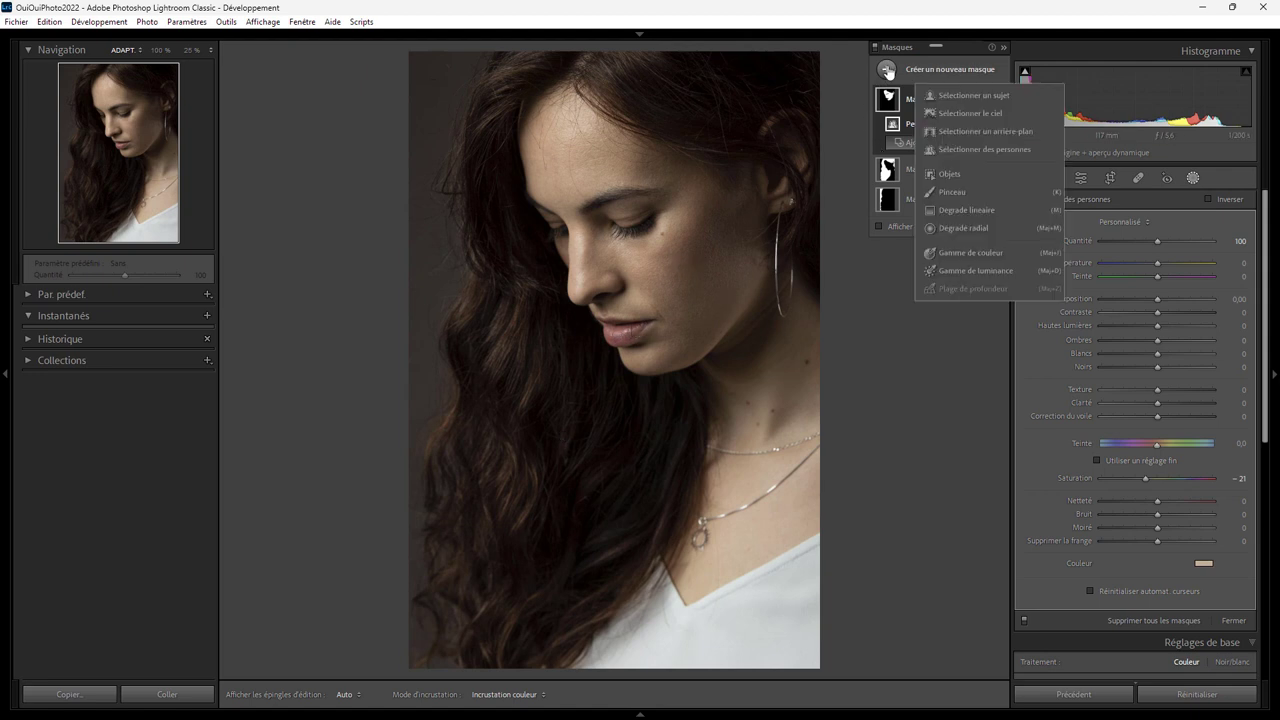
pyautogui.click(964, 149)
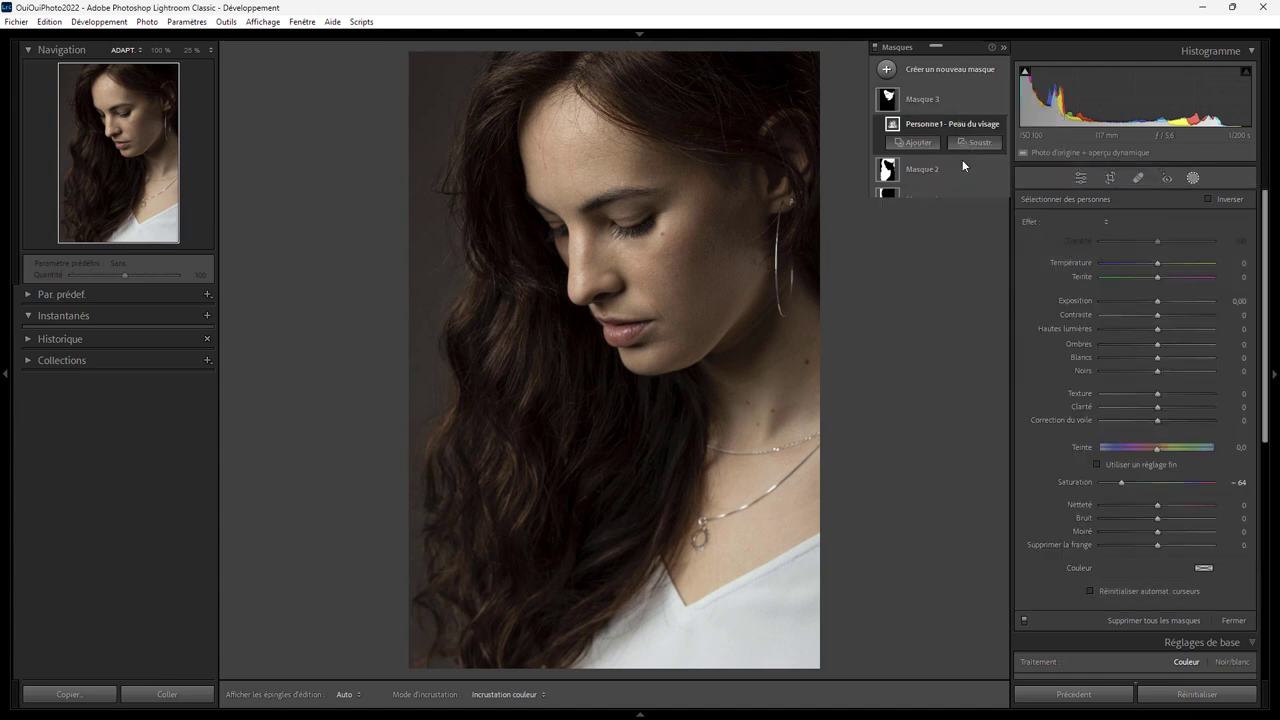
pyautogui.click(1041, 230)
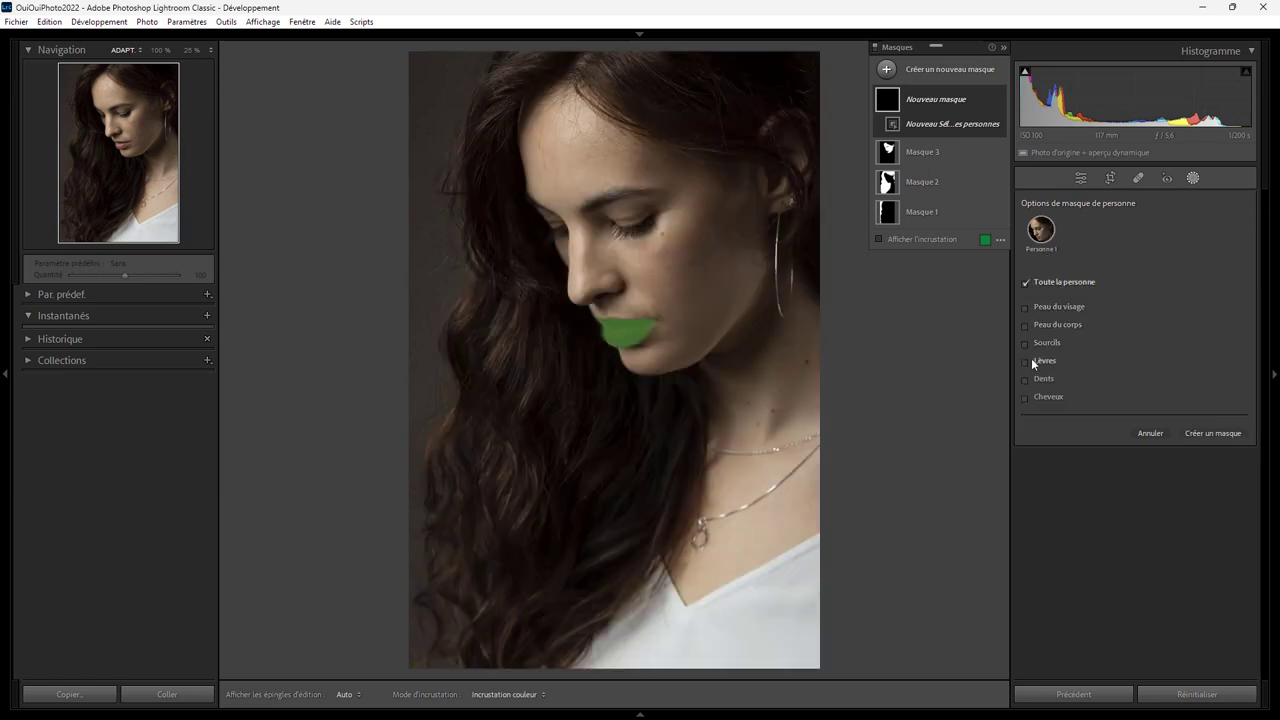
pyautogui.click(1024, 361)
pyautogui.click(1209, 434)
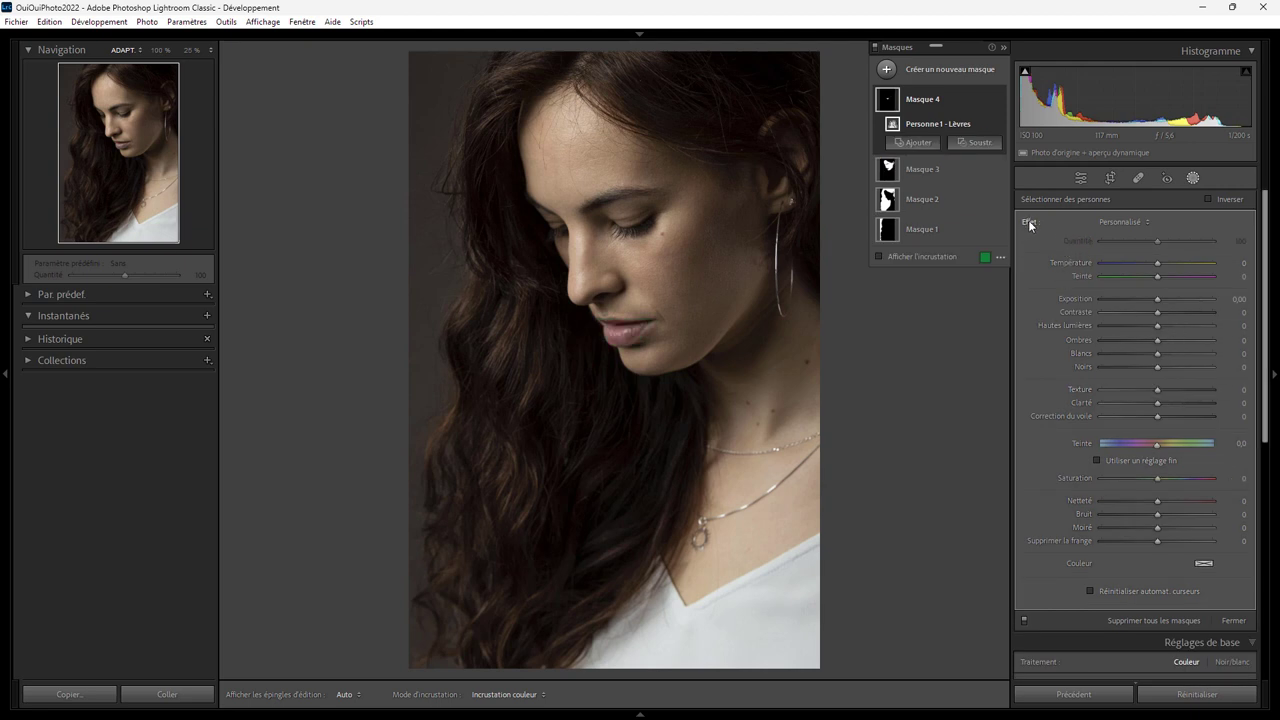
pyautogui.doubleClick(1159, 478)
pyautogui.moveTo(1157, 478); pyautogui.dragTo(1231, 479)
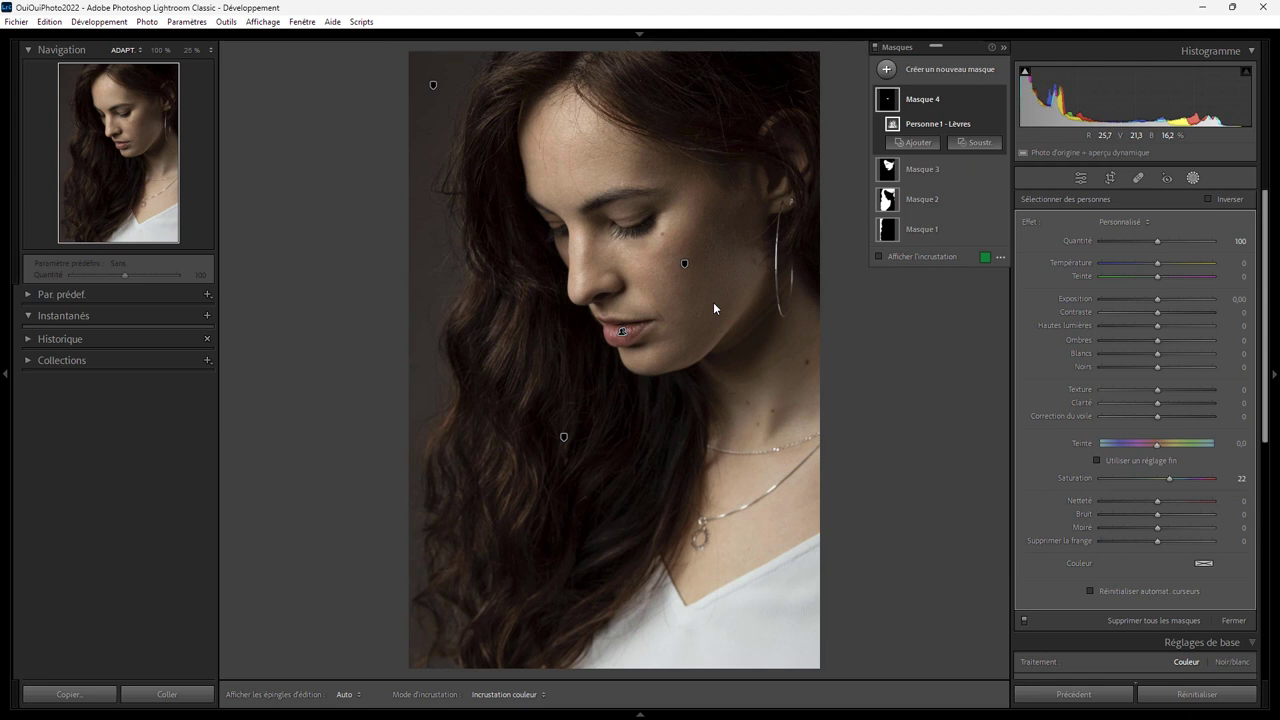
pyautogui.click(1079, 180)
# Step: At 100% zoom, heal three small forehead blemishes with Spot Removal
pyautogui.click(552, 186)
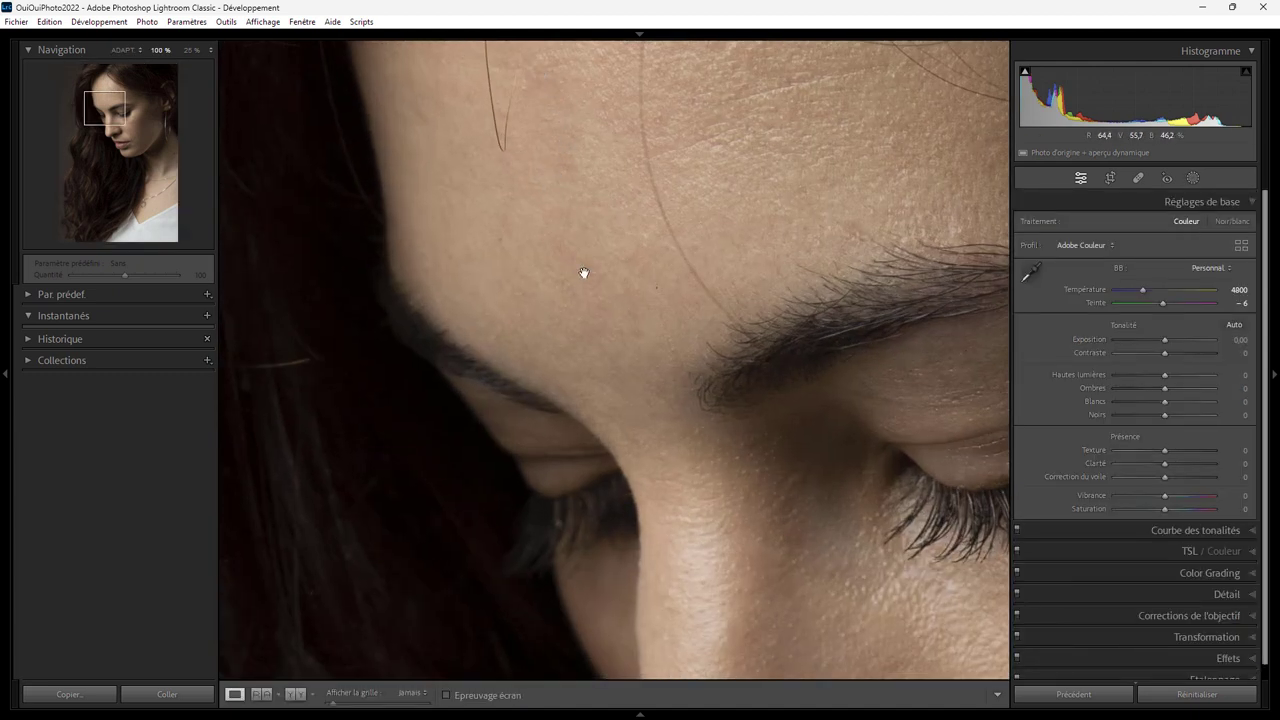
pyautogui.click(1139, 179)
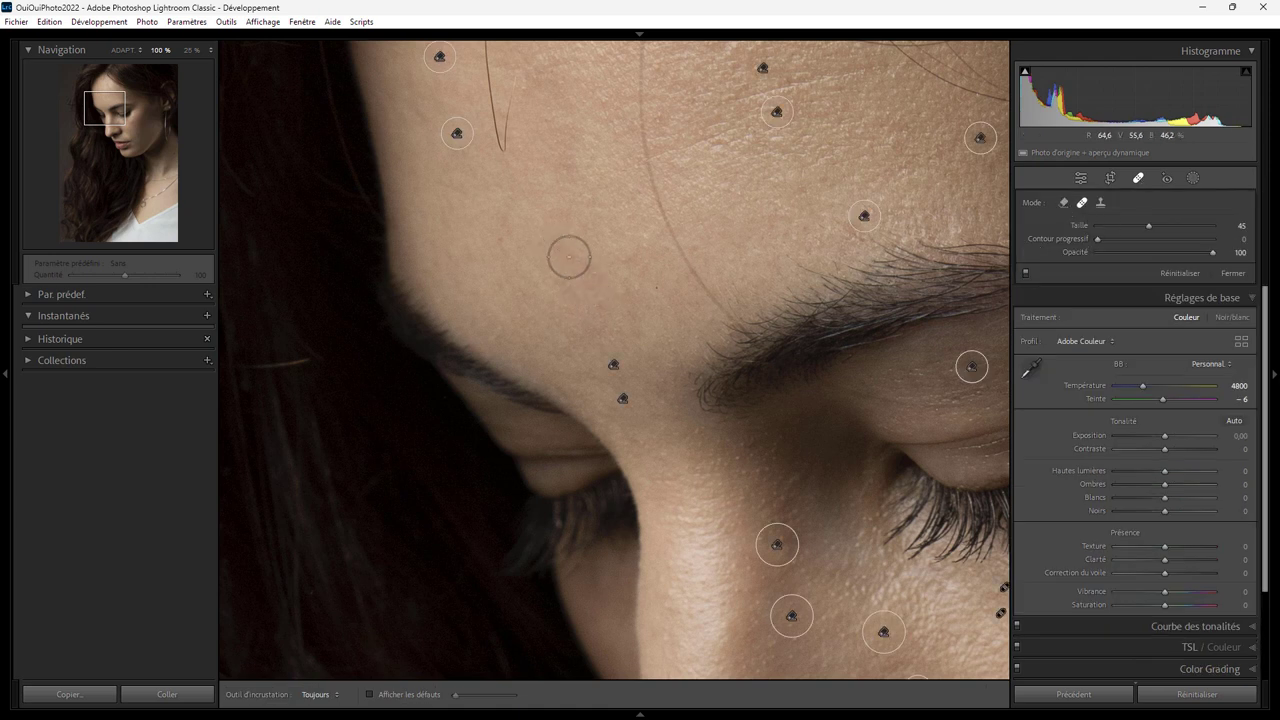
pyautogui.moveTo(562, 252); pyautogui.dragTo(598, 289)
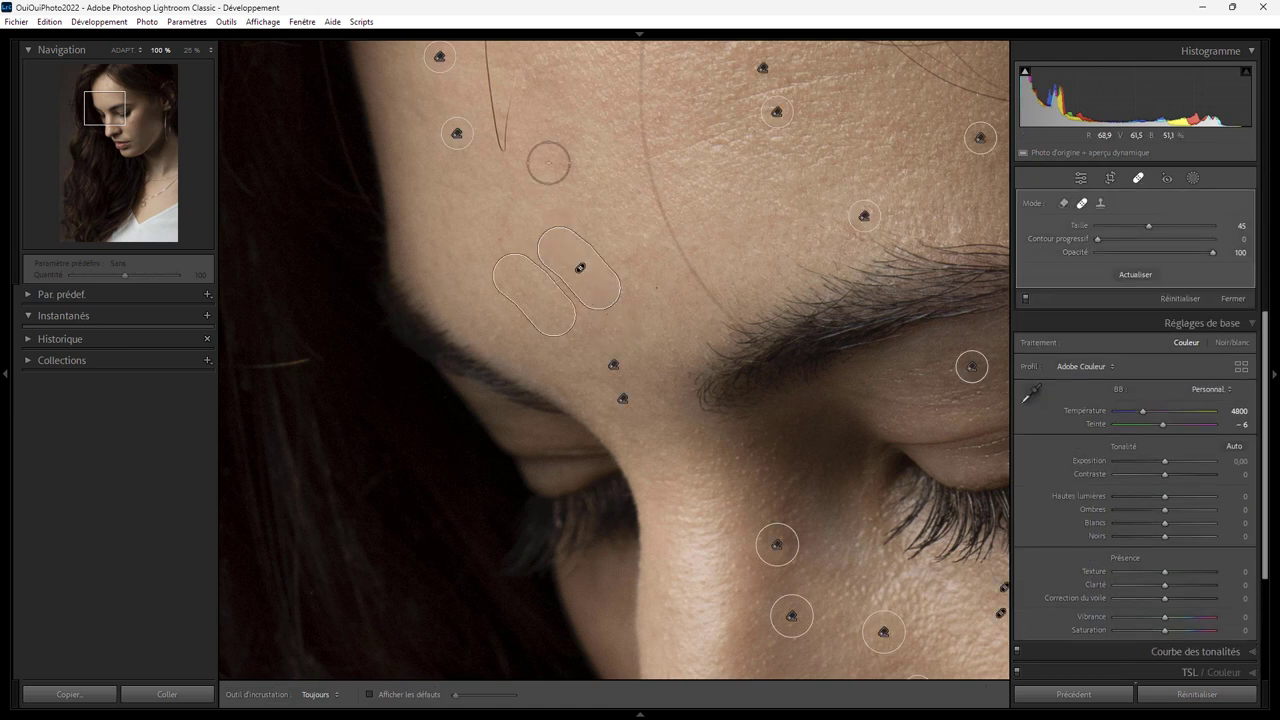
pyautogui.click(543, 80)
pyautogui.moveTo(571, 140); pyautogui.dragTo(571, 185)
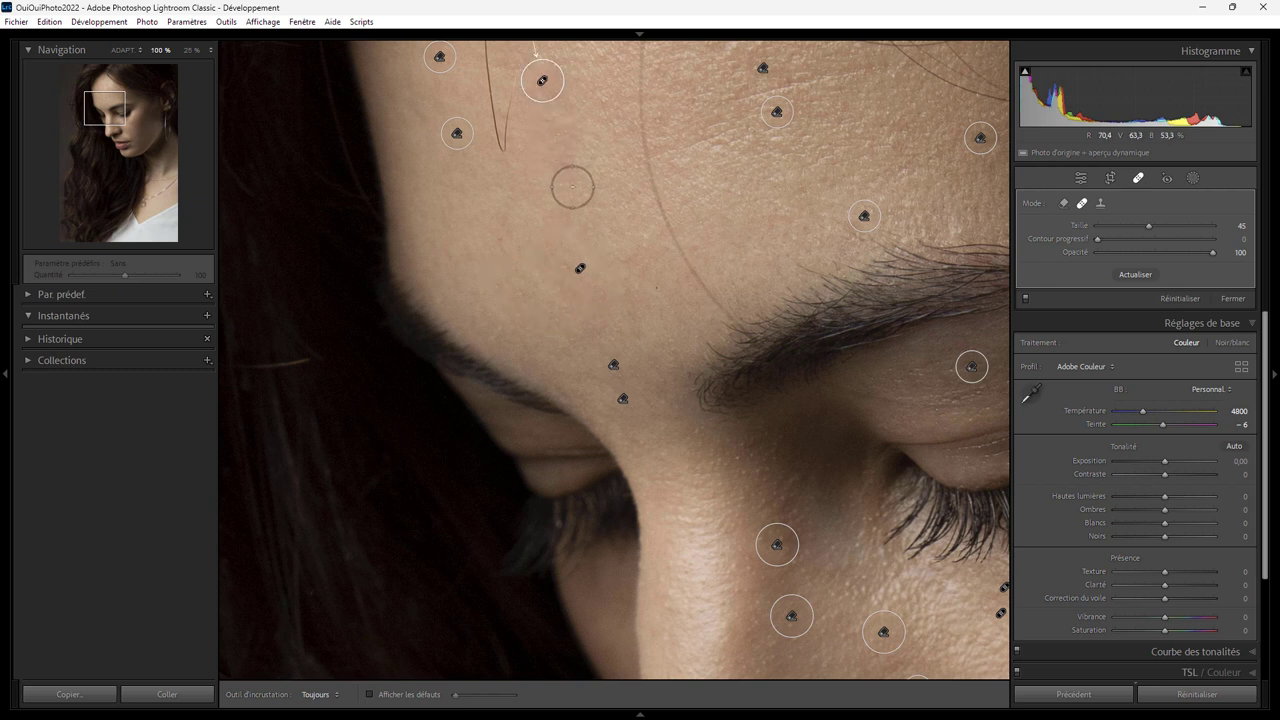
# Step: Check an existing heal, then pan over to the eye and cheek area
pyautogui.click(580, 268)
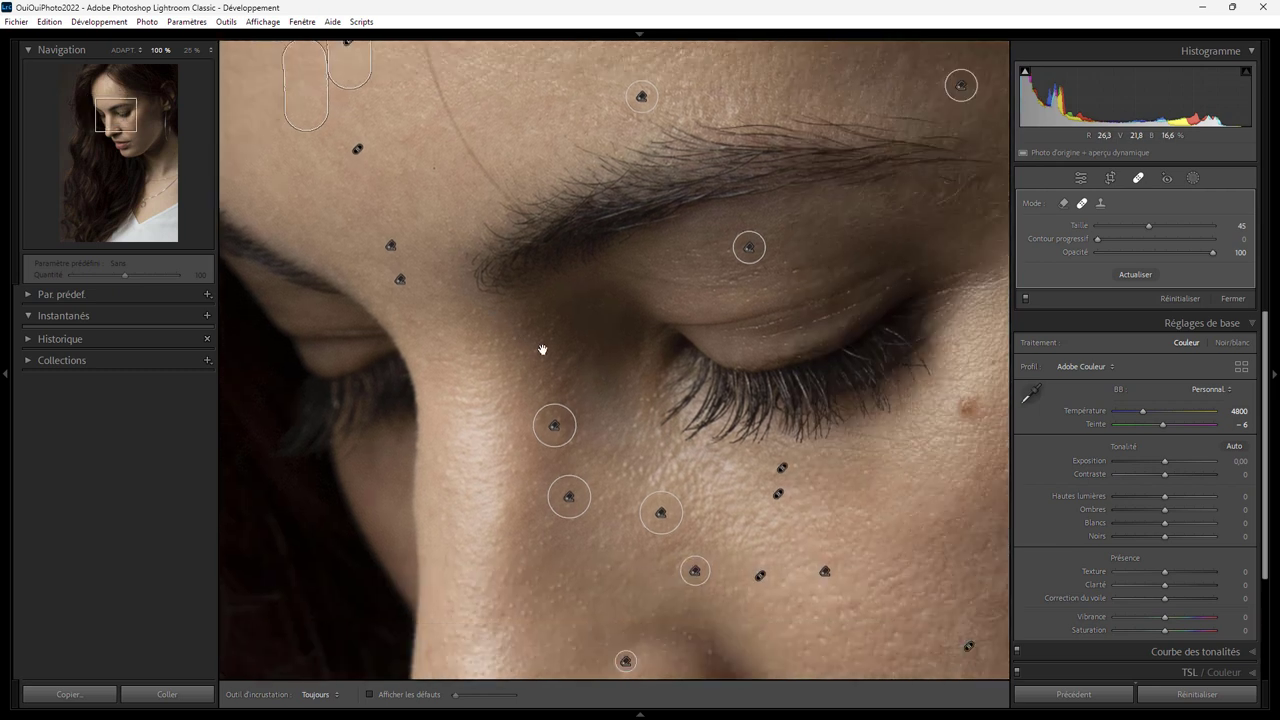
pyautogui.moveTo(816, 494); pyautogui.dragTo(466, 309)
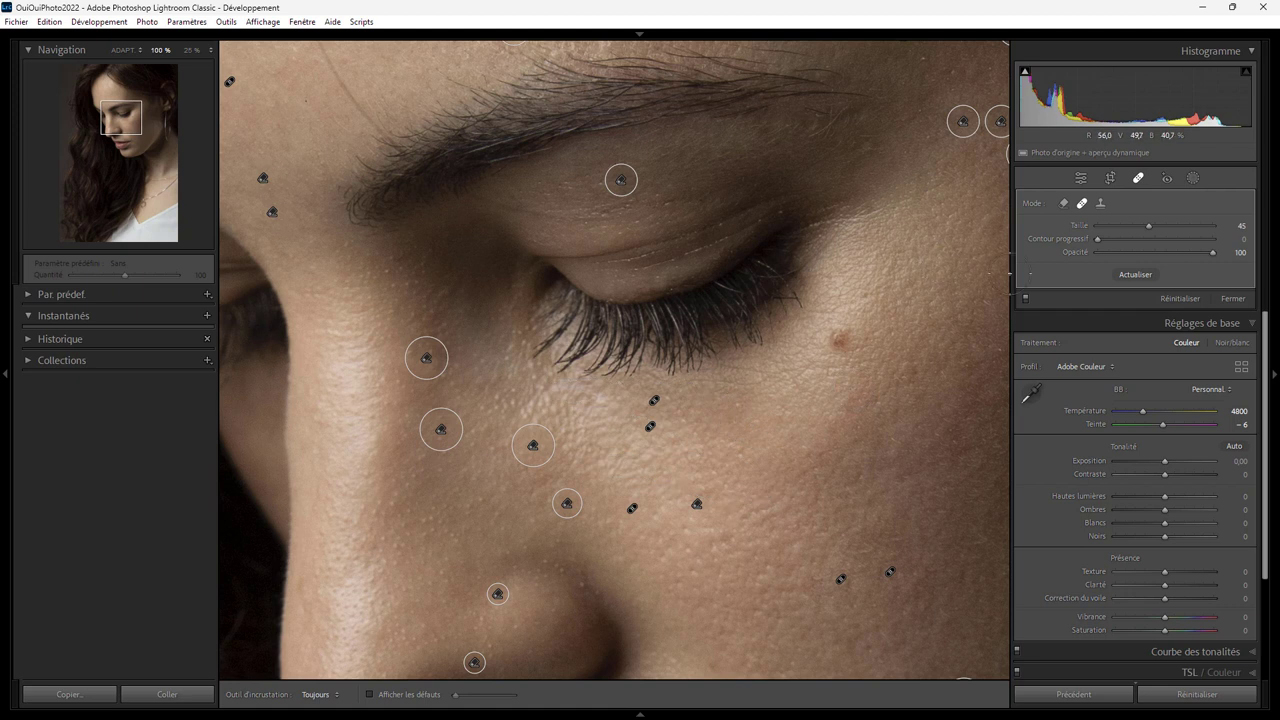
pyautogui.click(1192, 178)
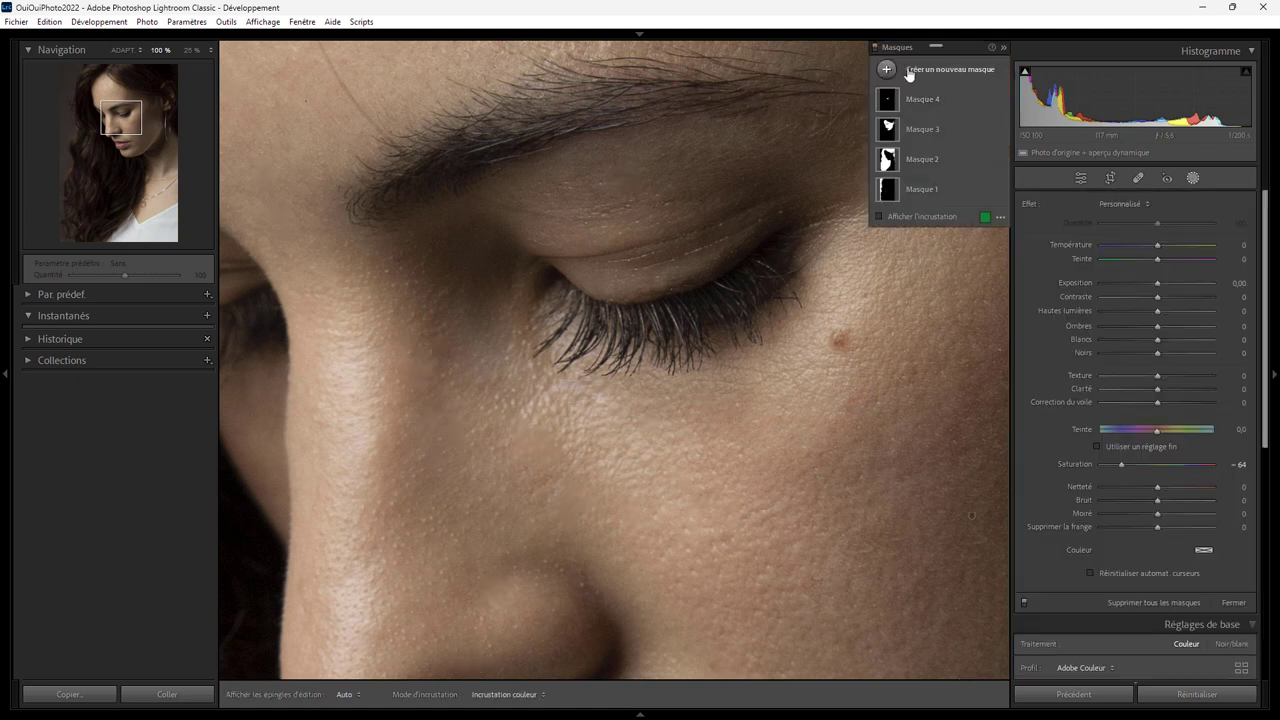
# Step: Paint a new brush mask over the dark area under the eye
pyautogui.click(886, 70)
pyautogui.click(954, 189)
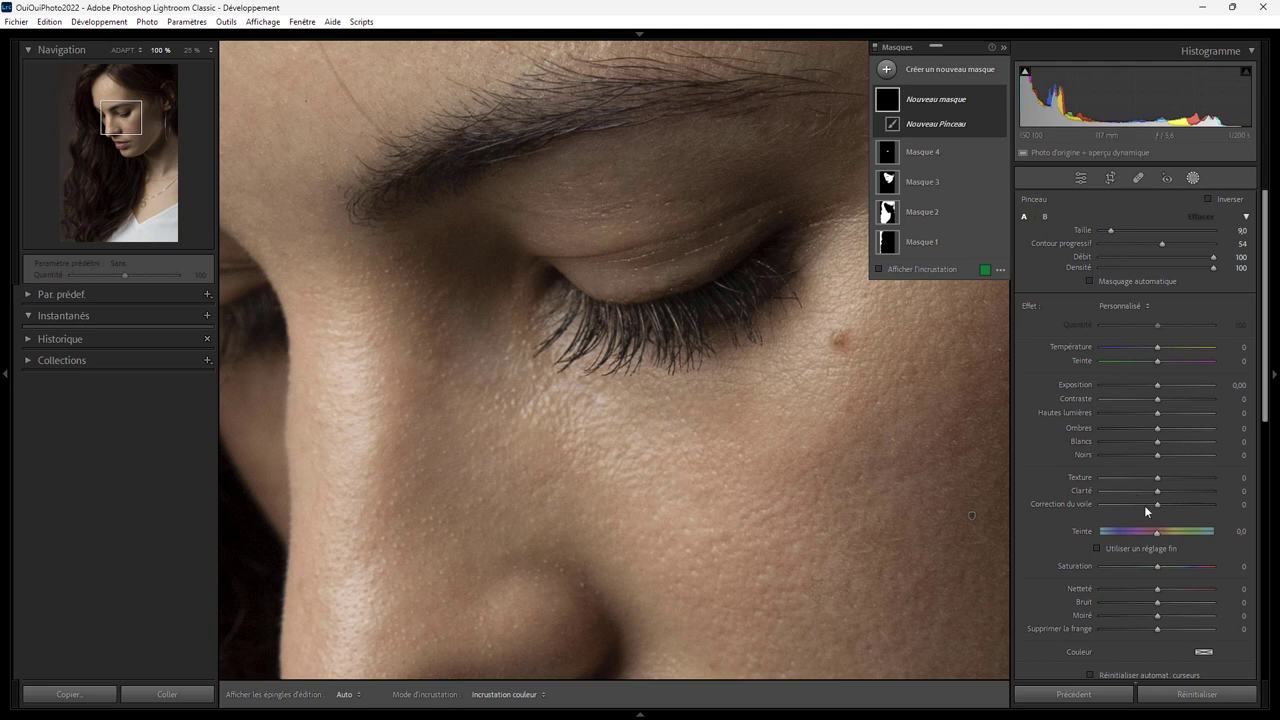
pyautogui.moveTo(1153, 564); pyautogui.dragTo(1117, 565)
pyautogui.moveTo(632, 394)
pyautogui.mouseDown()
pyautogui.moveTo(696, 398)
pyautogui.moveTo(640, 398)
pyautogui.mouseUp()
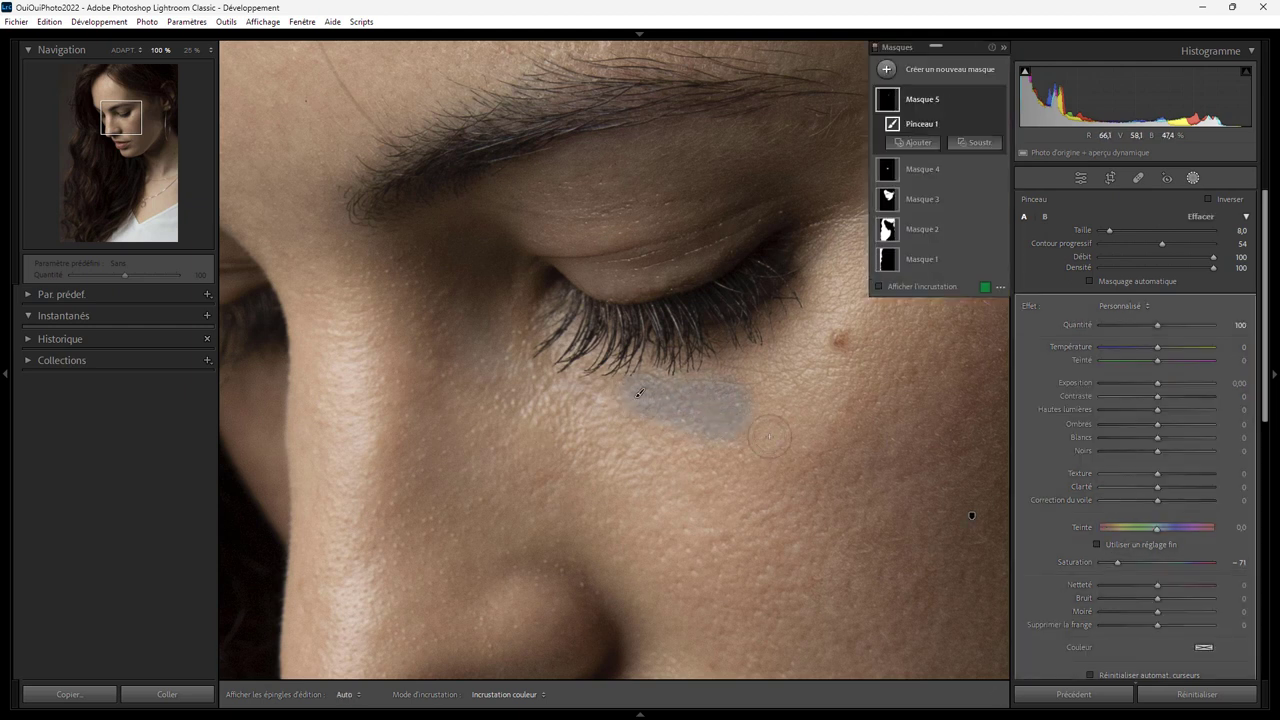
# Step: Reset the brush effects, set Shadows 27 and Blacks 16, then fit and close masking
pyautogui.doubleClick(1030, 307)
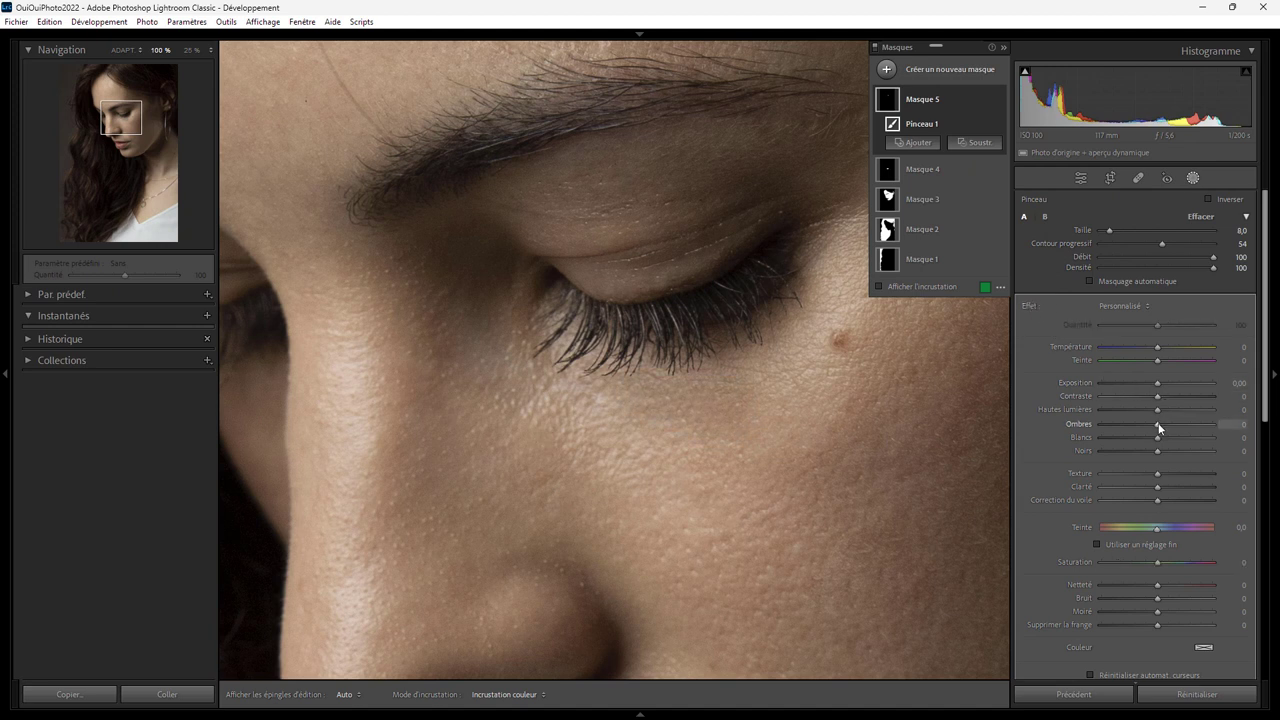
pyautogui.moveTo(1158, 425); pyautogui.dragTo(1176, 430)
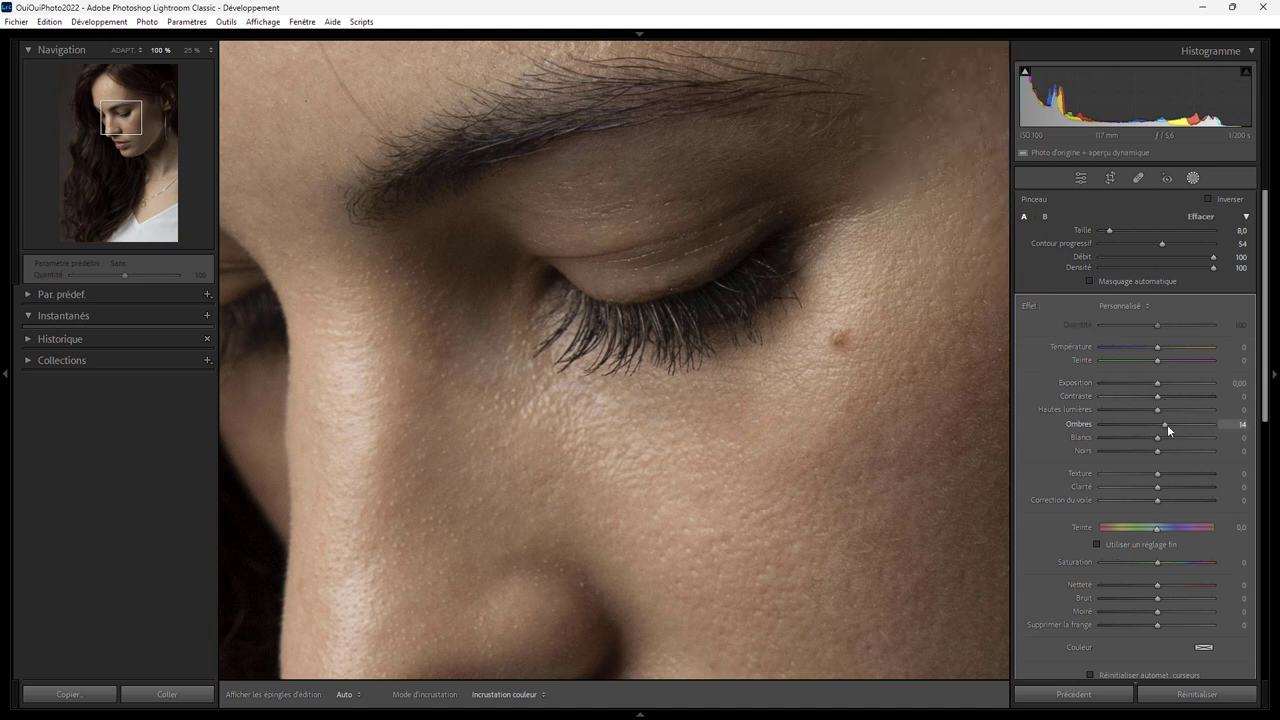
pyautogui.moveTo(1172, 424); pyautogui.dragTo(1156, 450)
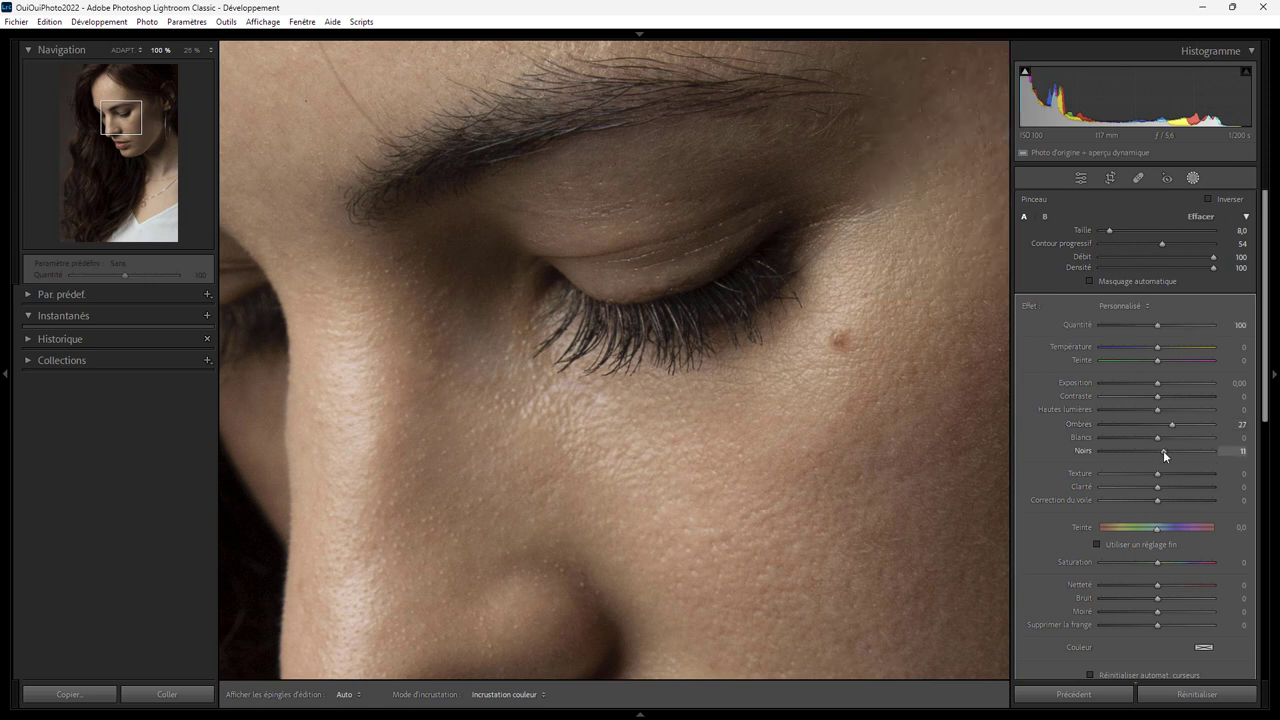
pyautogui.moveTo(1165, 450); pyautogui.dragTo(1165, 450)
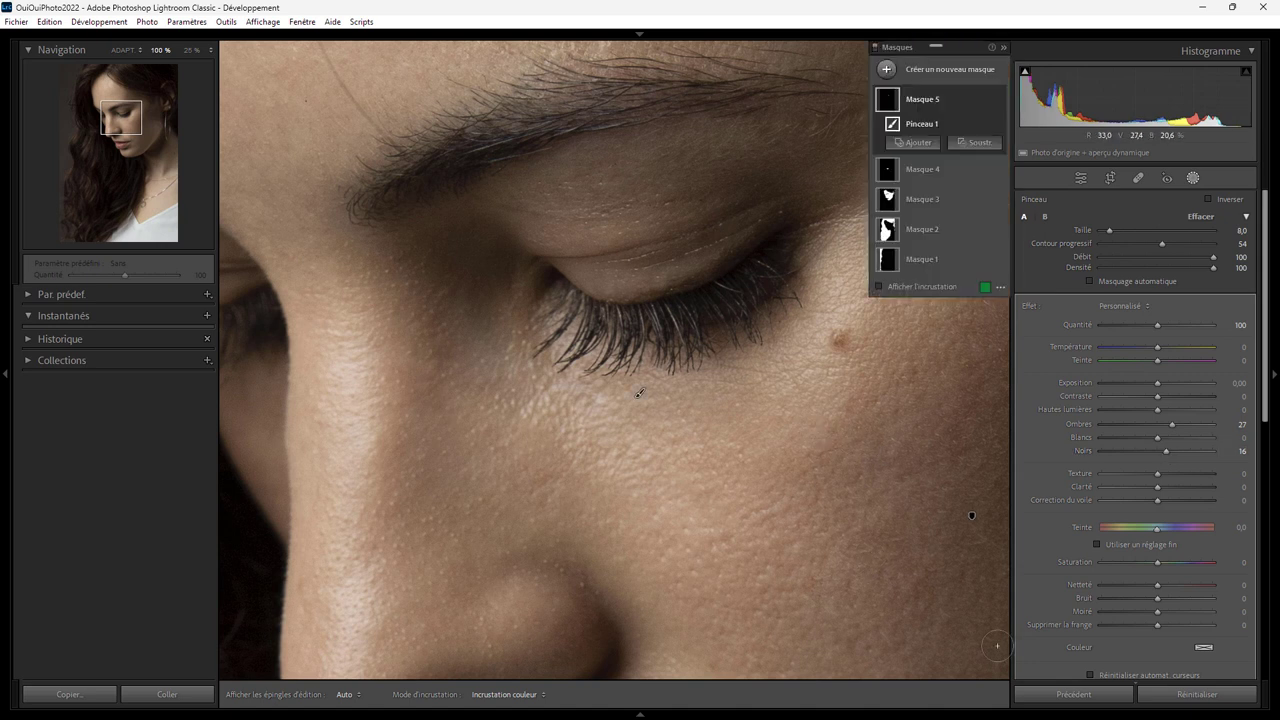
pyautogui.click(122, 49)
pyautogui.click(1077, 182)
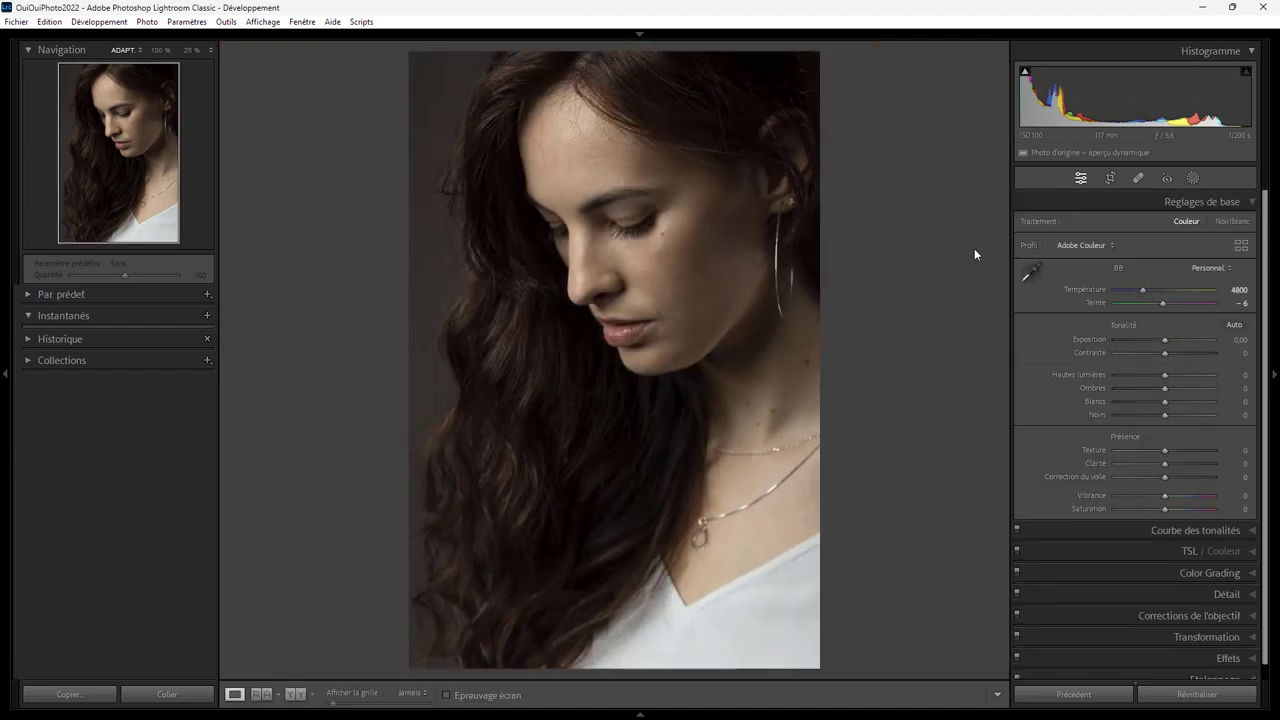
# Step: Compare against the before view and zoom to 100% on the cheek
pyautogui.press('\\')
pyautogui.press('\\')
pyautogui.press('\\')
pyautogui.press('\\')
pyautogui.press('\\')
pyautogui.press('\\')
pyautogui.click(660, 247)
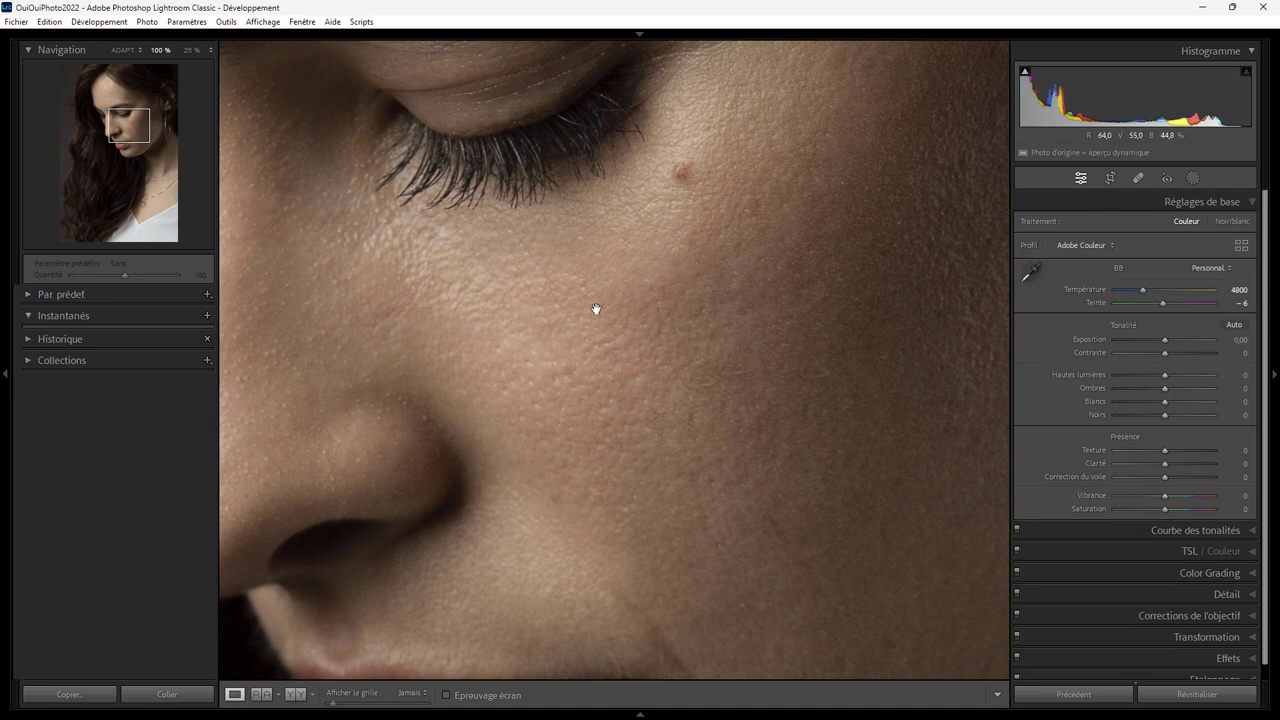
pyautogui.click(1193, 178)
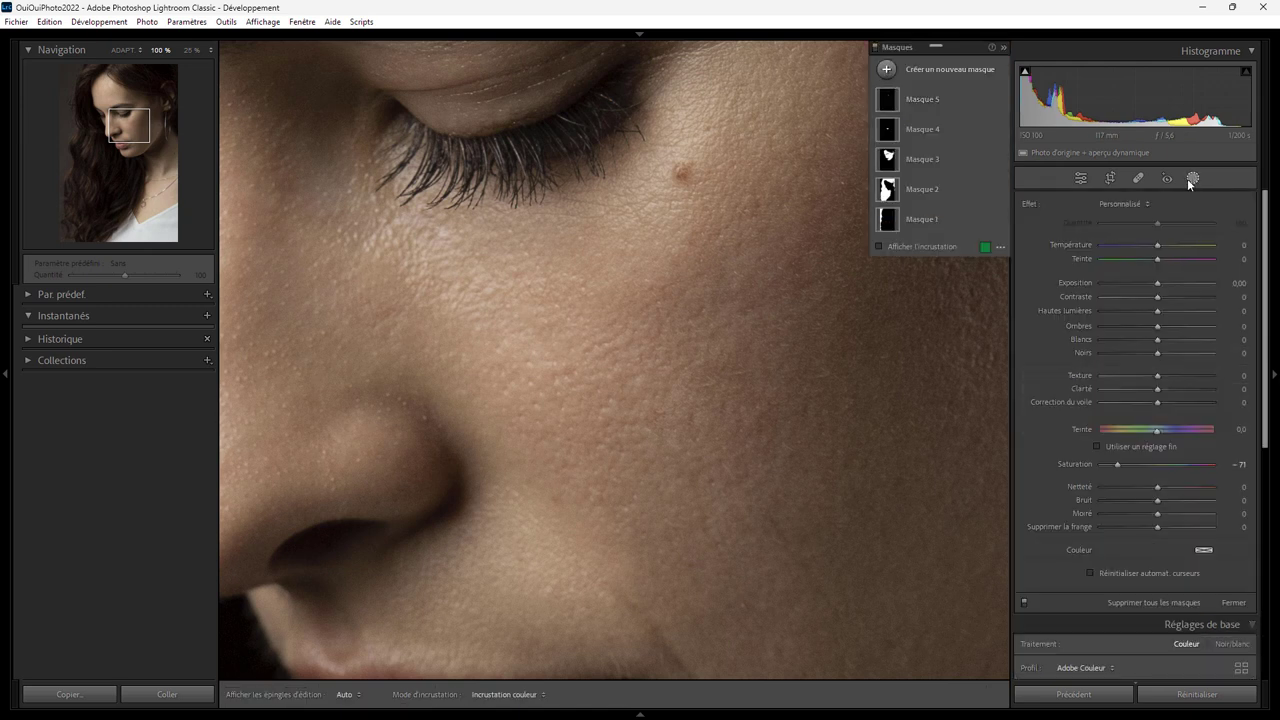
# Step: Draw a tilted radial gradient ellipse over the cheek with feather about 29
pyautogui.click(887, 70)
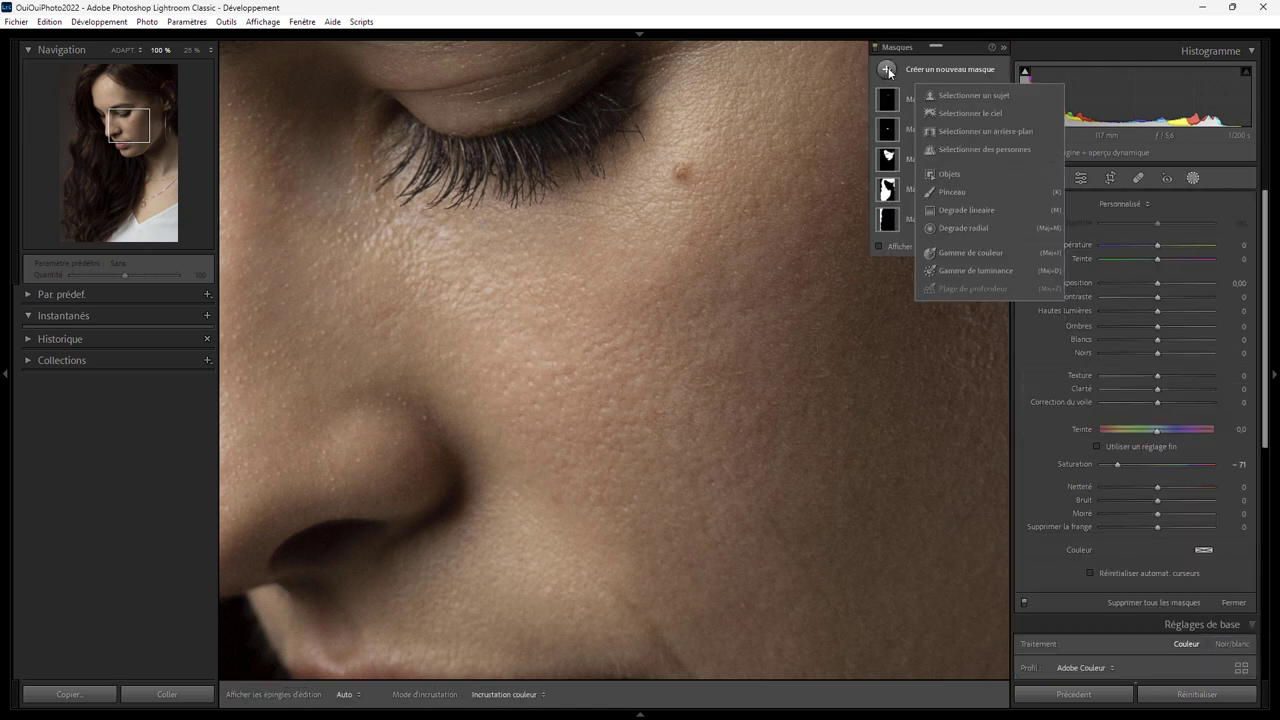
pyautogui.click(963, 228)
pyautogui.moveTo(660, 267); pyautogui.dragTo(849, 377)
pyautogui.moveTo(843, 171); pyautogui.dragTo(828, 122)
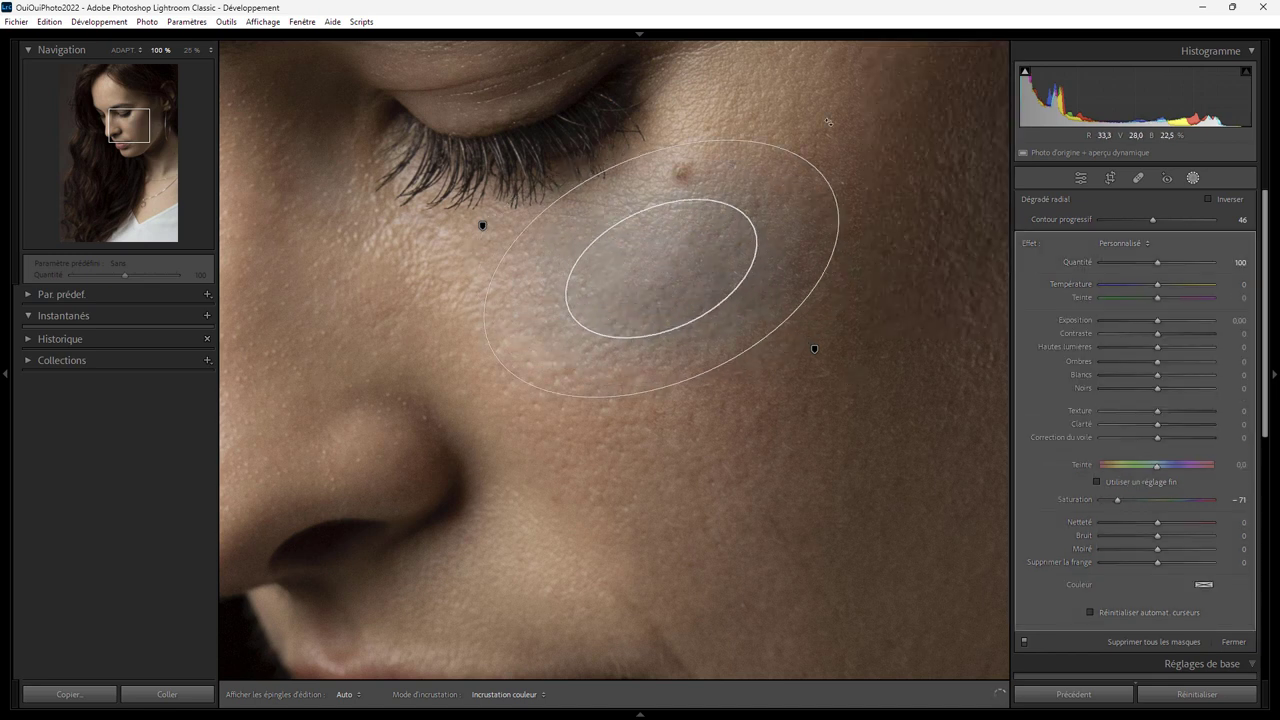
pyautogui.moveTo(674, 279); pyautogui.dragTo(691, 279)
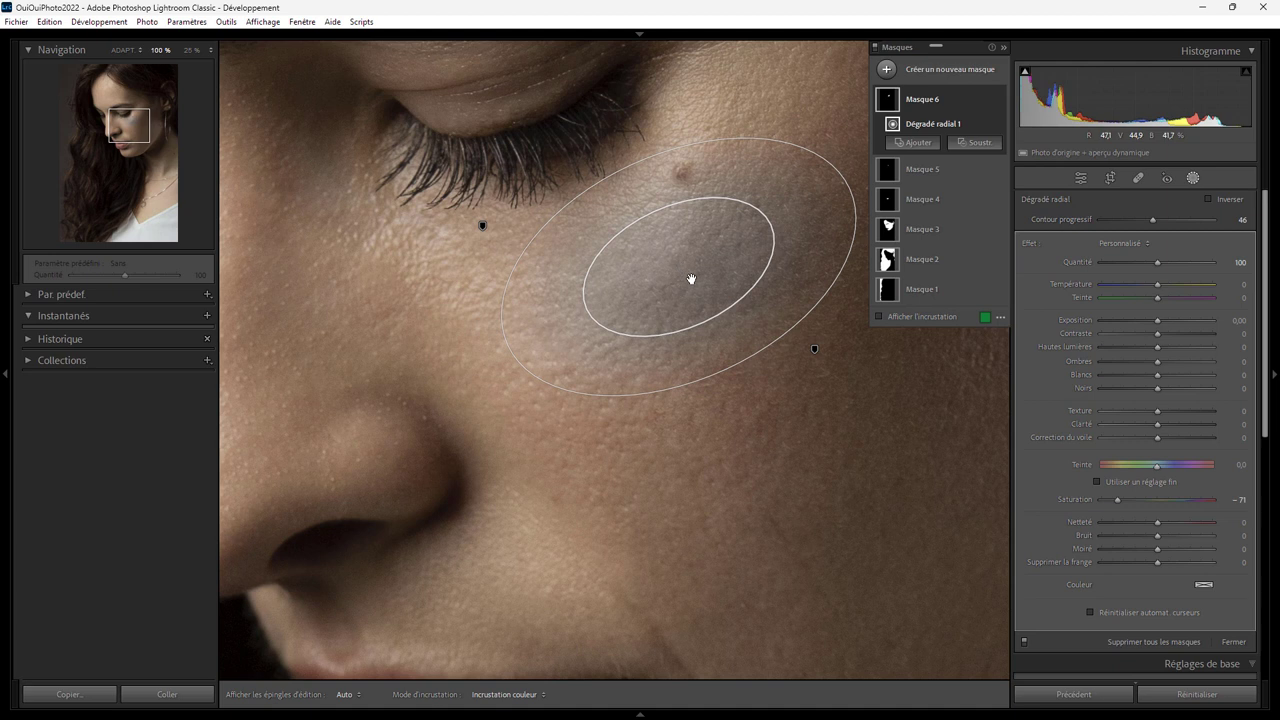
pyautogui.moveTo(733, 318); pyautogui.dragTo(760, 351)
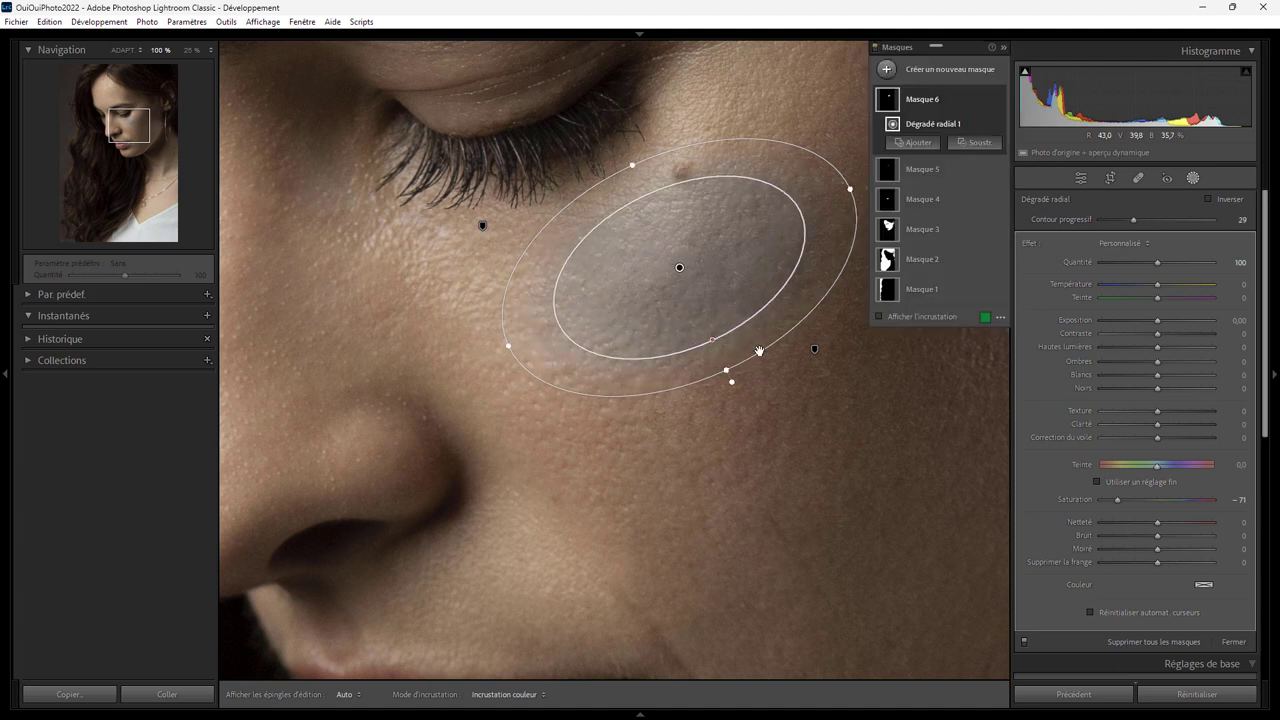
pyautogui.moveTo(850, 190); pyautogui.dragTo(828, 207)
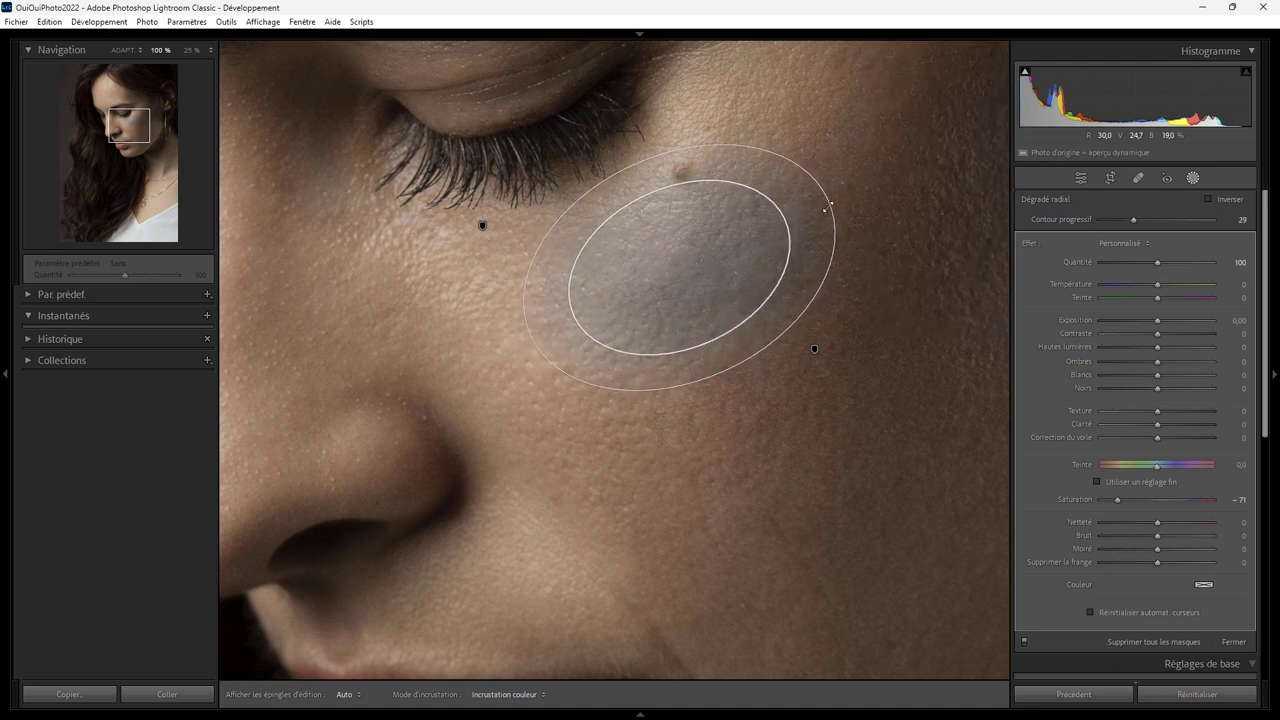
# Step: Reset the radial mask's sliders and set Clarity to -20
pyautogui.doubleClick(1117, 499)
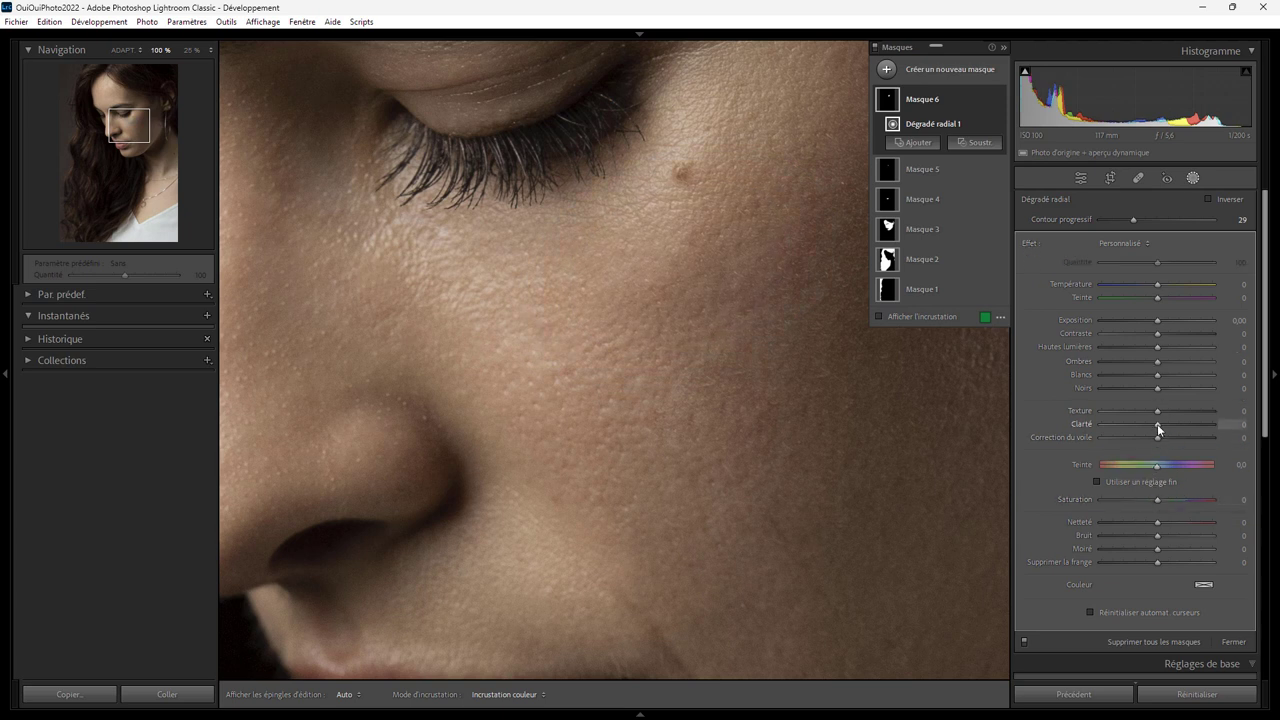
pyautogui.moveTo(1157, 424); pyautogui.dragTo(1144, 428)
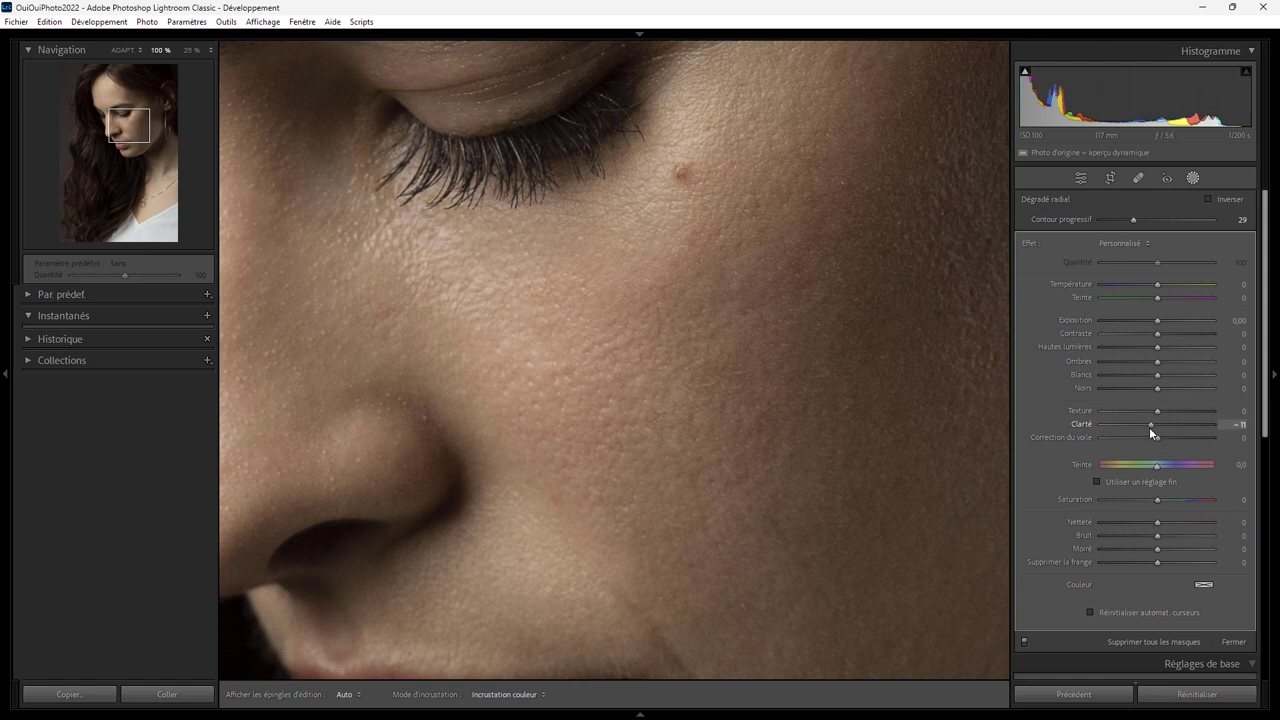
pyautogui.moveTo(1139, 427)
pyautogui.mouseDown()
pyautogui.moveTo(1204, 428)
pyautogui.moveTo(1133, 426)
pyautogui.moveTo(1161, 426)
pyautogui.moveTo(1146, 425)
pyautogui.mouseUp()
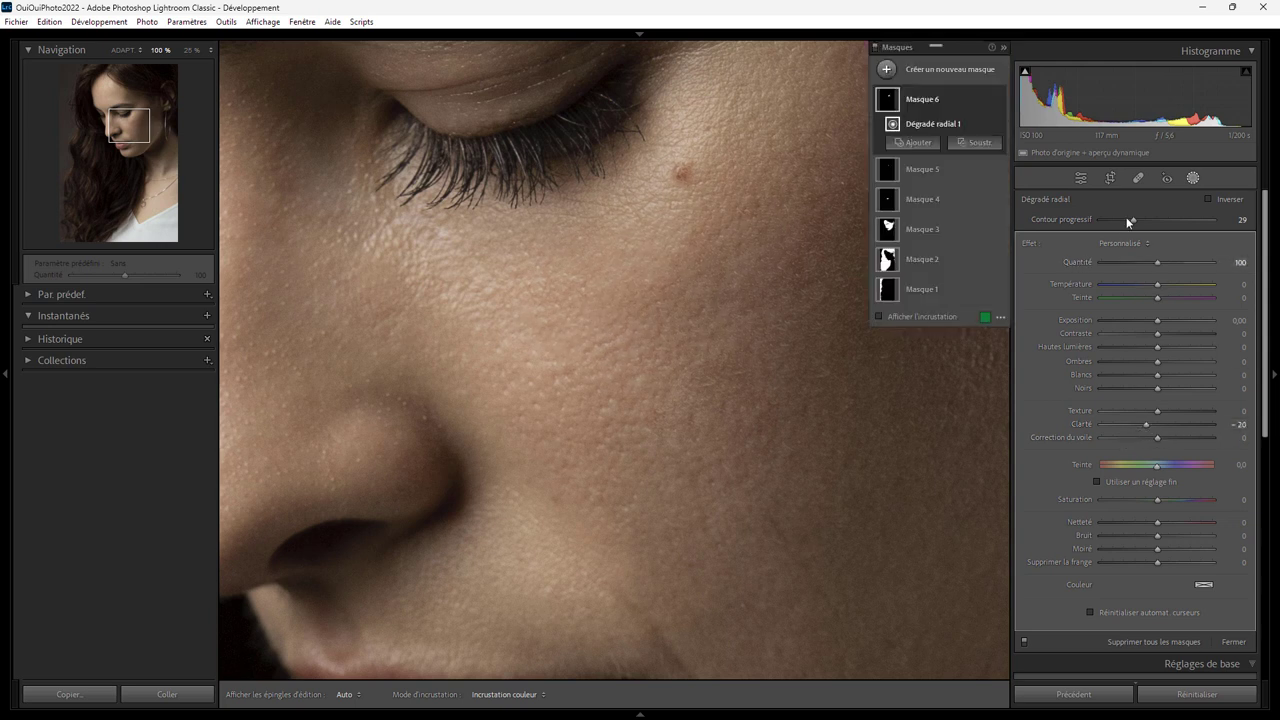
pyautogui.click(1139, 178)
# Step: Try two correction strokes on the cheek and delete both
pyautogui.moveTo(697, 236); pyautogui.dragTo(673, 253)
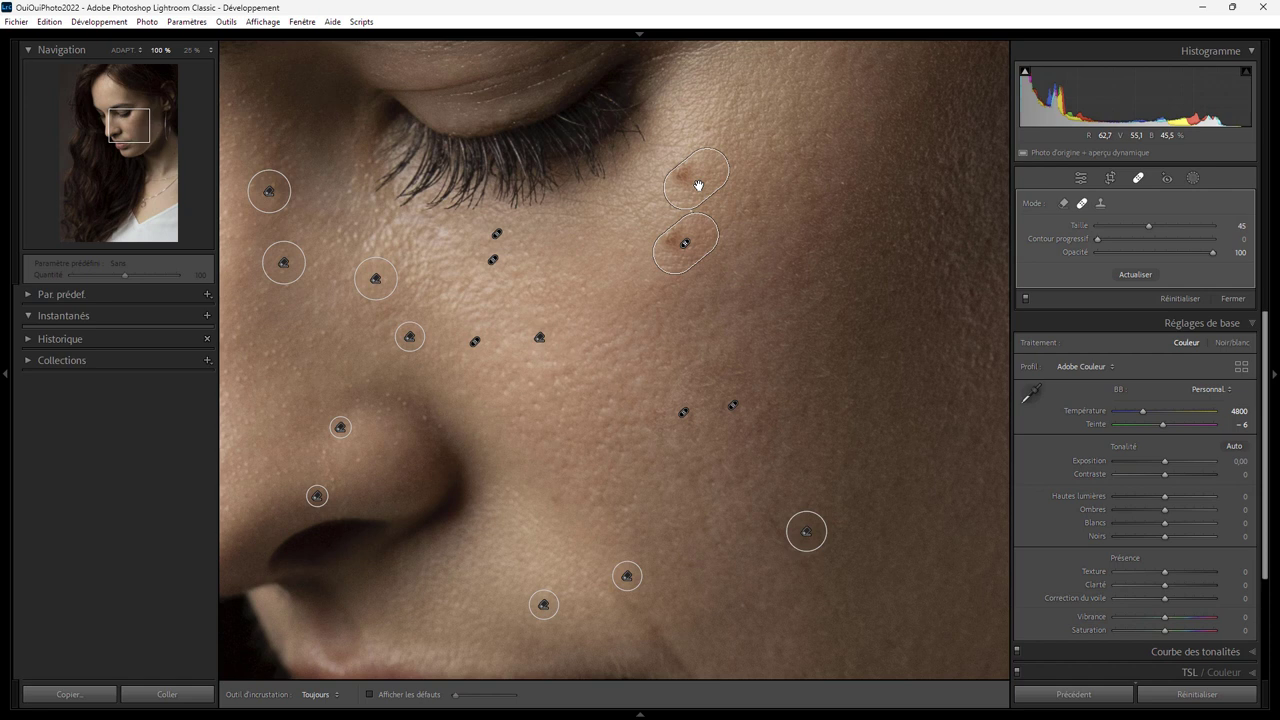
pyautogui.press('Delete')
pyautogui.moveTo(692, 238); pyautogui.dragTo(652, 275)
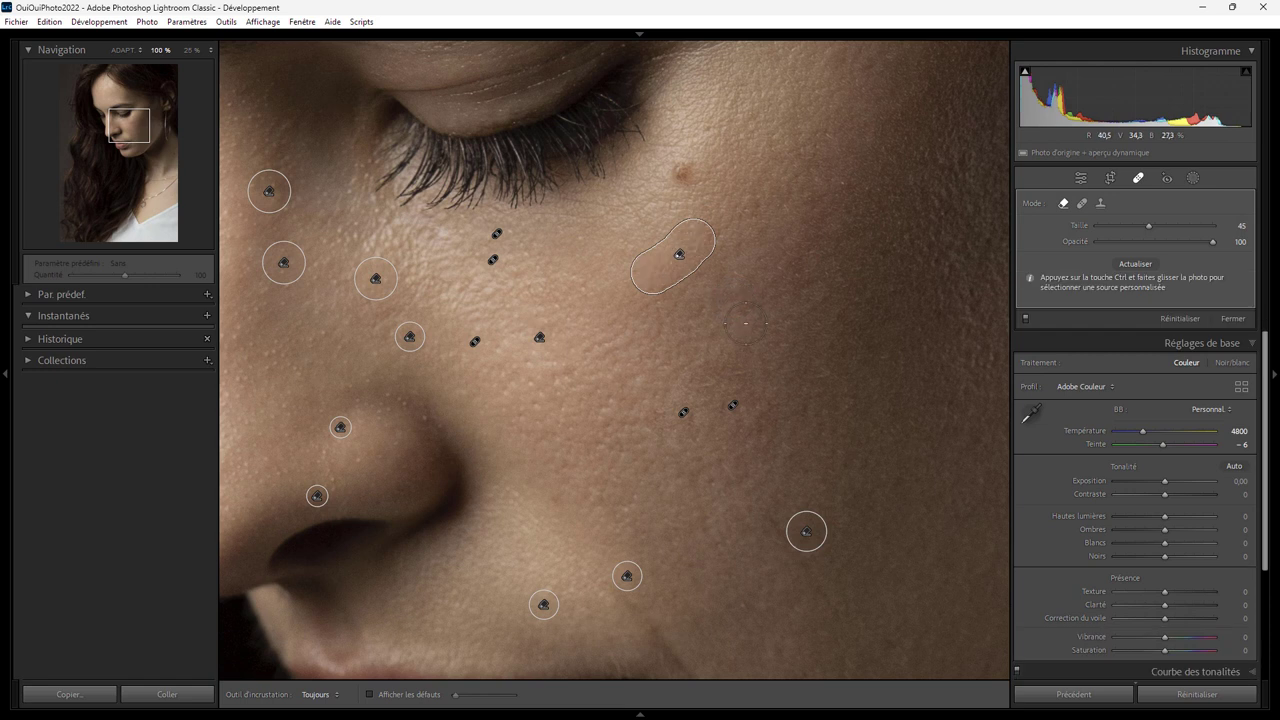
pyautogui.press('Escape')
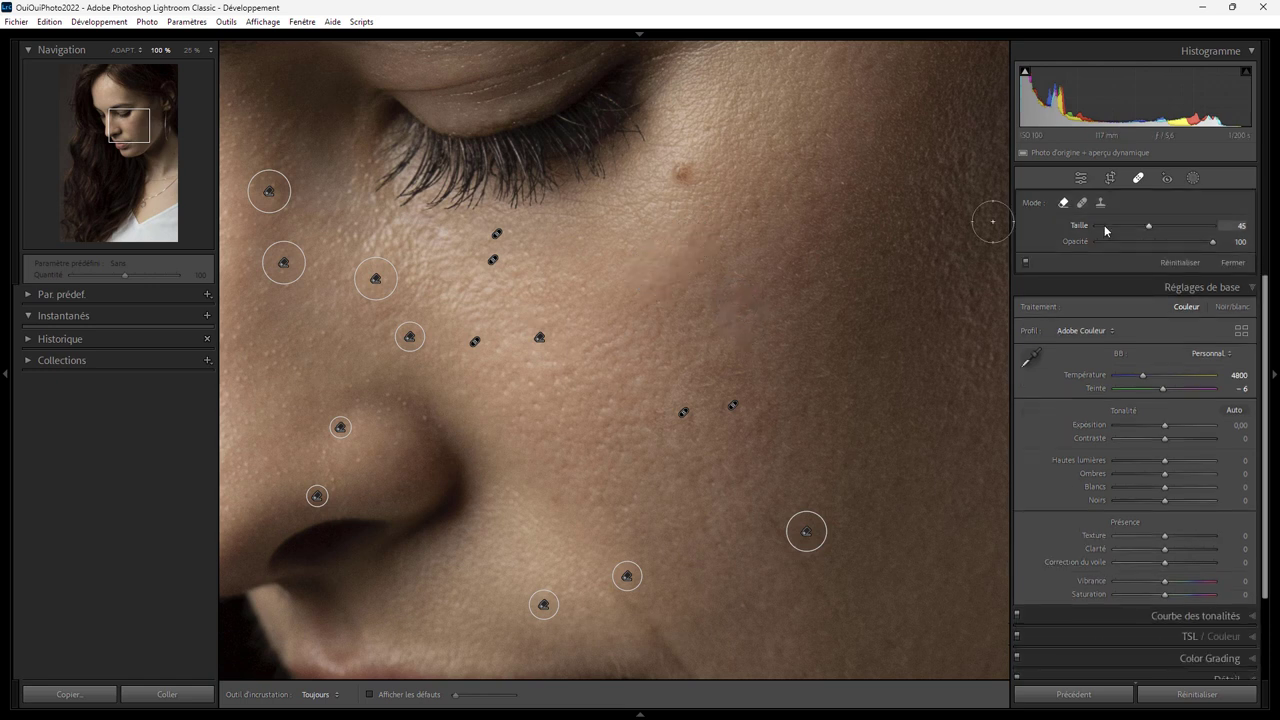
# Step: In Heal mode, heal the upper-cheek blemish using nearby clean skin as source
pyautogui.click(1082, 203)
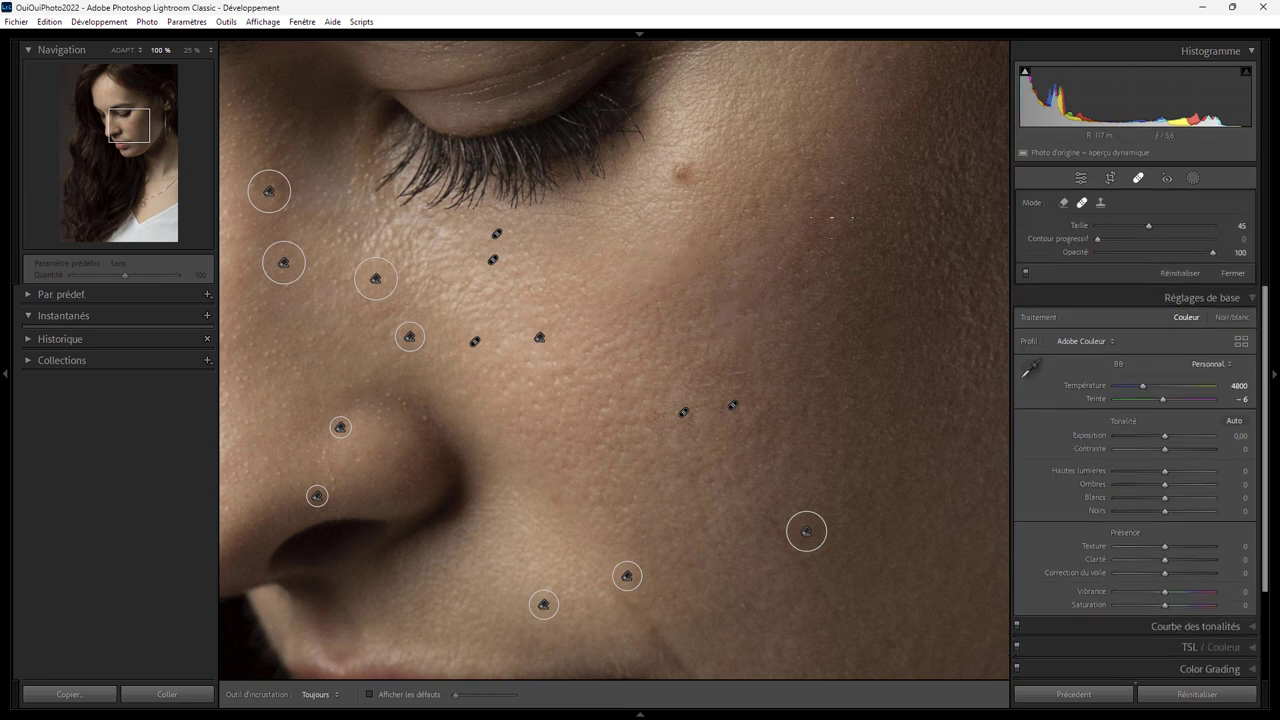
pyautogui.click(703, 233)
pyautogui.moveTo(673, 282); pyautogui.dragTo(734, 196)
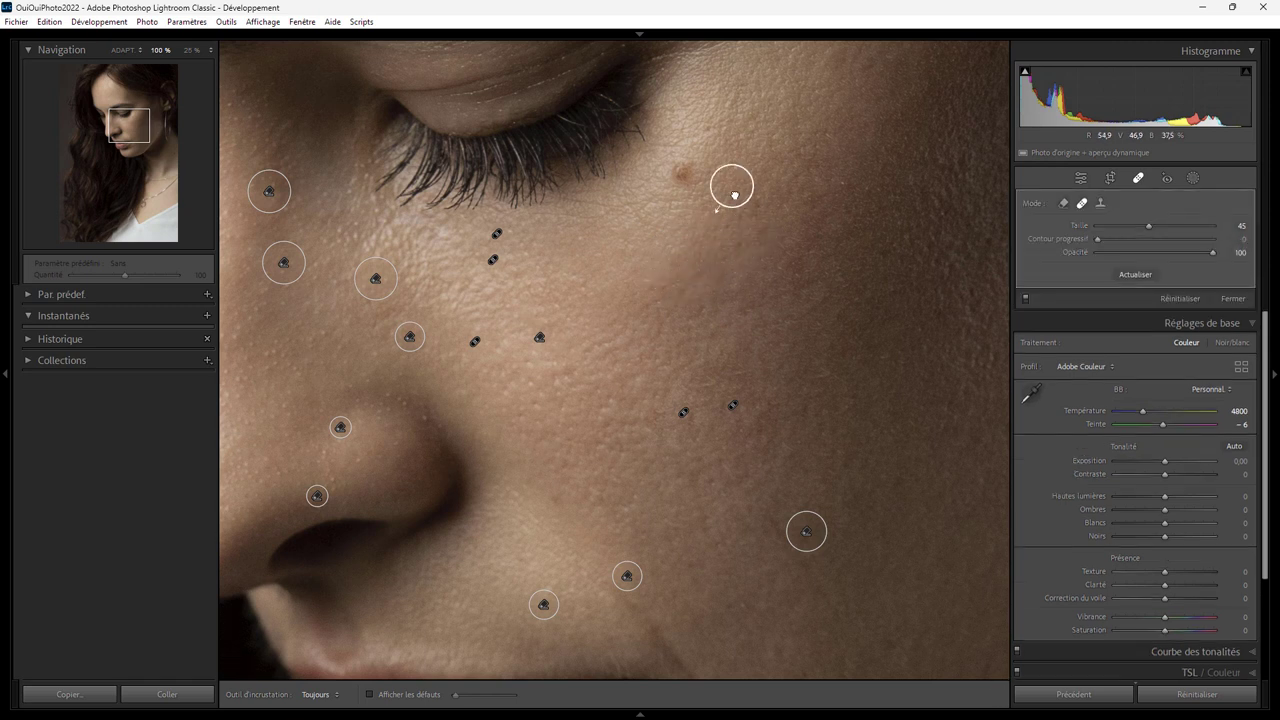
pyautogui.click(122, 50)
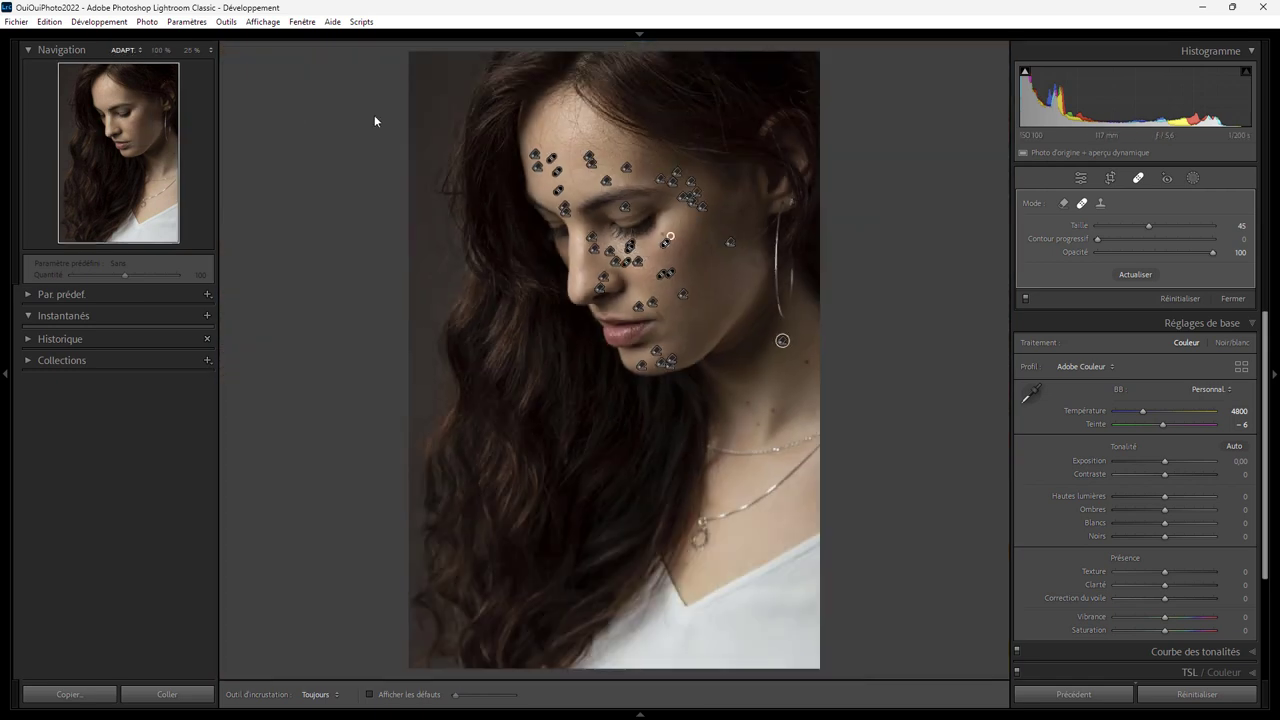
# Step: Exit the Spot Removal tool back to the basic adjustments
pyautogui.press('alt')
pyautogui.click(1081, 178)
pyautogui.press('alt')
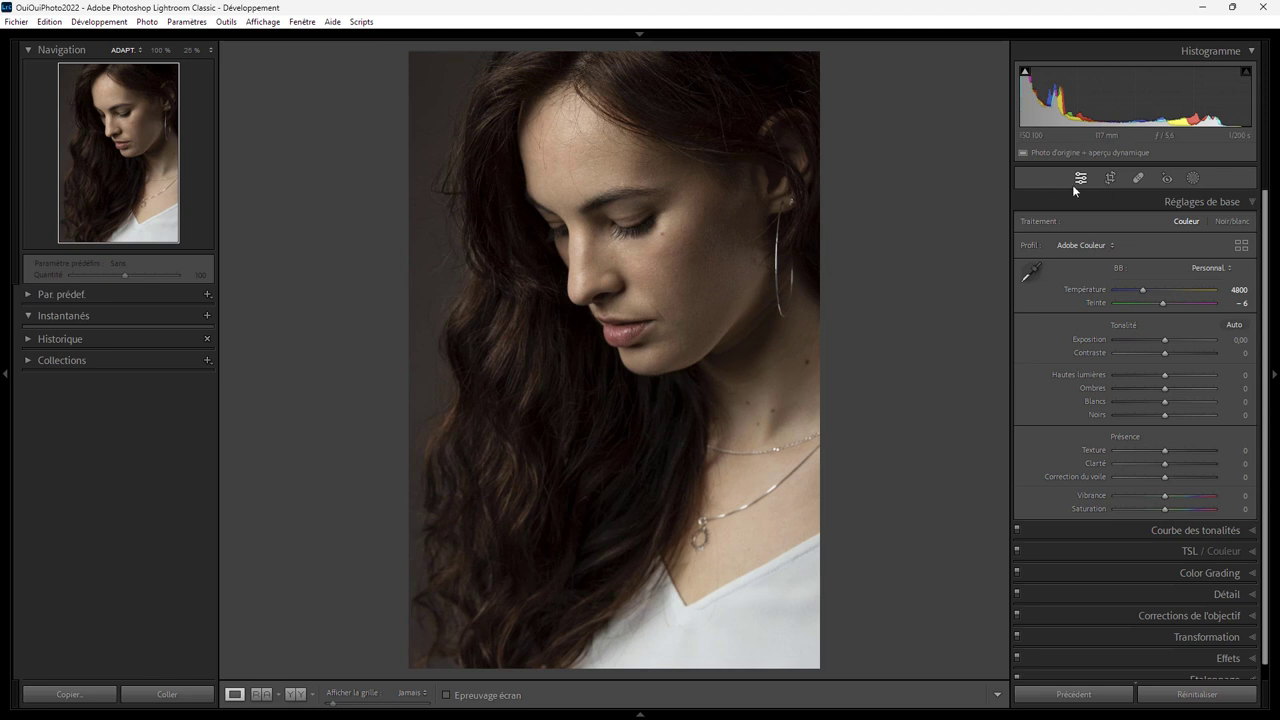
# Step: Review the healed spots, then show Masque 1 through Masque 6 in Masking
pyautogui.click(1135, 177)
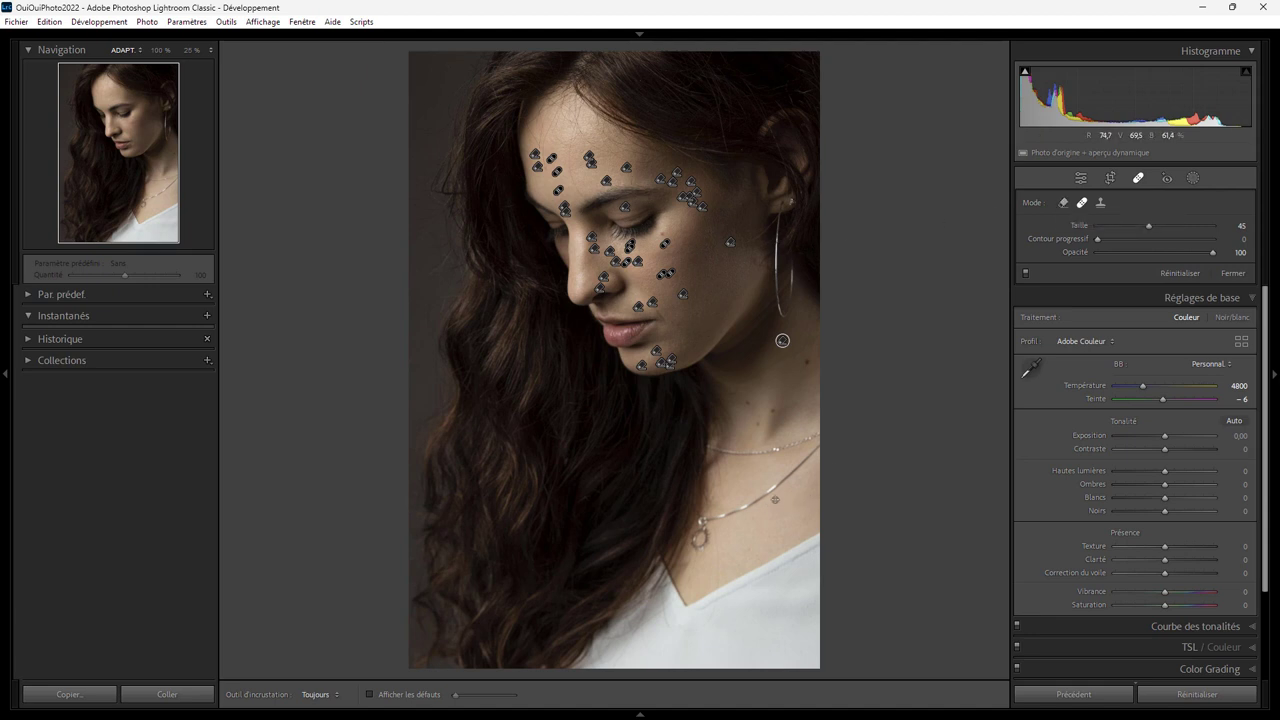
pyautogui.click(1193, 178)
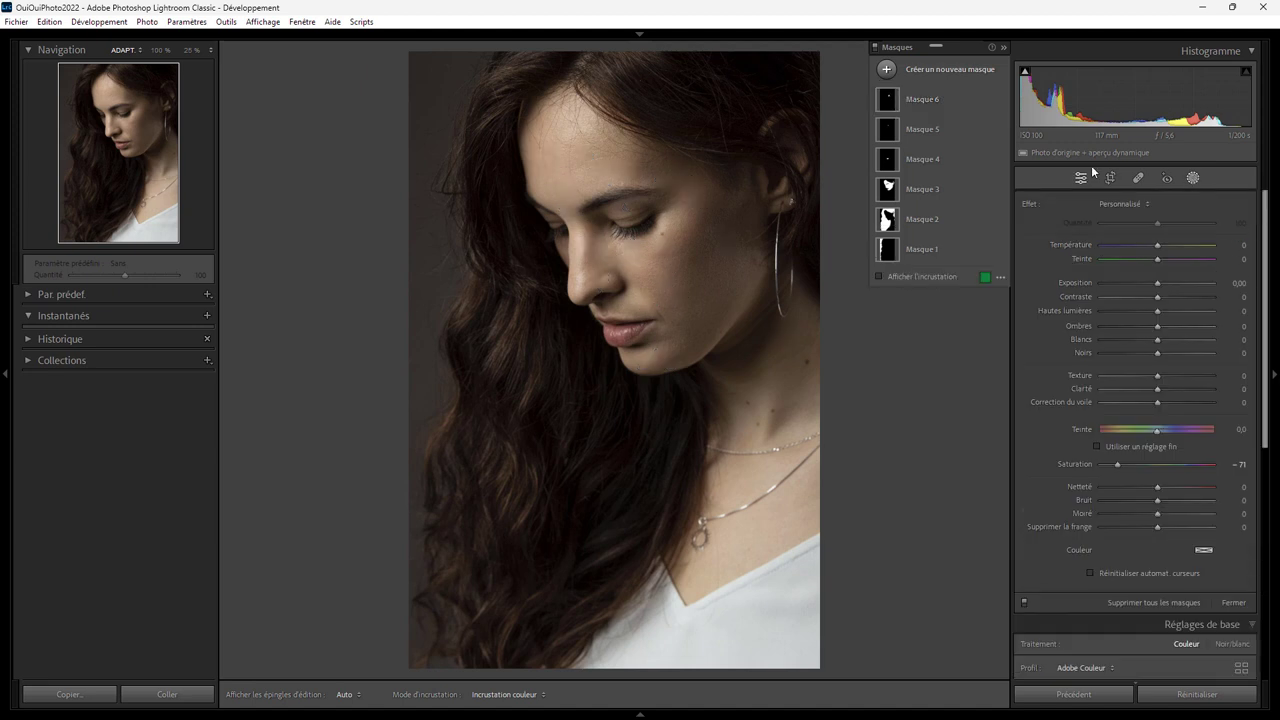